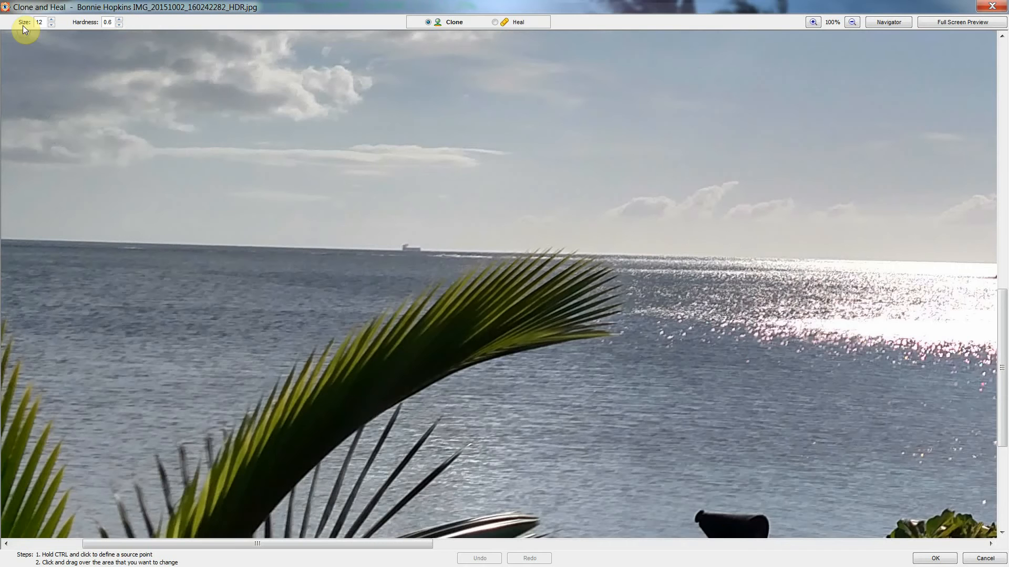
- Set the clone brush size to 50
left_click(52, 19)
left_click(53, 20)
left_click(52, 19)
- Try cloning sky onto the water below the horizon with hardness 0.0, and undo the stroke
left_click(254, 202, "ctrl")
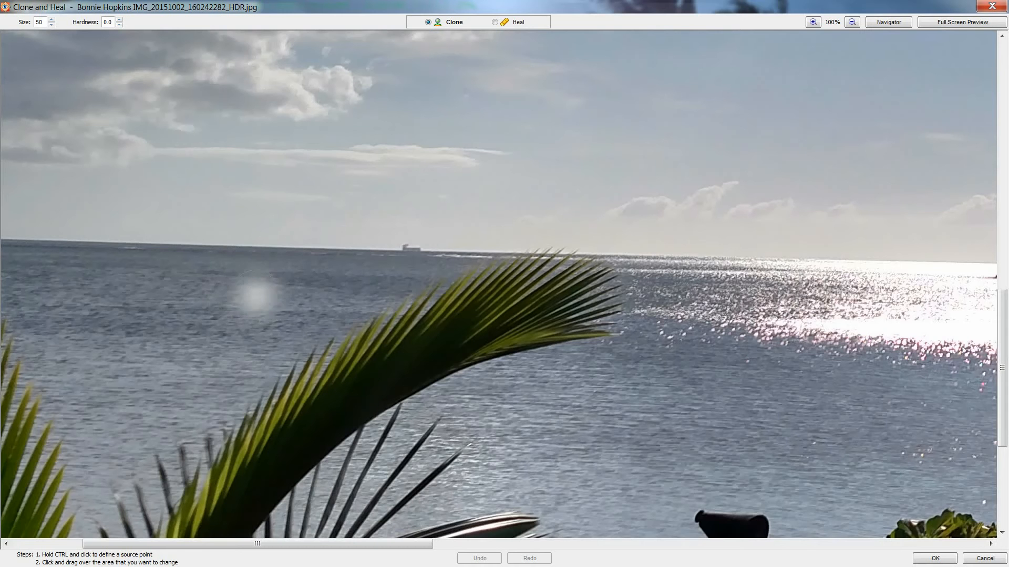
mouse_move(258, 277)
left_mouse_down()
mouse_move(227, 305)
mouse_move(290, 305)
mouse_move(248, 282)
mouse_move(266, 290)
mouse_move(256, 320)
mouse_move(229, 298)
mouse_move(251, 266)
mouse_move(217, 279)
mouse_move(199, 304)
mouse_move(229, 279)
mouse_move(287, 304)
mouse_move(241, 279)
mouse_move(249, 279)
mouse_move(274, 292)
mouse_move(234, 304)
mouse_move(203, 295)
mouse_move(214, 283)
mouse_move(204, 285)
mouse_move(217, 306)
mouse_move(198, 290)
mouse_move(262, 301)
mouse_move(238, 304)
mouse_move(278, 316)
mouse_move(207, 295)
mouse_move(230, 280)
mouse_move(217, 280)
mouse_move(238, 280)
mouse_move(255, 284)
mouse_move(180, 300)
mouse_move(190, 282)
mouse_move(168, 295)
mouse_move(232, 277)
mouse_move(231, 260)
mouse_move(245, 254)
mouse_move(204, 264)
left_mouse_up()
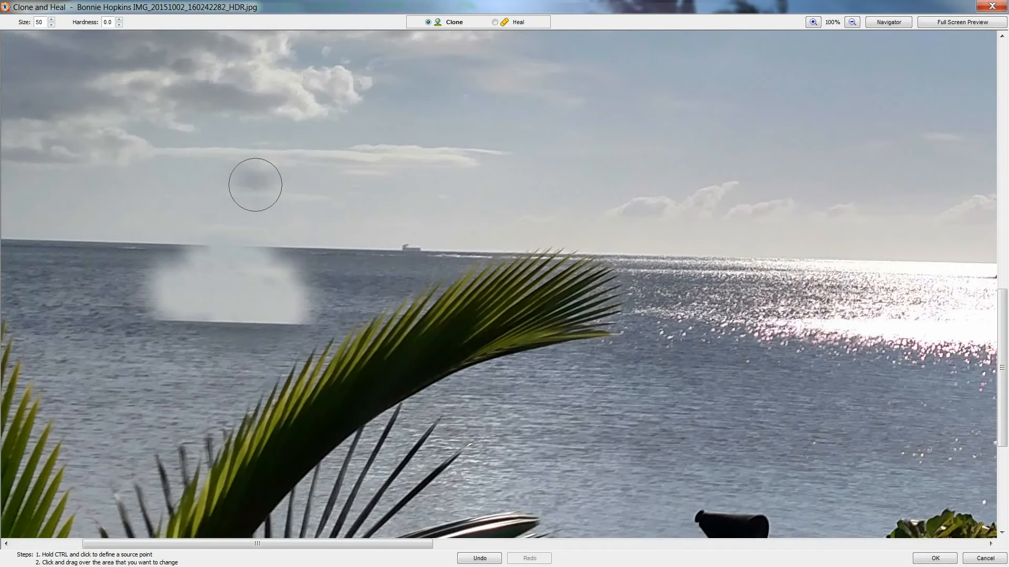
left_click(255, 184, "ctrl")
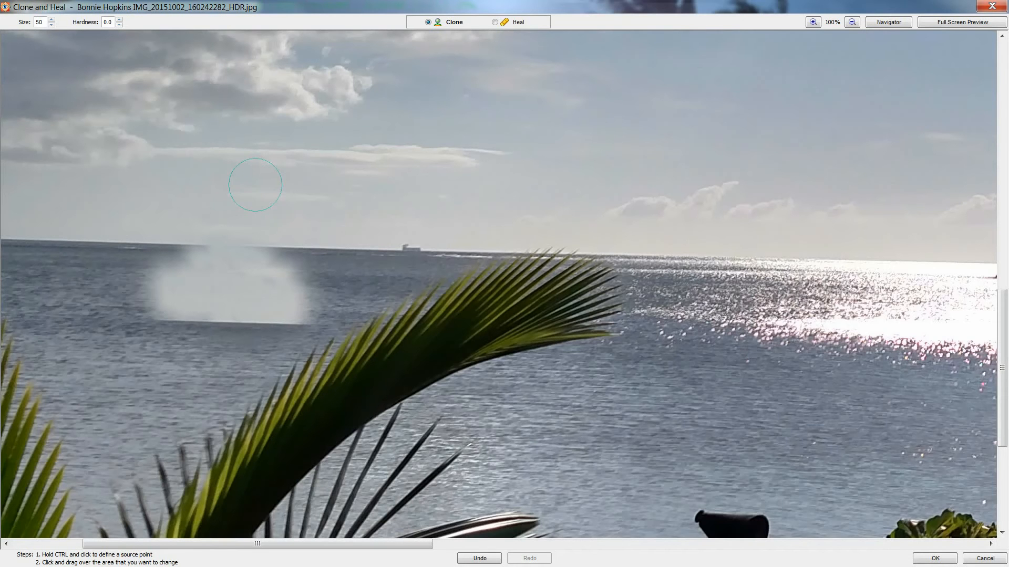
key("ctrl+z")
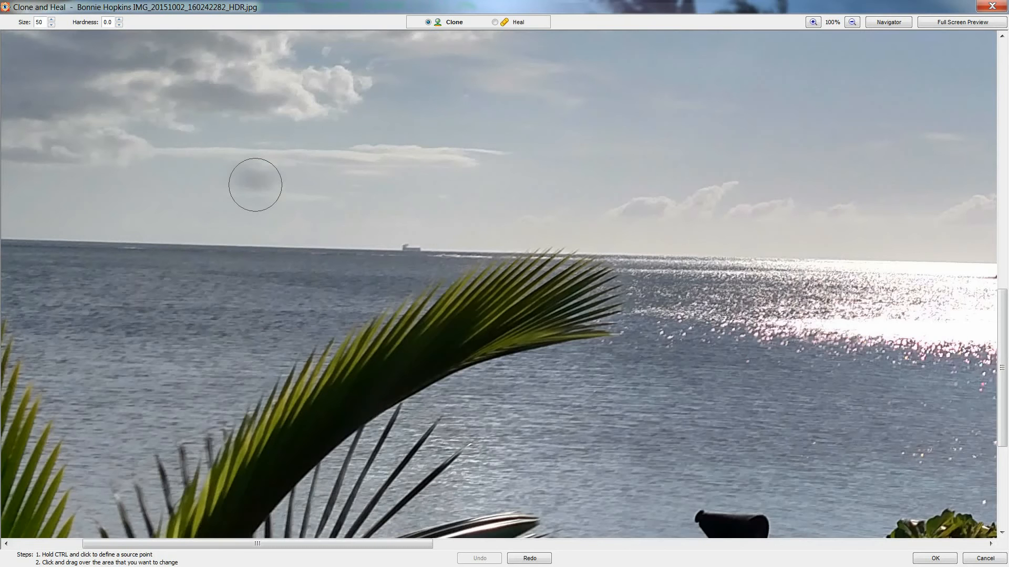
- Set the brush hardness to 1.0, try cloning sky onto the water near the palm fronds, and undo the stroke
left_click(120, 20)
left_click(120, 19)
left_click(119, 20)
left_click(119, 19)
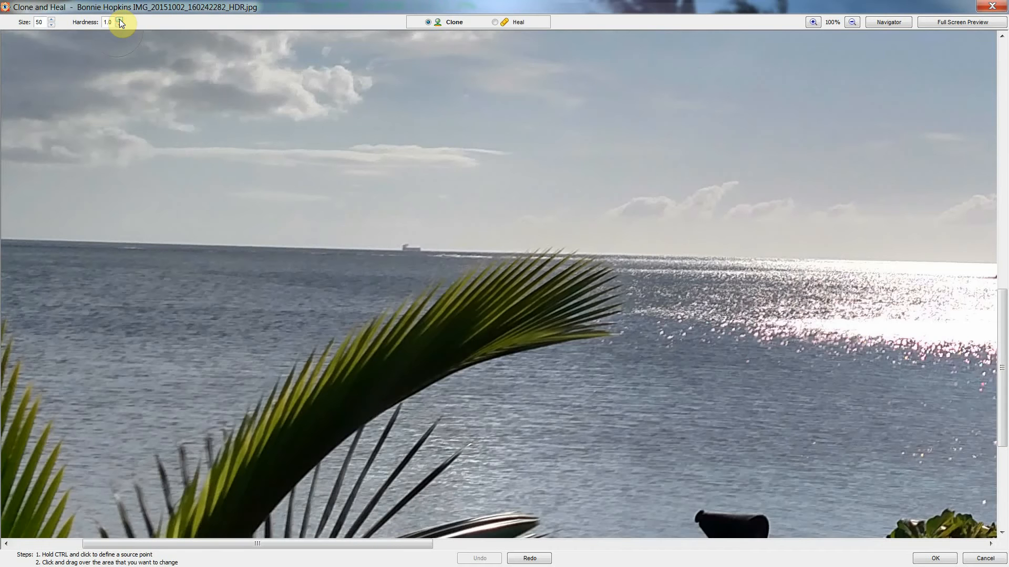
mouse_move(198, 270)
left_mouse_down()
mouse_move(152, 311)
mouse_move(162, 353)
mouse_move(133, 358)
mouse_move(105, 341)
mouse_move(91, 289)
left_mouse_up()
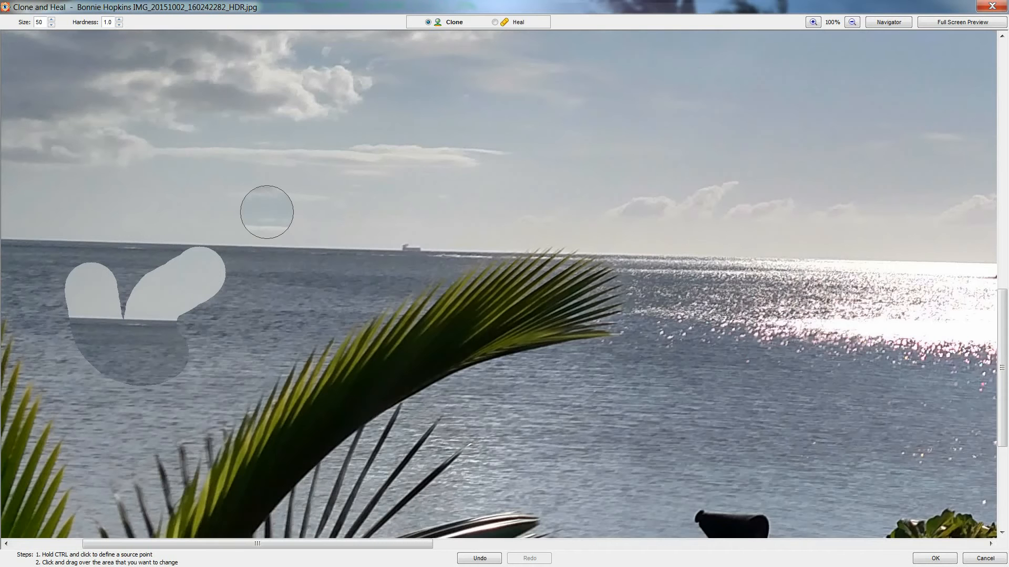
left_click(267, 212, "ctrl")
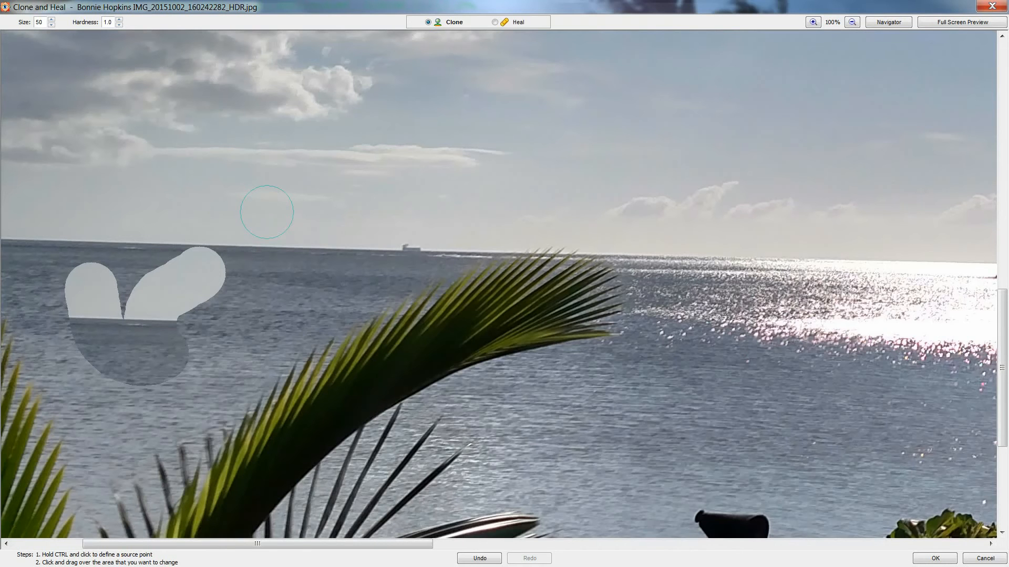
key("ctrl+z")
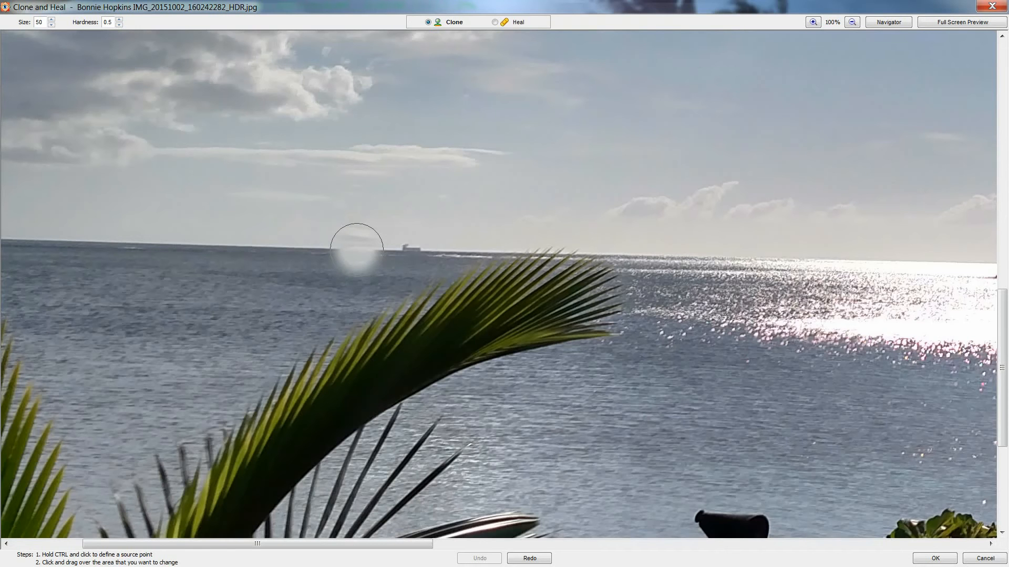
- Clone a clear stretch of the horizon over the distant ship to remove it
left_click(283, 247, "ctrl")
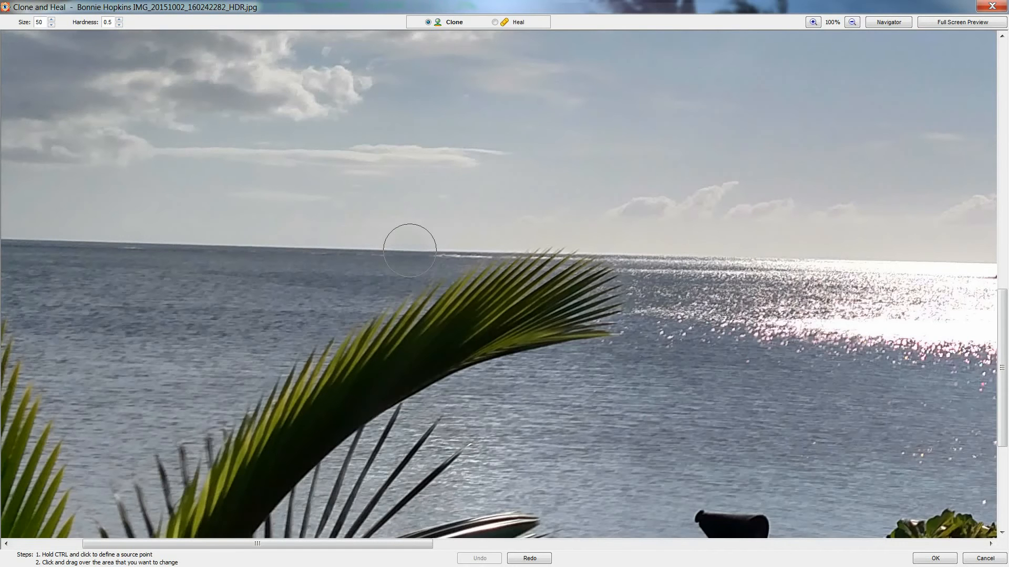
left_click(410, 250)
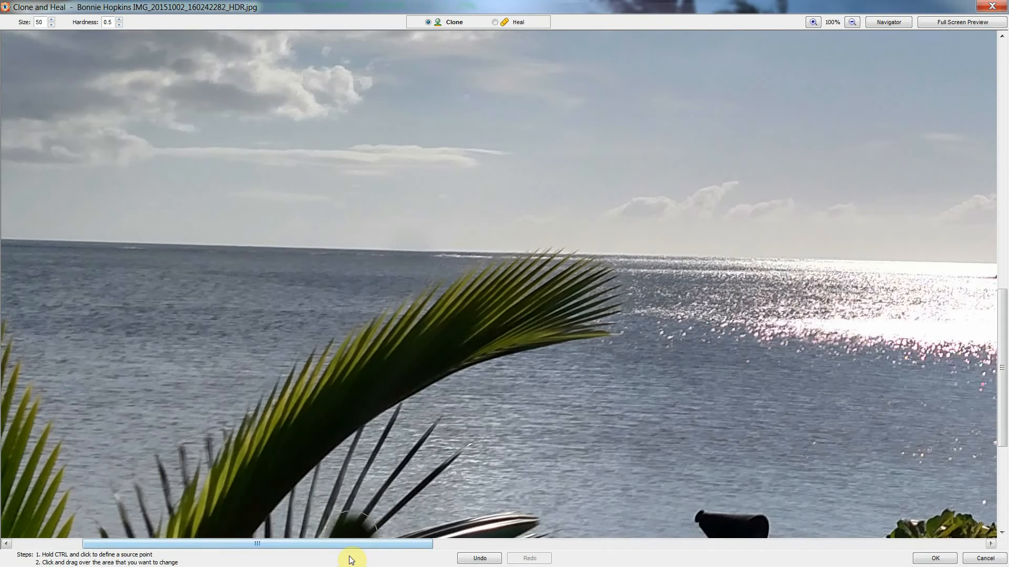
- Clone sparkling water over the posts standing in the bay near the beach to remove them
left_click_drag(353, 544, 787, 544)
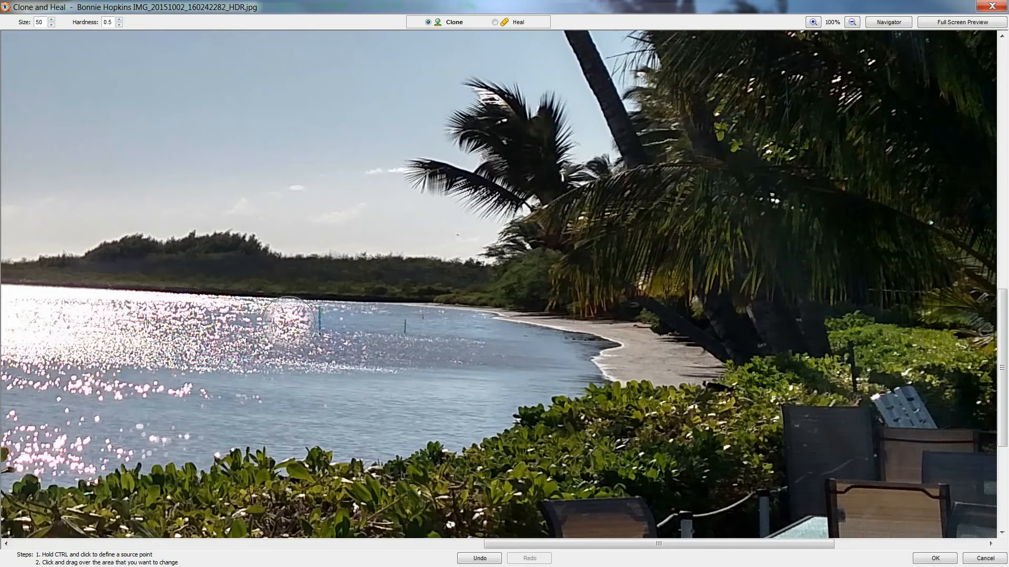
left_click(283, 325)
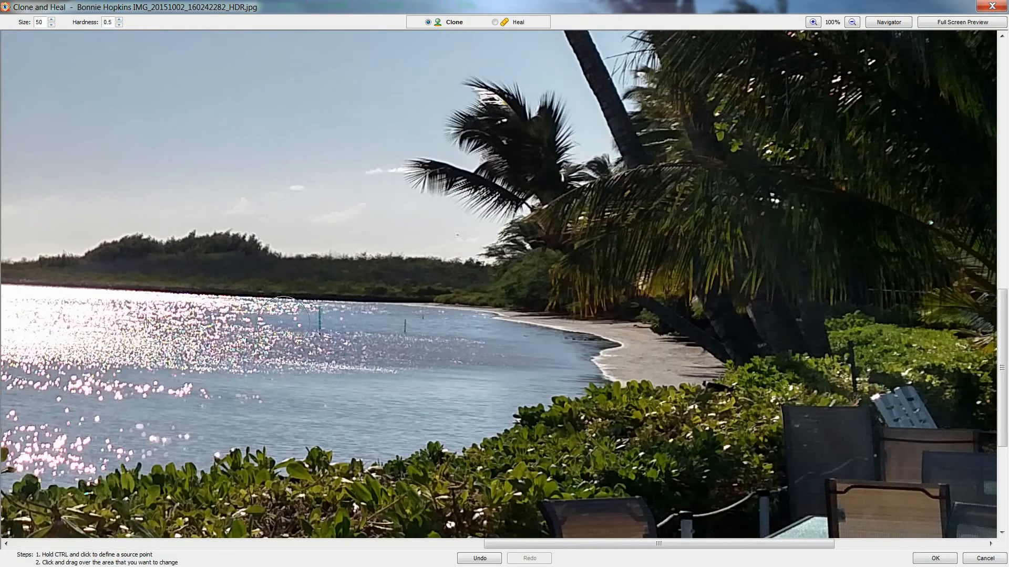
left_click_drag(283, 322, 309, 322)
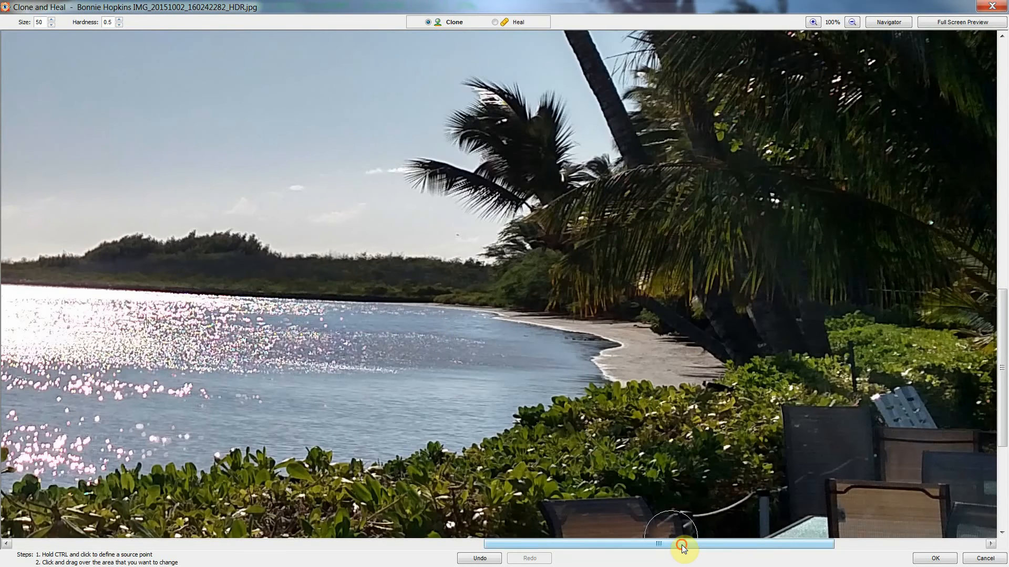
- Clone the large cloud's lower edge over the dark roof corner in the sky with brush hardness 0.0
left_click_drag(682, 547, 121, 555)
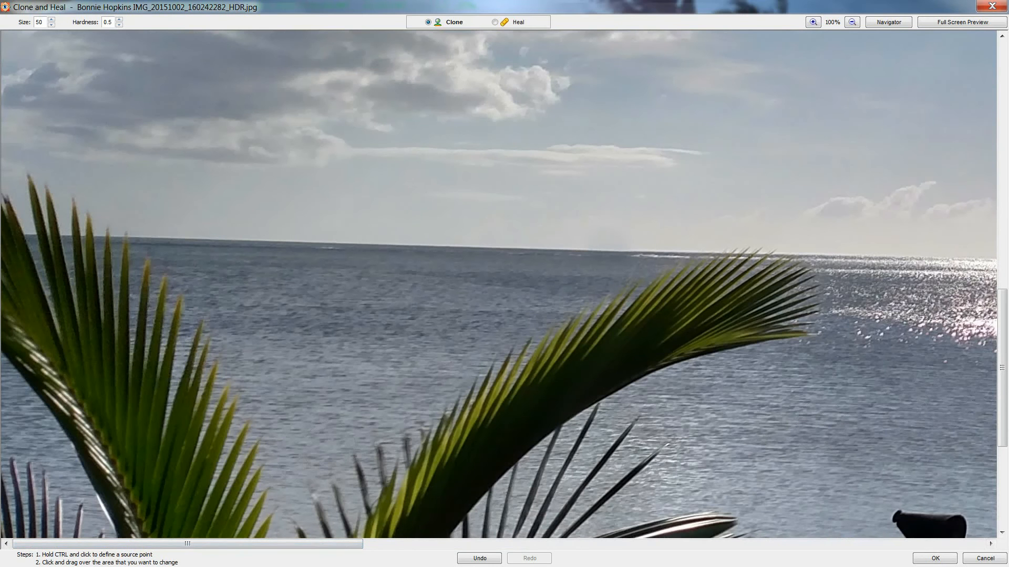
mouse_move(1001, 382)
left_mouse_down()
mouse_move(987, 126)
mouse_move(969, 124)
left_mouse_up()
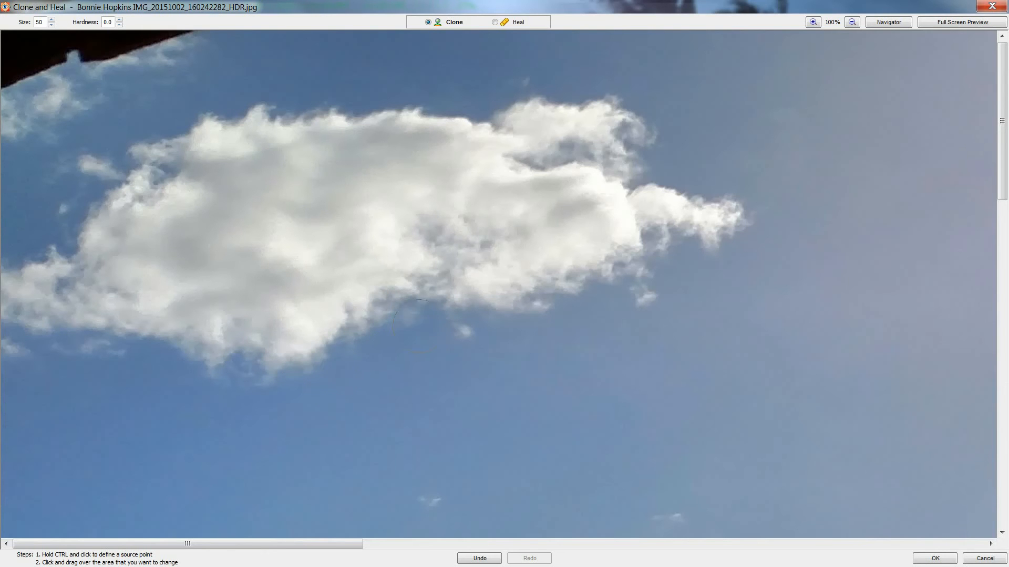
left_click_drag(303, 334, 362, 321)
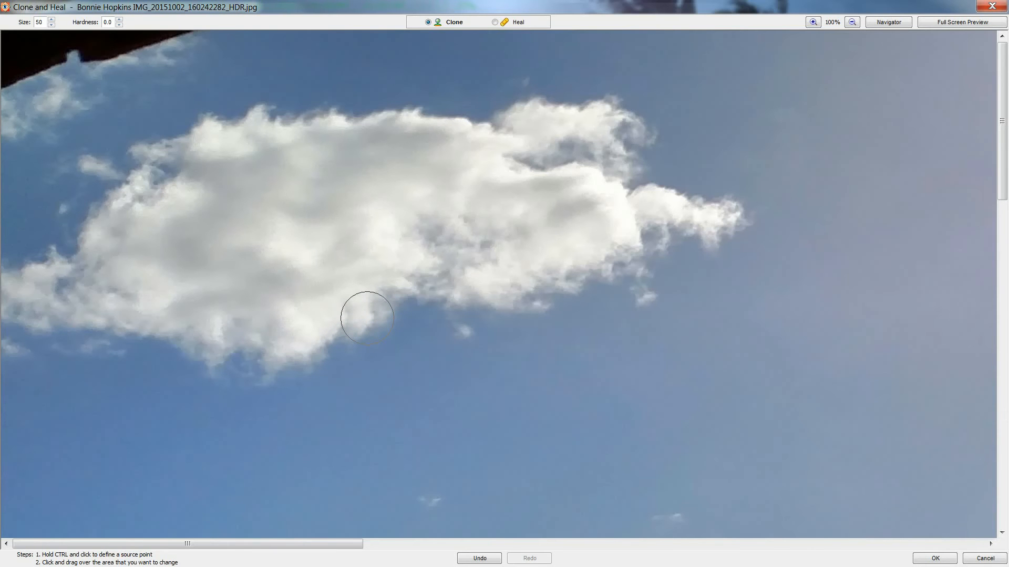
left_click(367, 319)
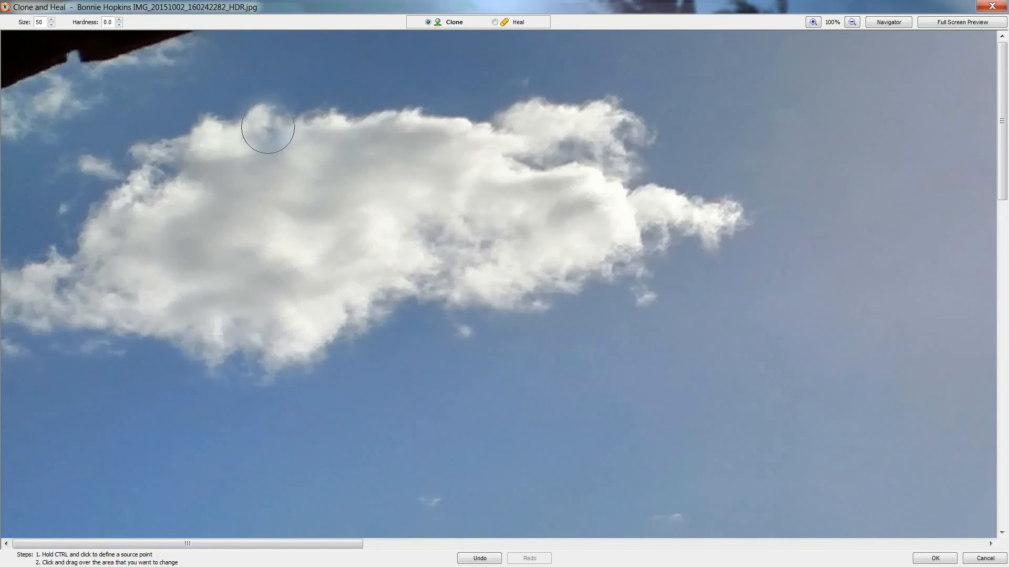
left_click(205, 83)
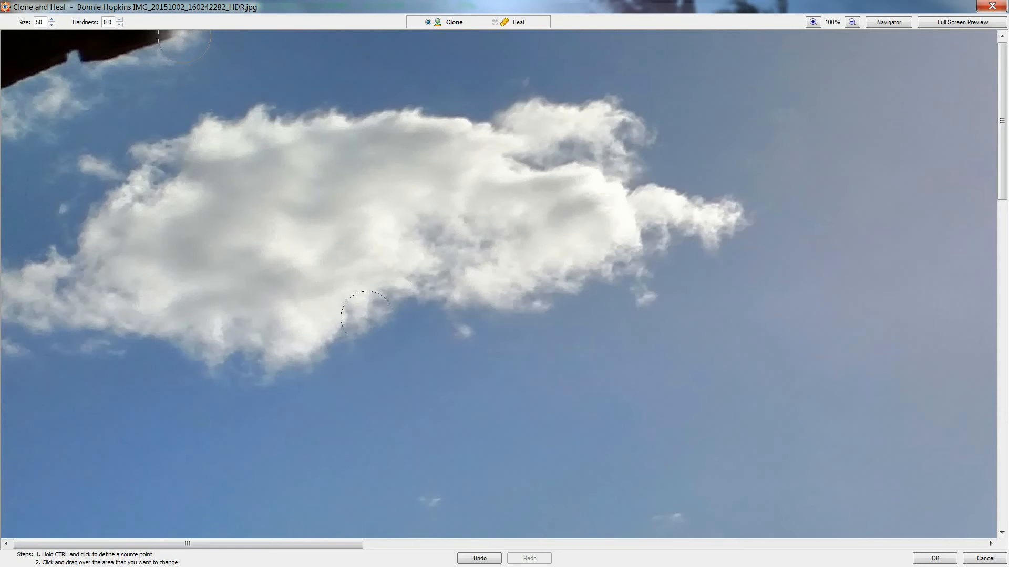
mouse_move(181, 36)
left_mouse_down()
mouse_move(7, 87)
mouse_move(6, 63)
mouse_move(22, 46)
mouse_move(137, 41)
mouse_move(27, 68)
mouse_move(42, 50)
mouse_move(119, 45)
mouse_move(148, 31)
mouse_move(138, 58)
mouse_move(128, 34)
mouse_move(101, 60)
mouse_move(74, 47)
mouse_move(58, 59)
mouse_move(67, 48)
mouse_move(54, 42)
mouse_move(43, 57)
mouse_move(27, 51)
mouse_move(20, 37)
mouse_move(6, 48)
mouse_move(7, 30)
mouse_move(74, 16)
left_mouse_up()
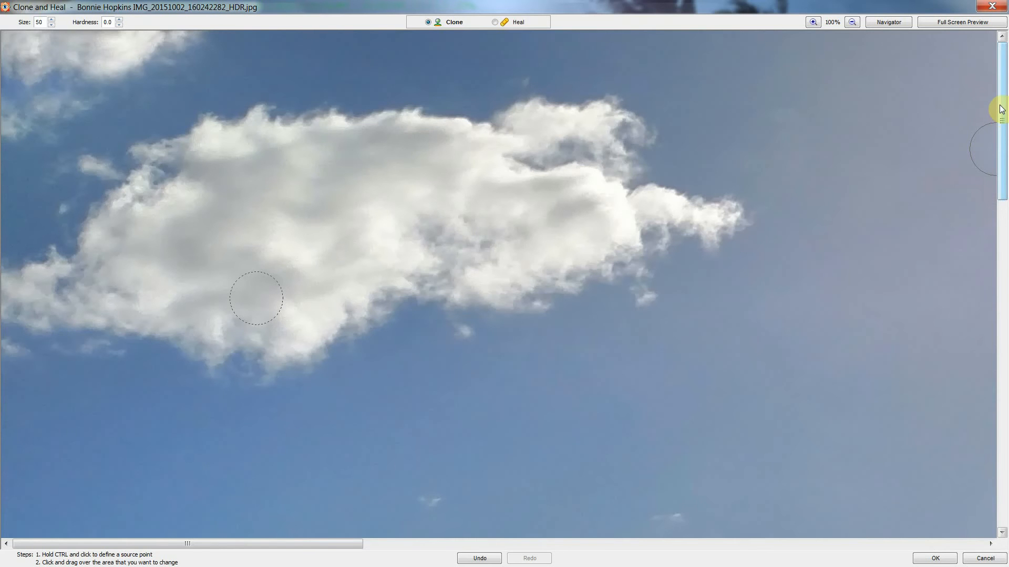
- Set the brush hardness to 0.6 and clone nearby water over the black torch head above the hedge
left_click_drag(1003, 102, 1006, 416)
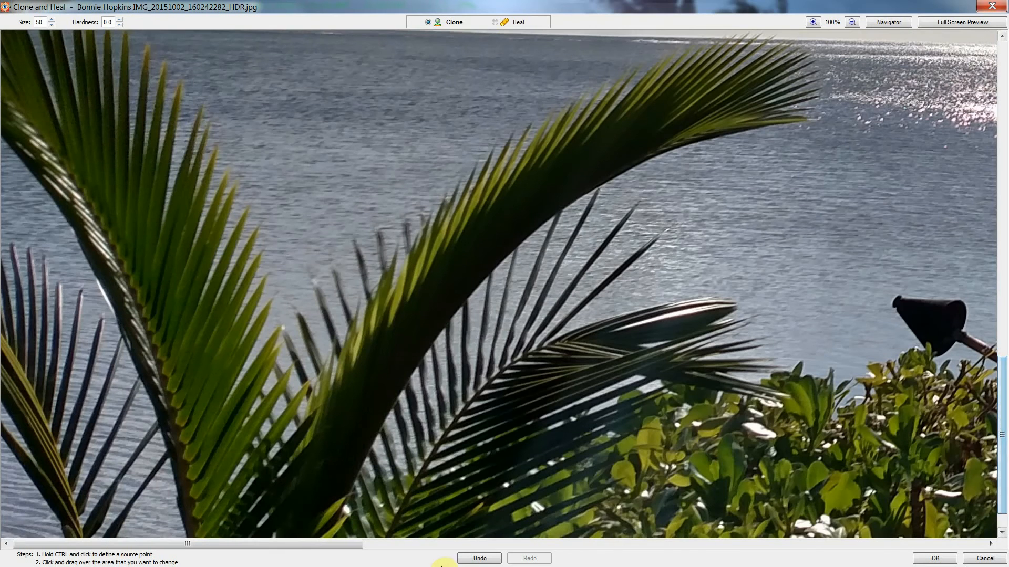
left_click_drag(179, 545, 326, 550)
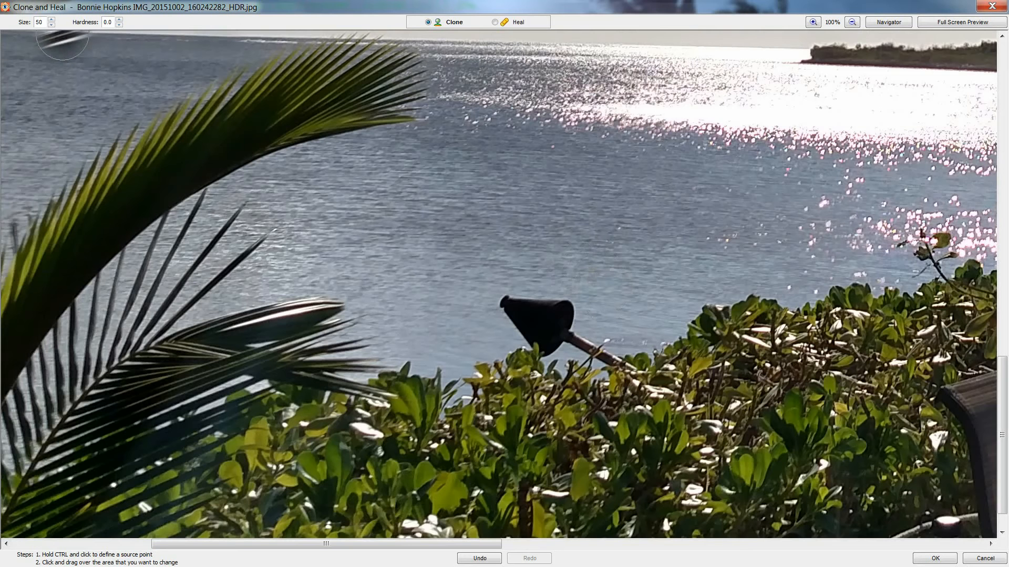
left_click(120, 20)
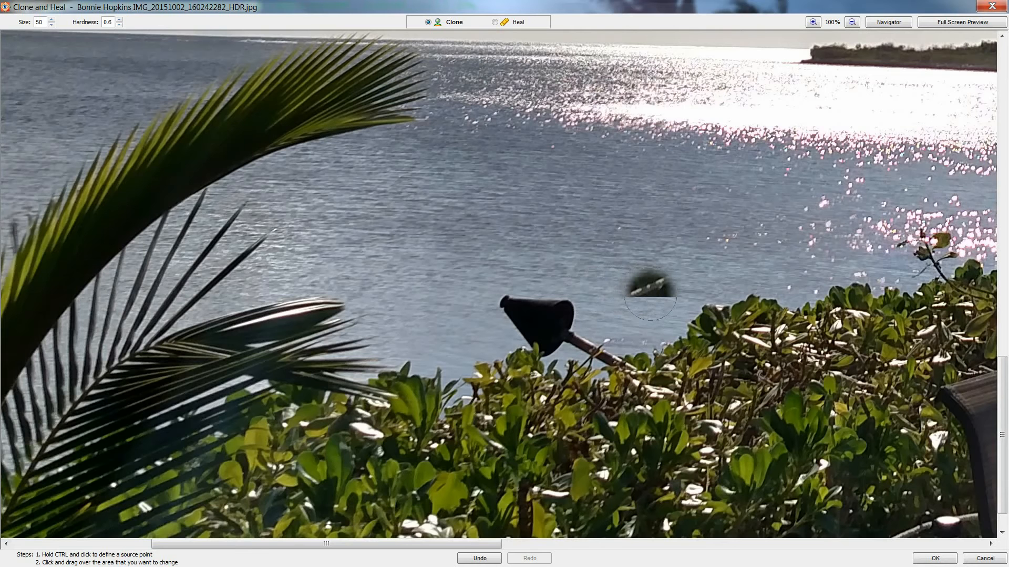
left_click(652, 295, "ctrl")
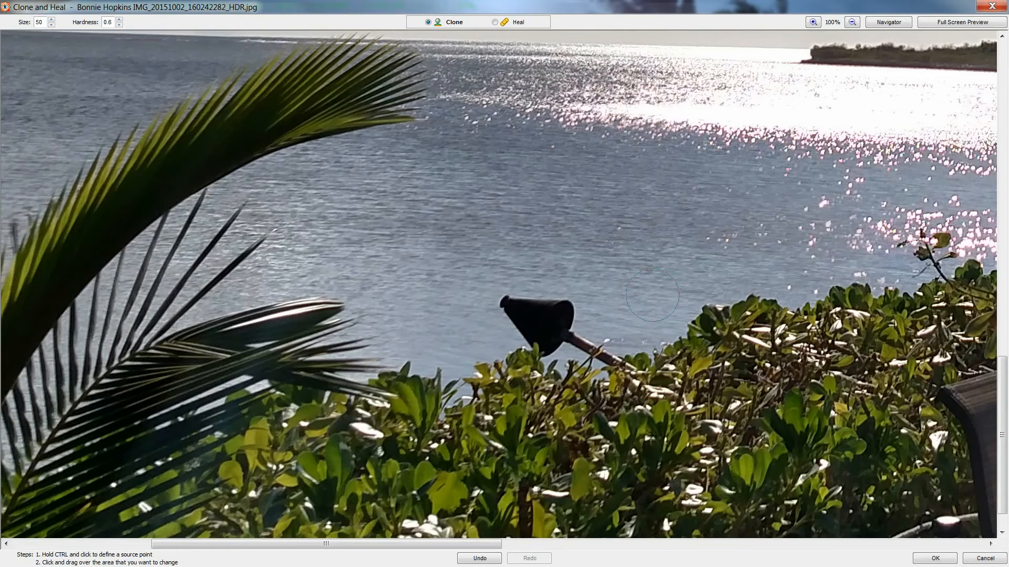
mouse_move(588, 303)
left_mouse_down()
mouse_move(508, 298)
mouse_move(577, 313)
mouse_move(536, 314)
left_mouse_up()
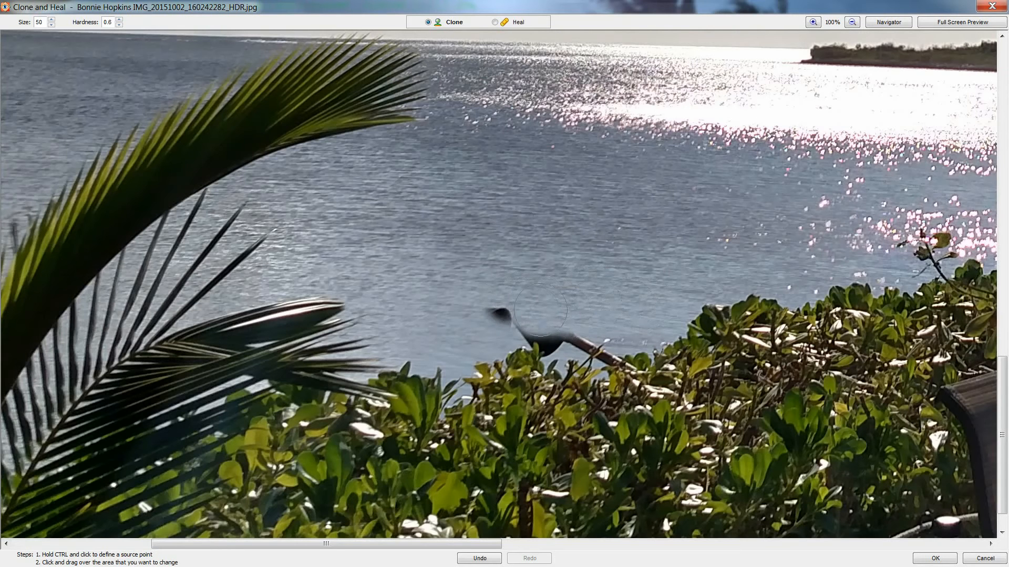
- Clone water over the torch head's leftover tip and hedge-edge foliage over the torch handle
left_click(622, 293, "ctrl")
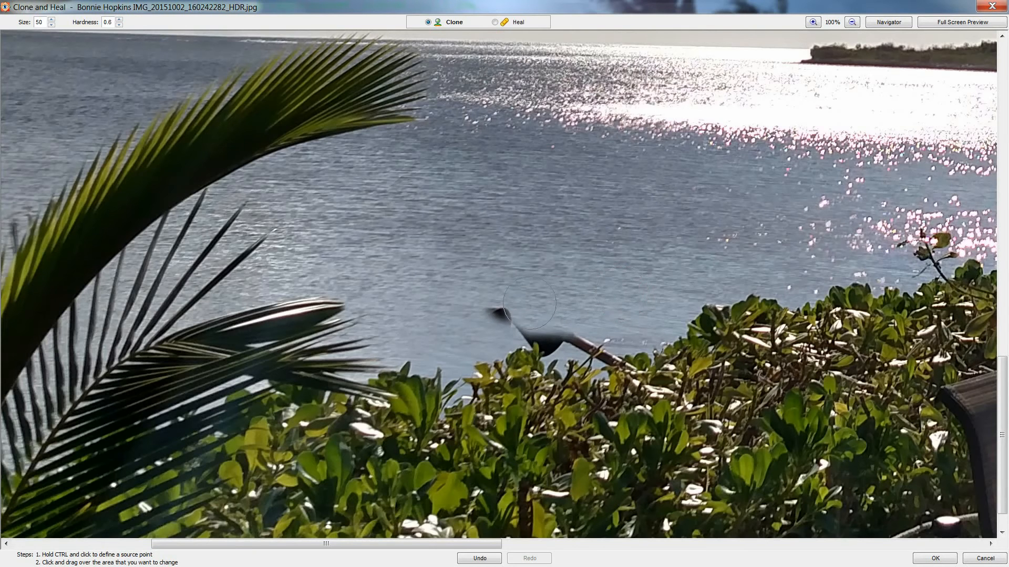
mouse_move(525, 300)
left_mouse_down()
mouse_move(483, 328)
mouse_move(497, 311)
left_mouse_up()
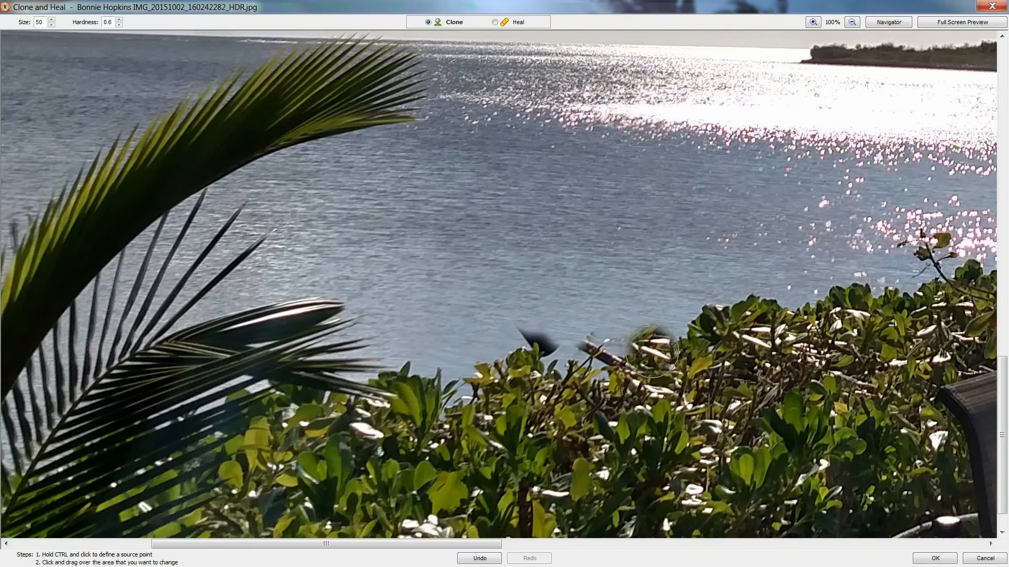
left_click(652, 351, "ctrl")
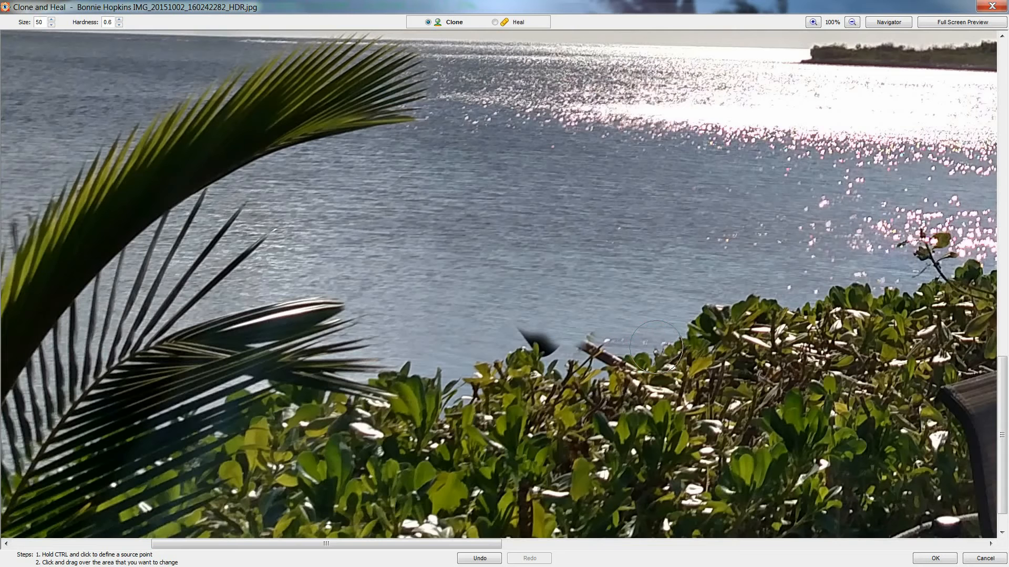
mouse_move(643, 353)
left_mouse_down()
mouse_move(610, 351)
mouse_move(620, 357)
mouse_move(594, 340)
left_mouse_up()
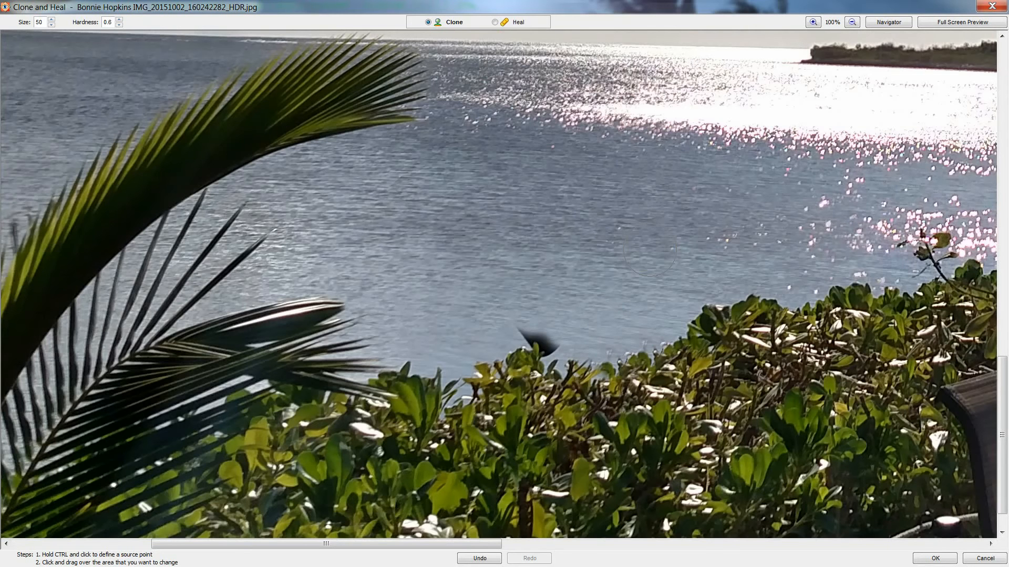
- Reduce the clone brush size to 5 and clone water over the dark torch remnant around the hedge's top leaf
scroll(650, 250, "up", 1)
scroll(650, 250, "up", 1)
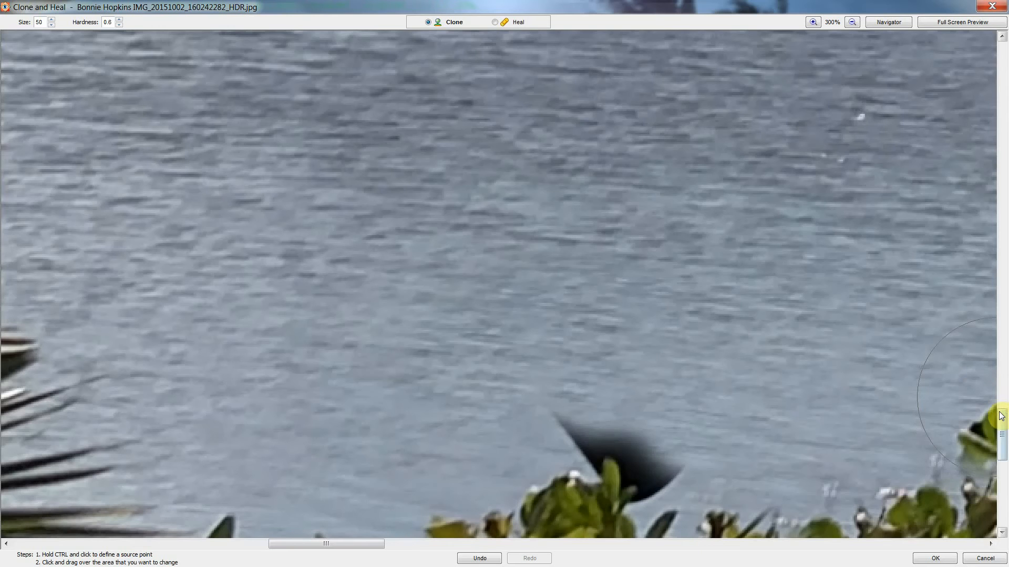
left_click_drag(1000, 417, 1003, 445)
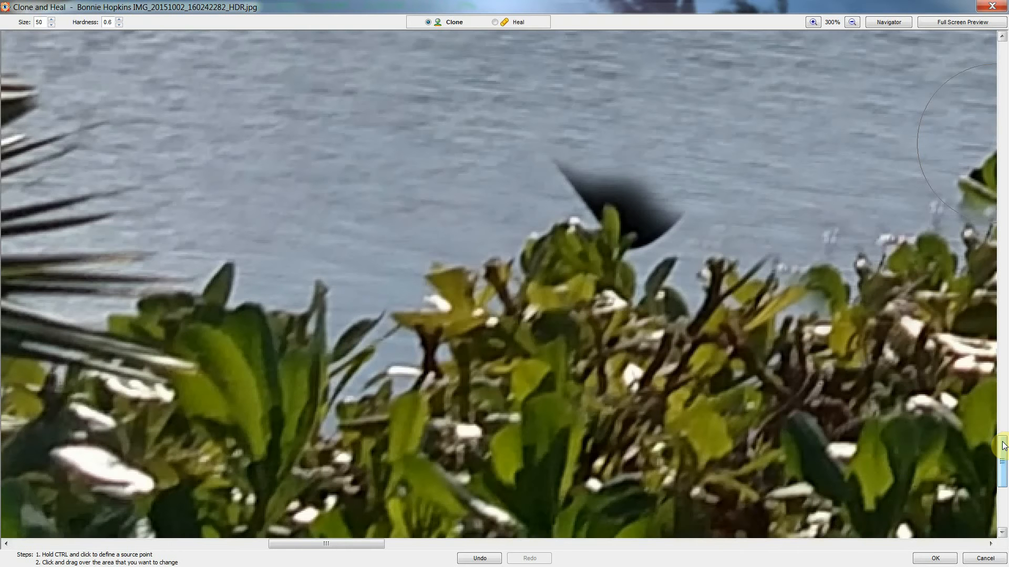
scroll(1004, 446, "up", 1)
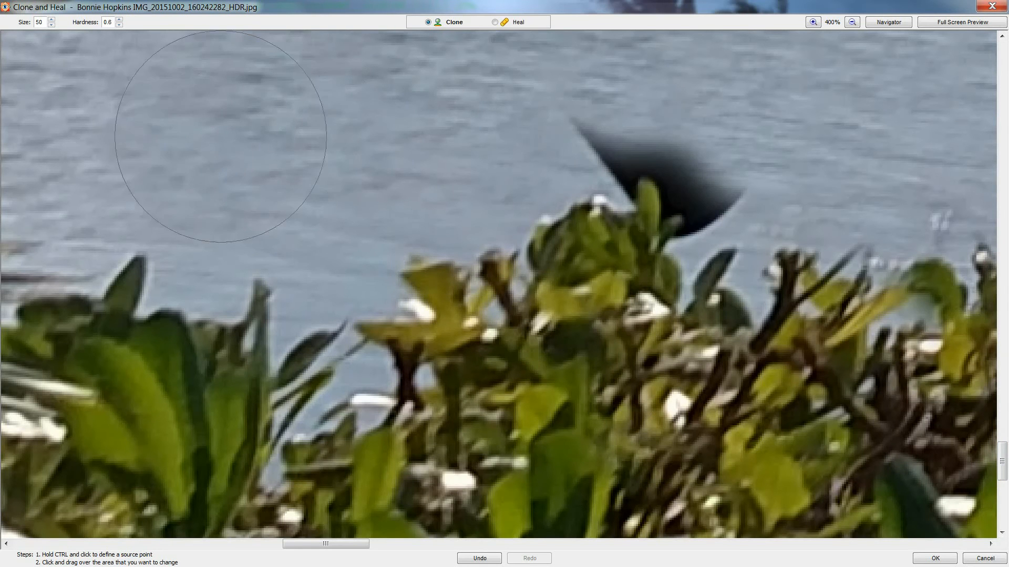
left_click(52, 24)
left_click(52, 24)
left_click(52, 24)
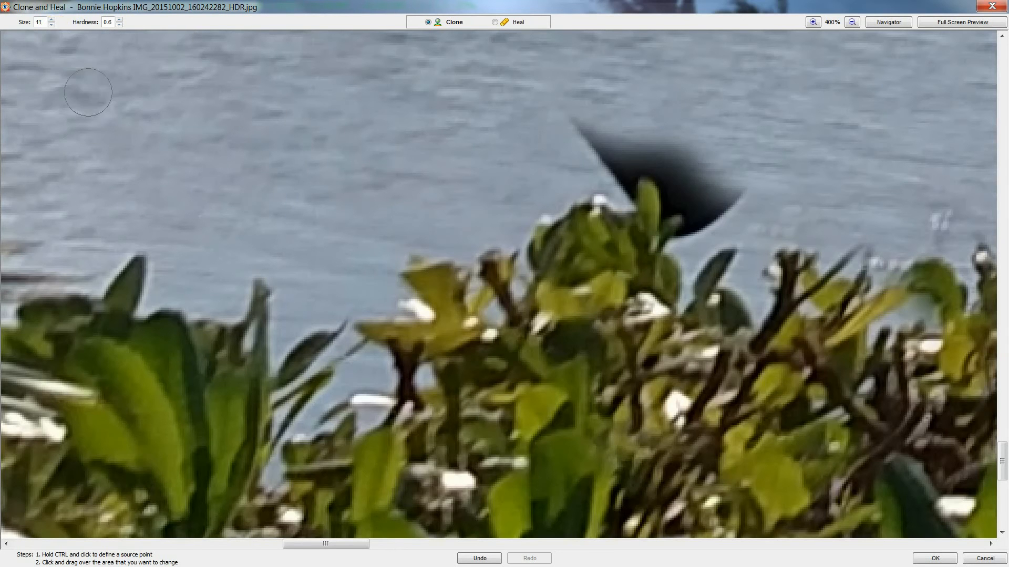
left_click(52, 25)
left_click(52, 24)
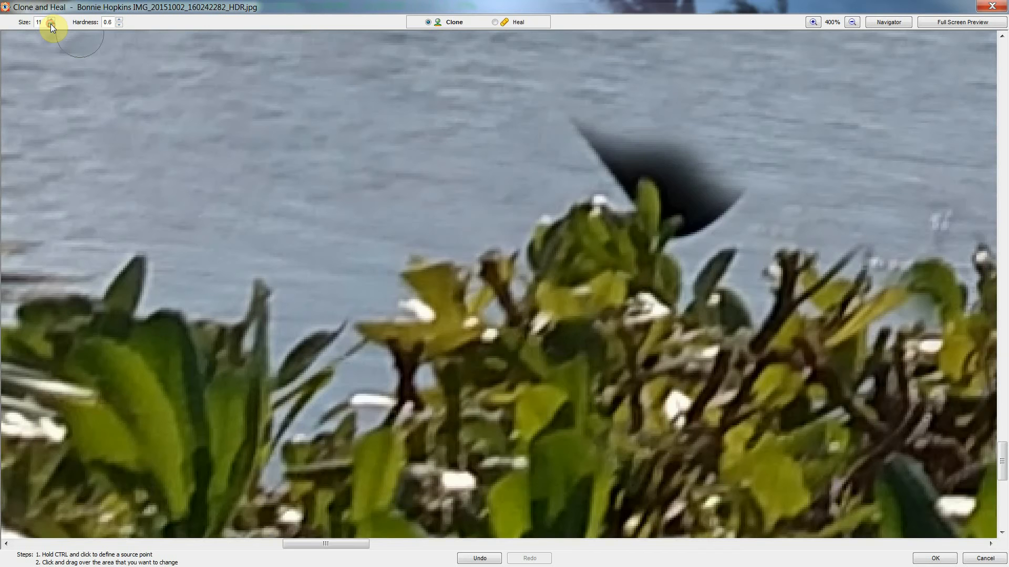
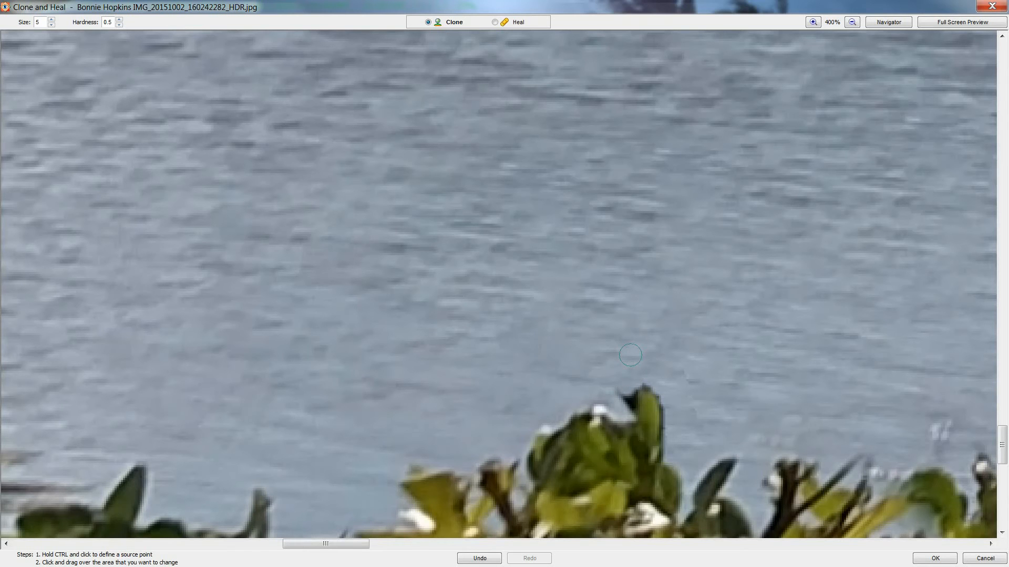
left_click_drag(628, 390, 624, 401)
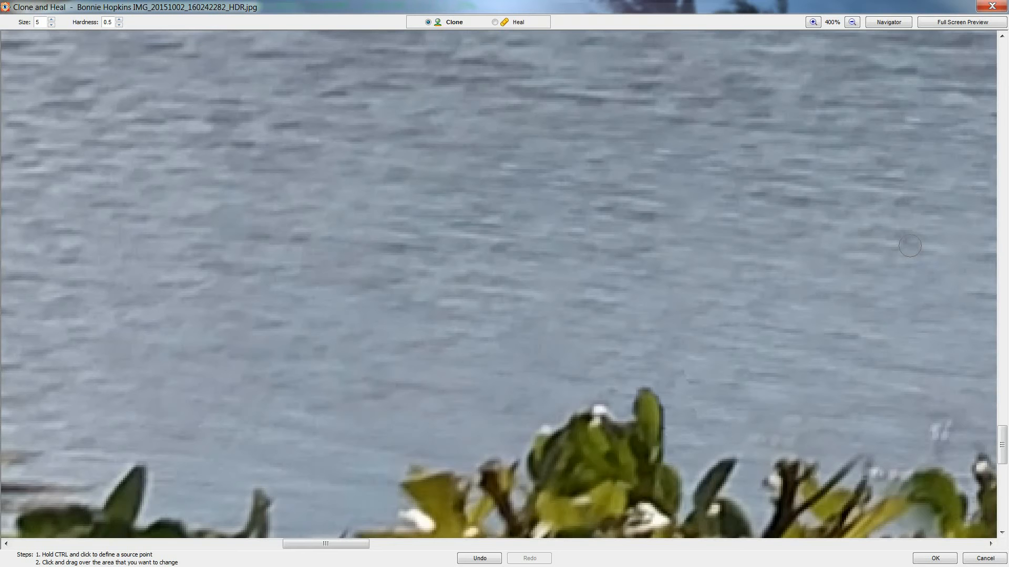
- Check the retouched photo in a full-screen preview and apply the cloning edits
scroll(909, 245, "down", 2)
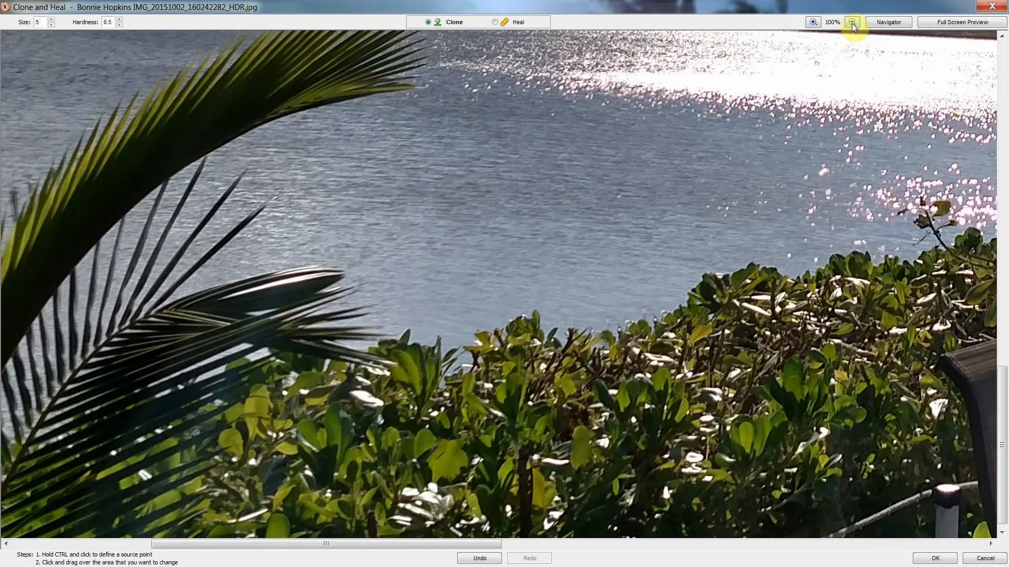
left_click(961, 25)
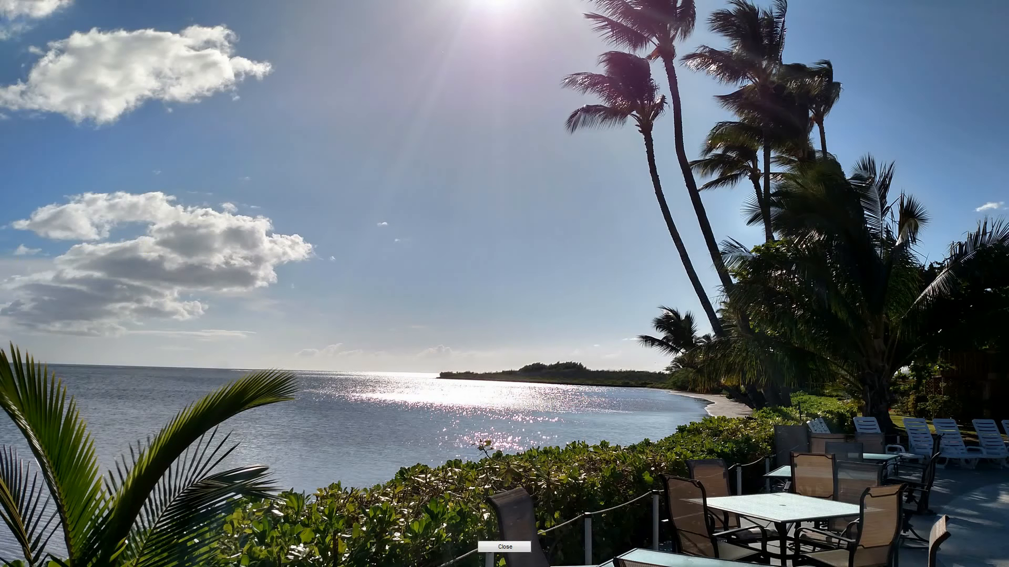
left_click(136, 243)
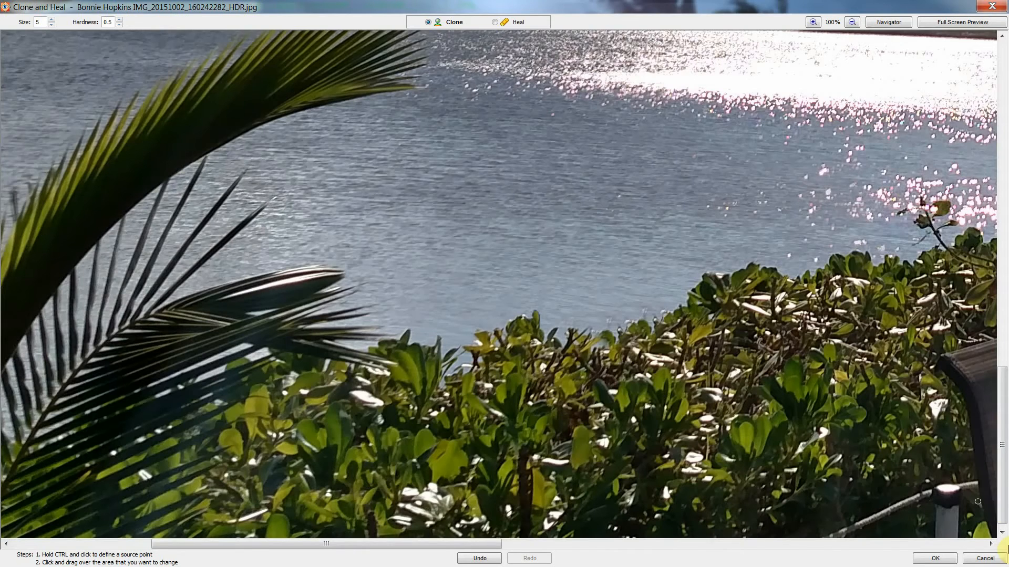
left_click(934, 560)
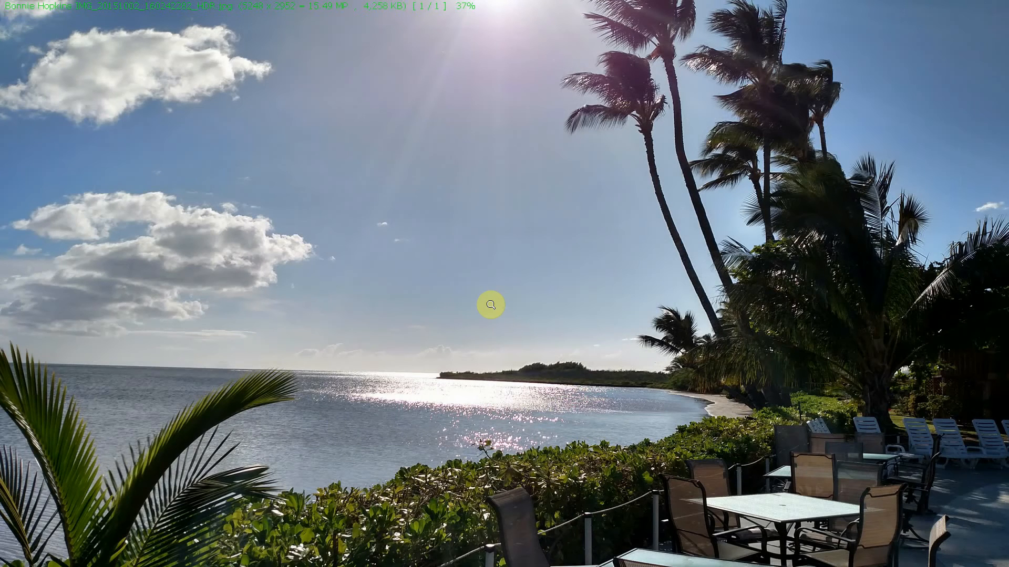
- Straighten the photo's tilted sea horizon by rotating the image by -1.1 degrees, and apply the rotation
mouse_move(1, 276)
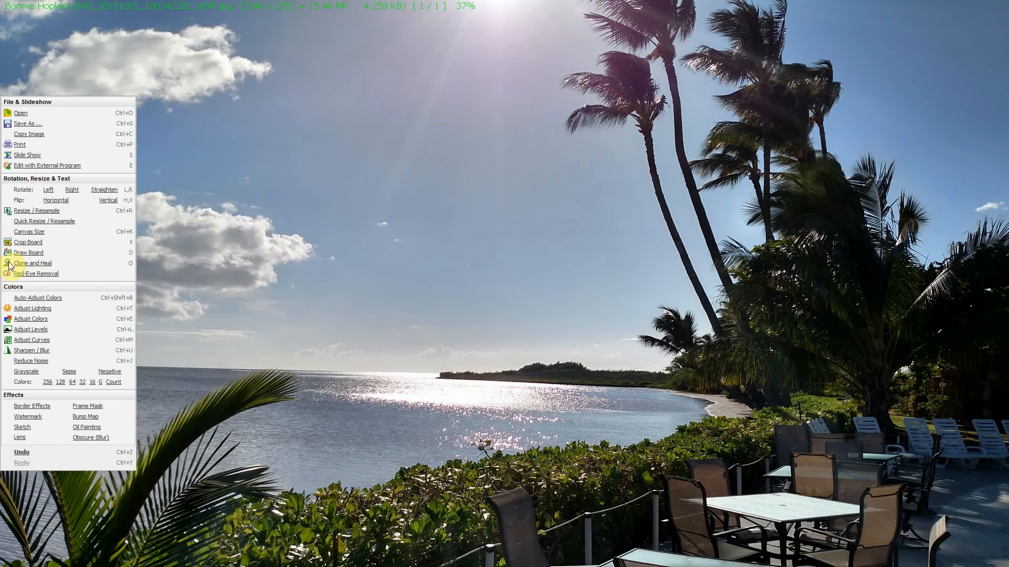
left_click(103, 192)
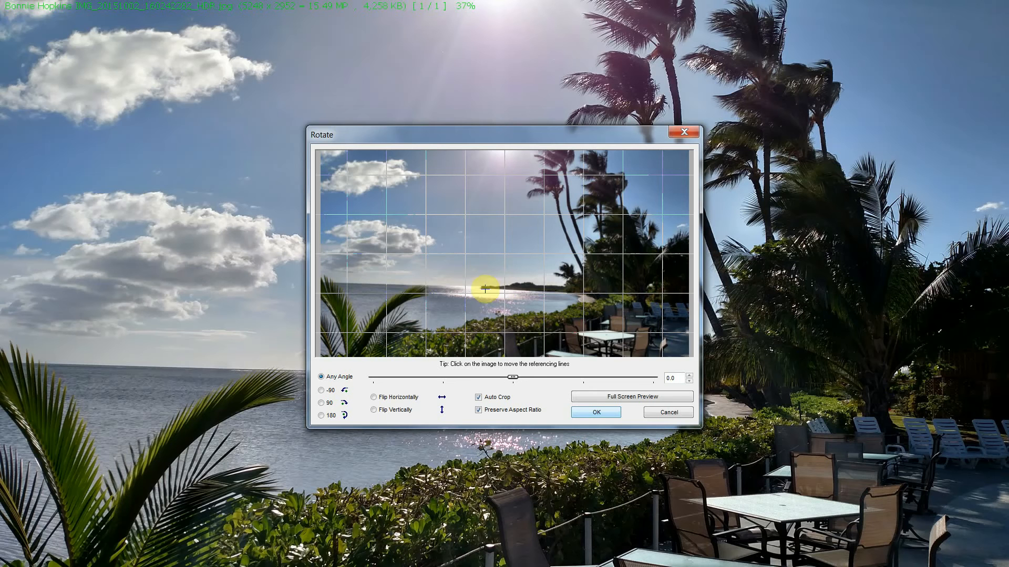
left_click(518, 376)
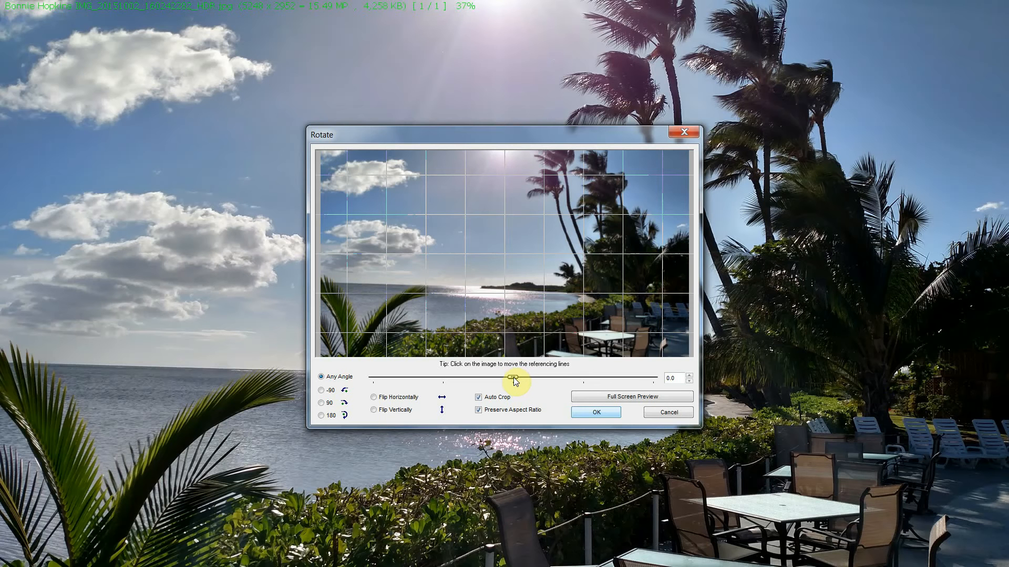
mouse_move(513, 377)
left_mouse_down()
mouse_move(543, 375)
mouse_move(478, 374)
mouse_move(511, 370)
left_mouse_up()
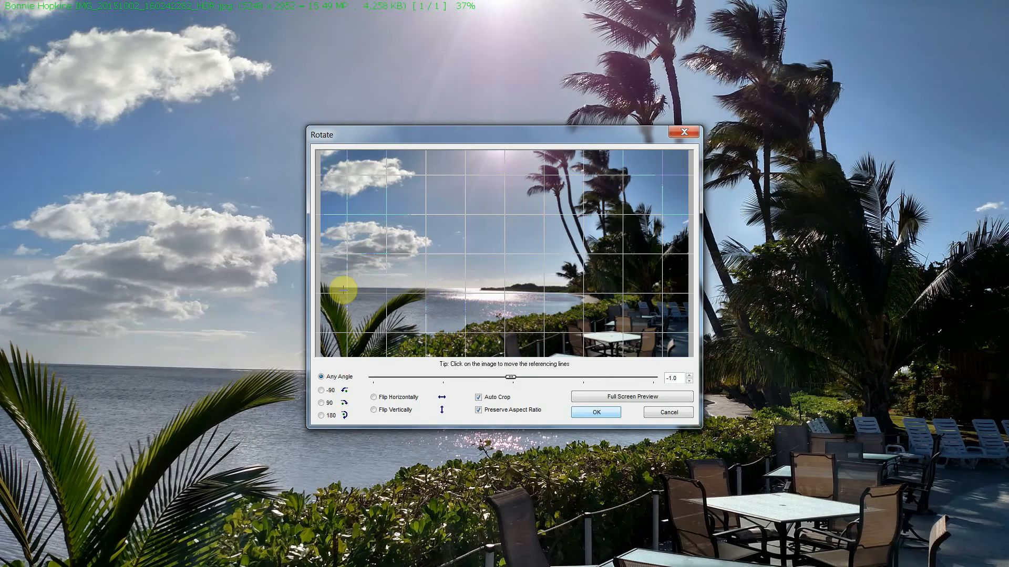
left_click(690, 375)
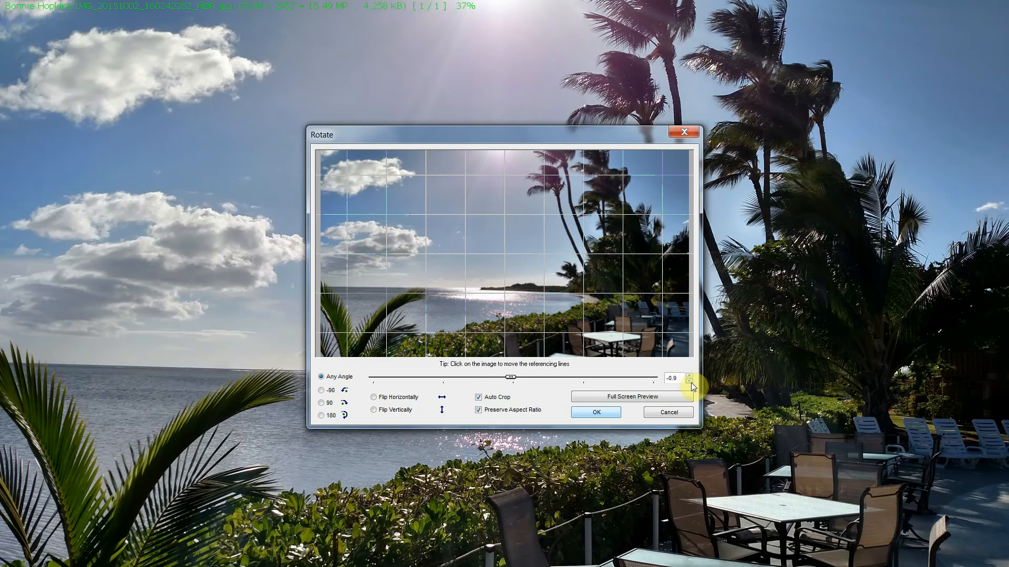
left_click(691, 382)
left_click(692, 382)
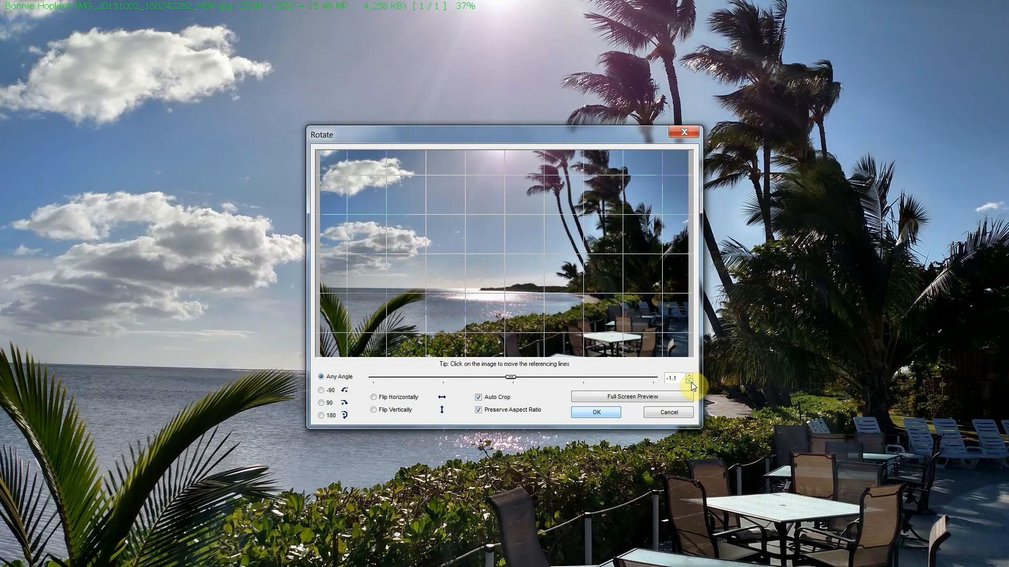
left_click(692, 382)
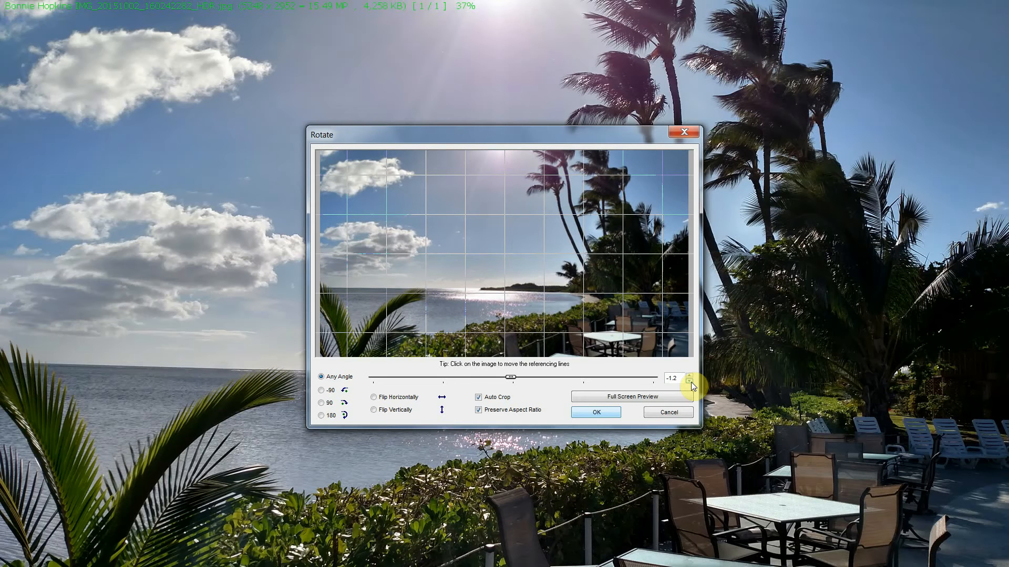
left_click(691, 374)
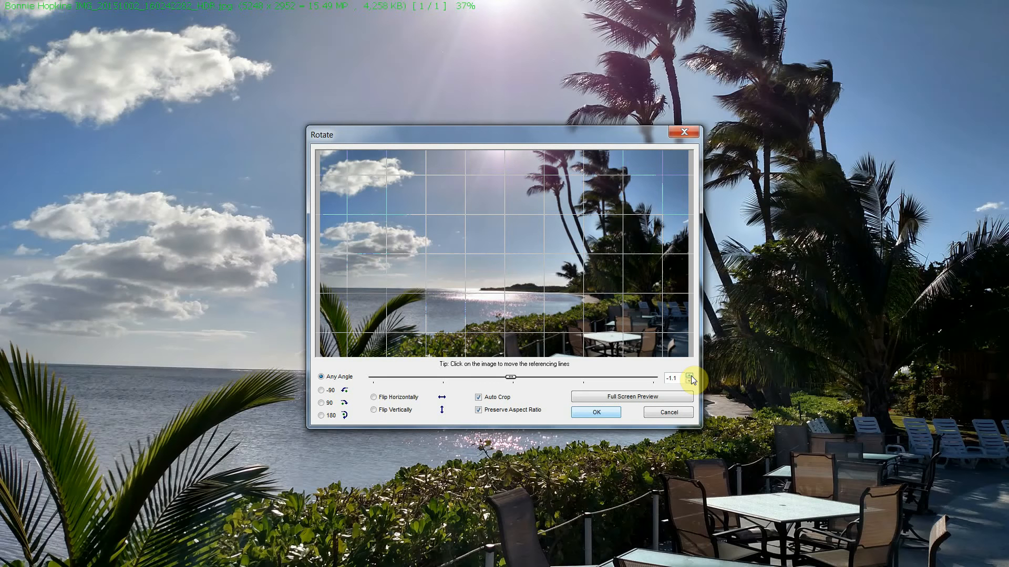
left_click(691, 375)
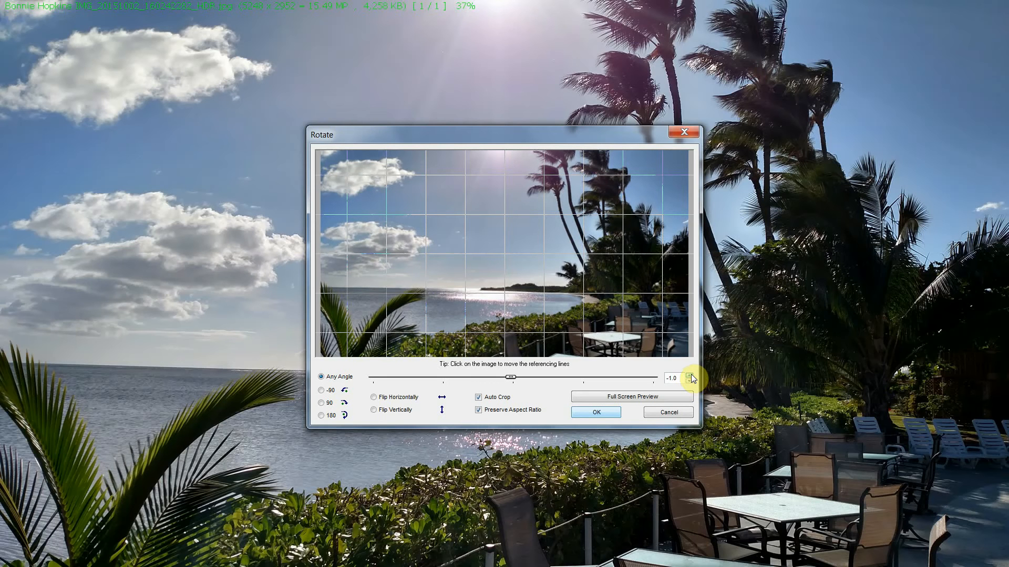
left_click(690, 381)
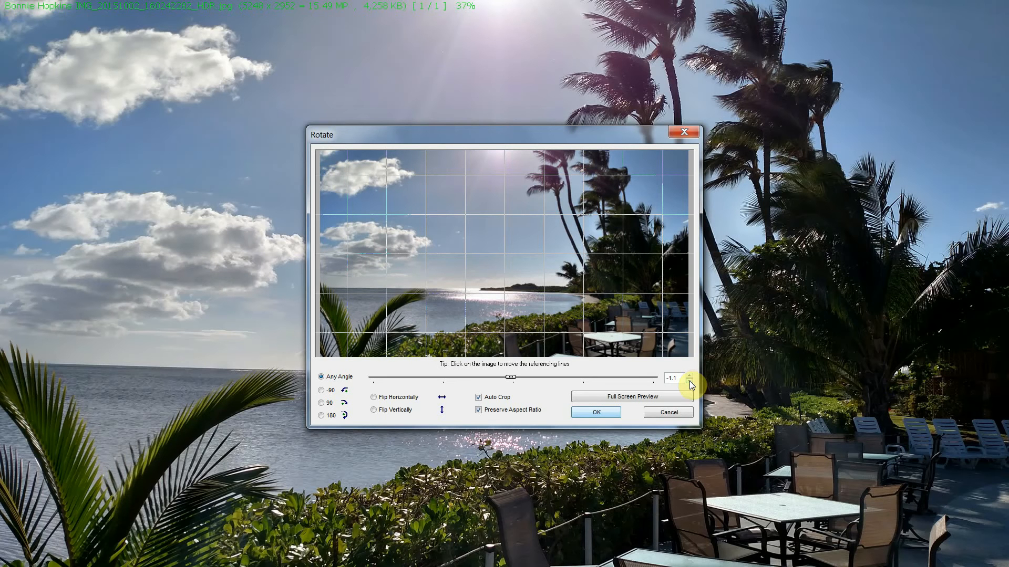
left_click(589, 412)
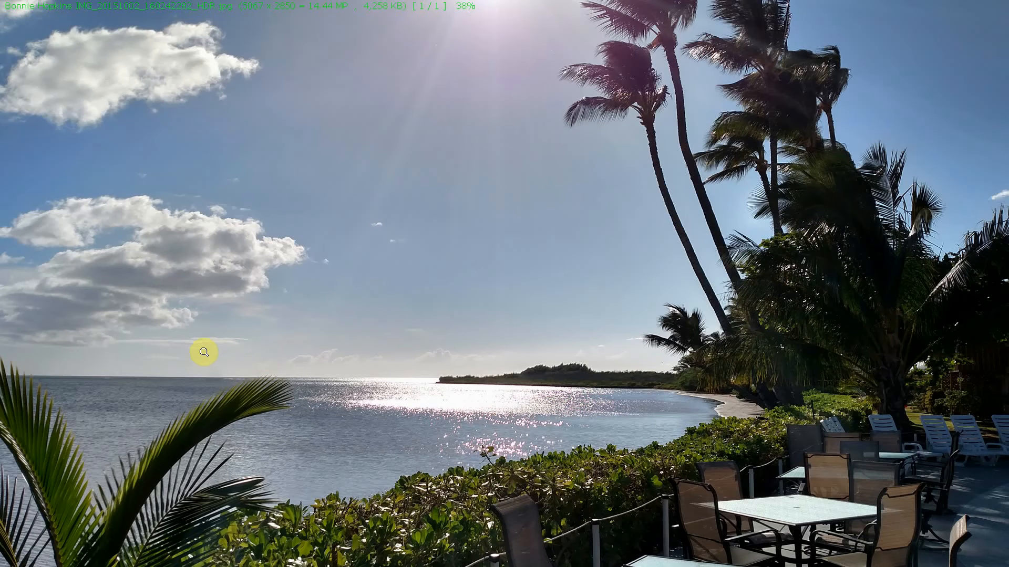
- Adjust the photo's lighting, setting shadows to 57 and highlights to -10
mouse_move(3, 323)
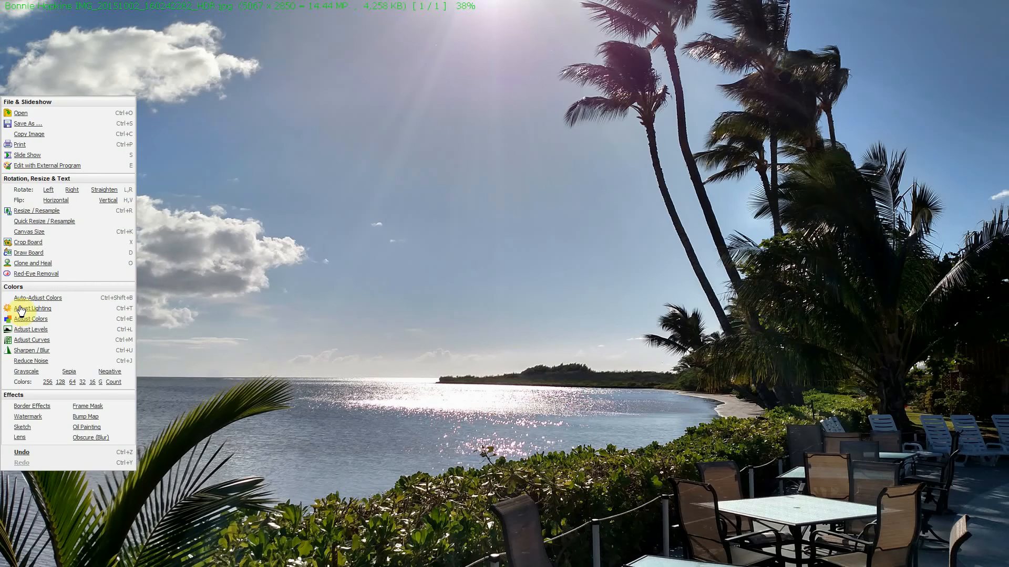
left_click(43, 312)
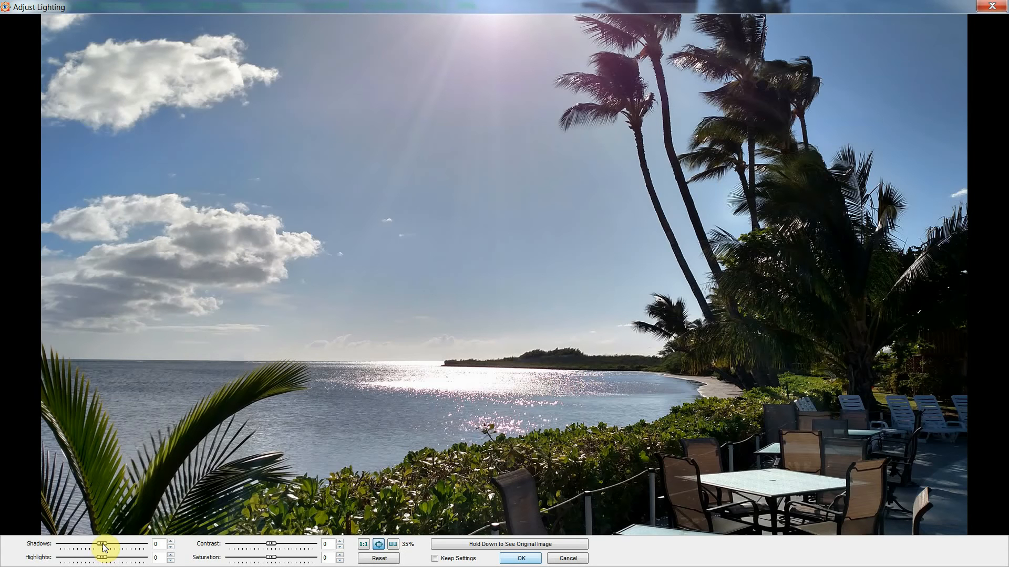
left_click_drag(103, 547, 126, 547)
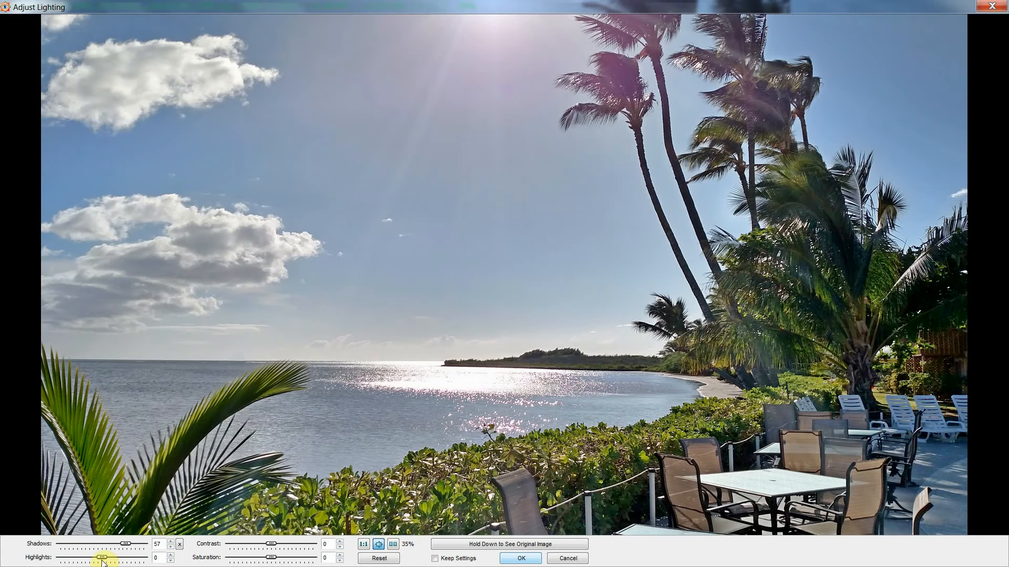
left_click_drag(102, 558, 75, 562)
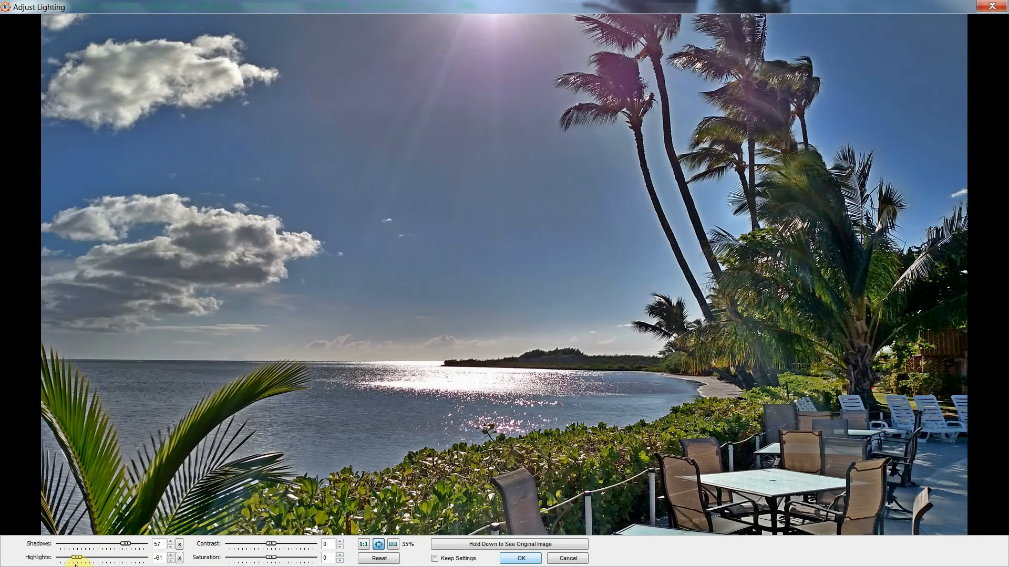
left_click_drag(76, 564, 95, 560)
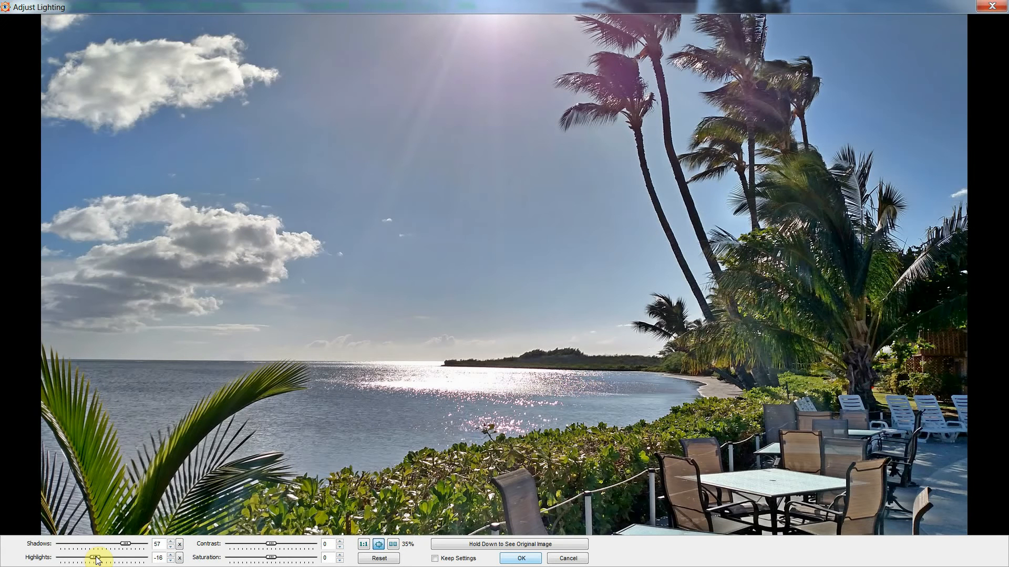
left_click_drag(96, 558, 97, 559)
left_click_drag(96, 560, 99, 561)
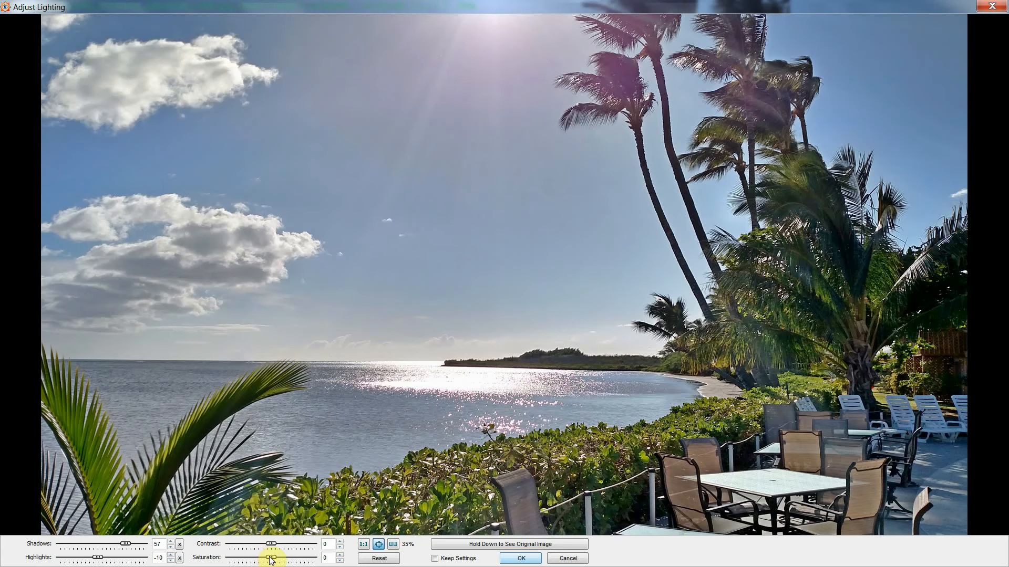
- Set the photo's saturation to 49 and apply the lighting adjustments
left_click_drag(271, 558, 287, 562)
left_click_drag(287, 563, 308, 561)
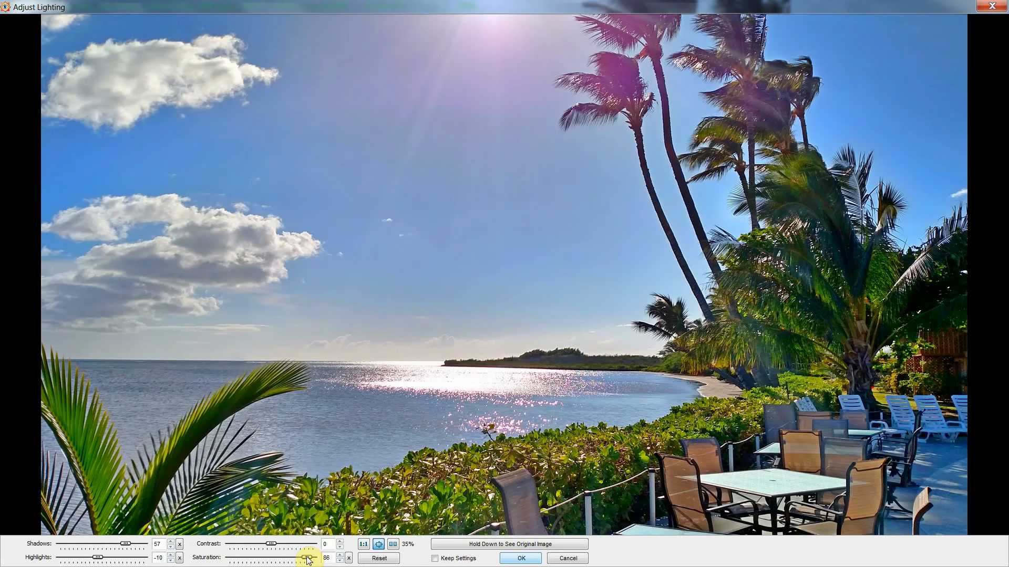
left_click_drag(309, 561, 294, 562)
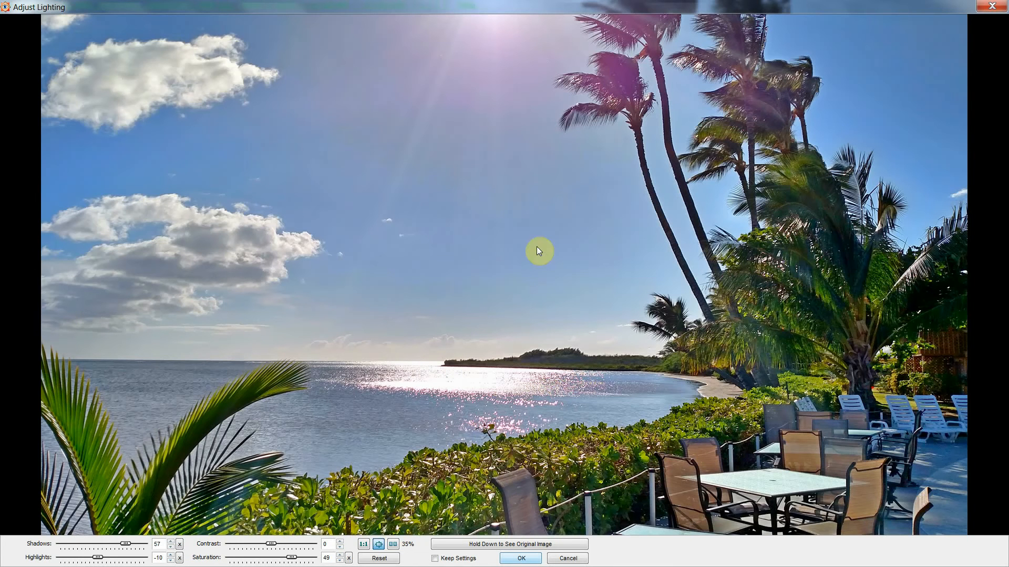
left_click(522, 558)
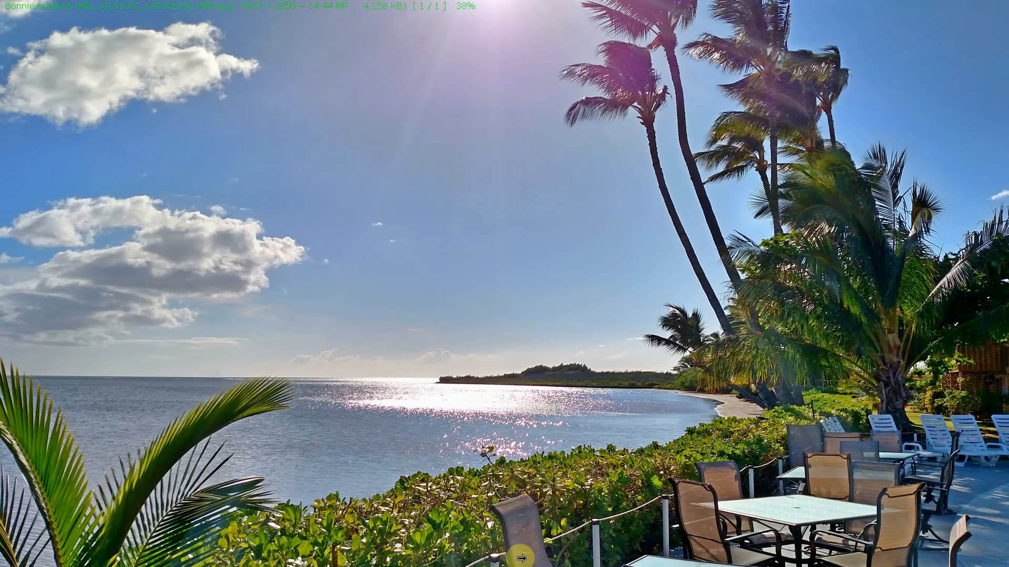
- Save the edited photo as a JPEG copy named Hawaii in the Faststone folder and check its thumbnail
mouse_move(2, 296)
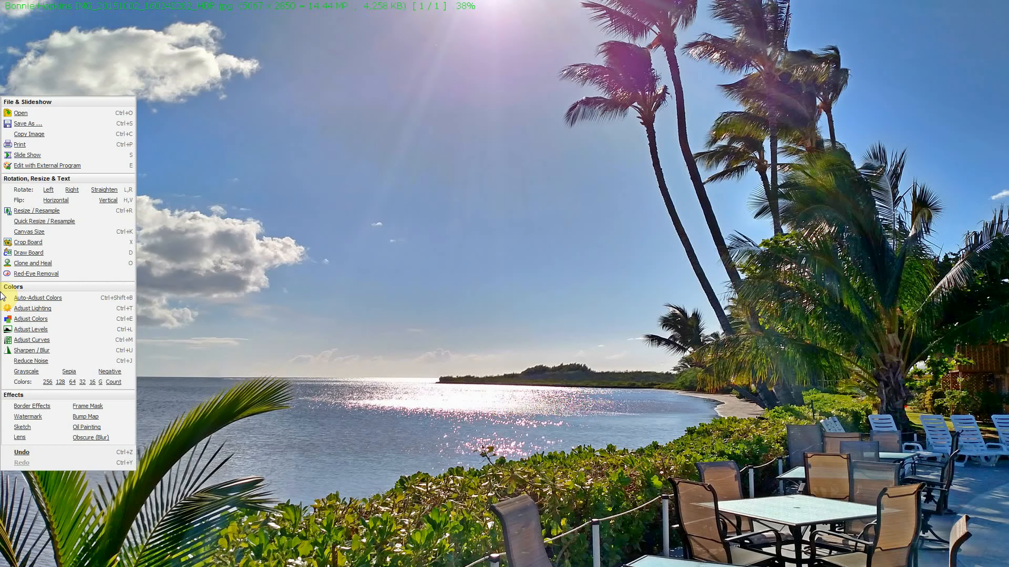
left_click(21, 125)
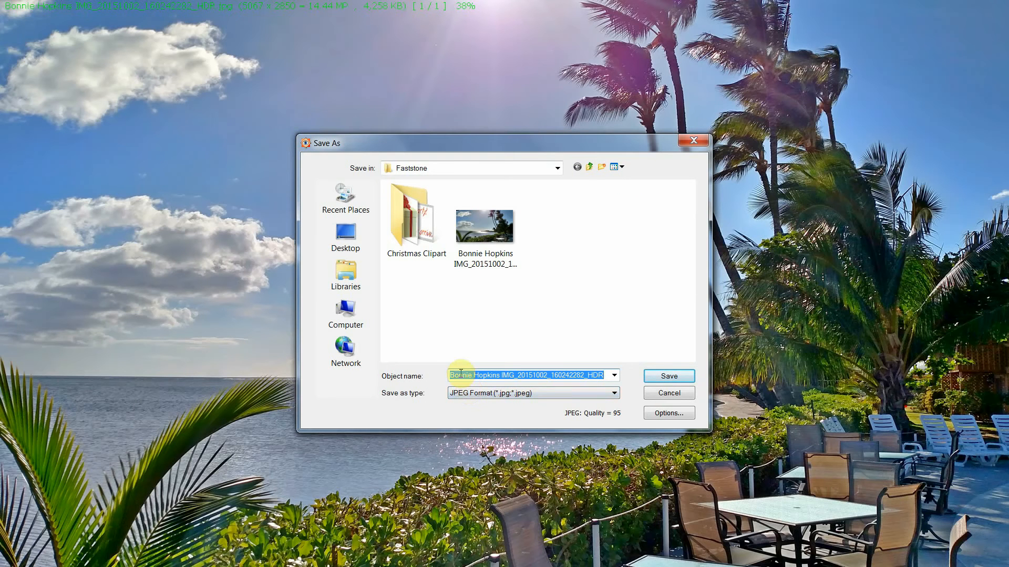
left_click_drag(450, 376, 631, 391)
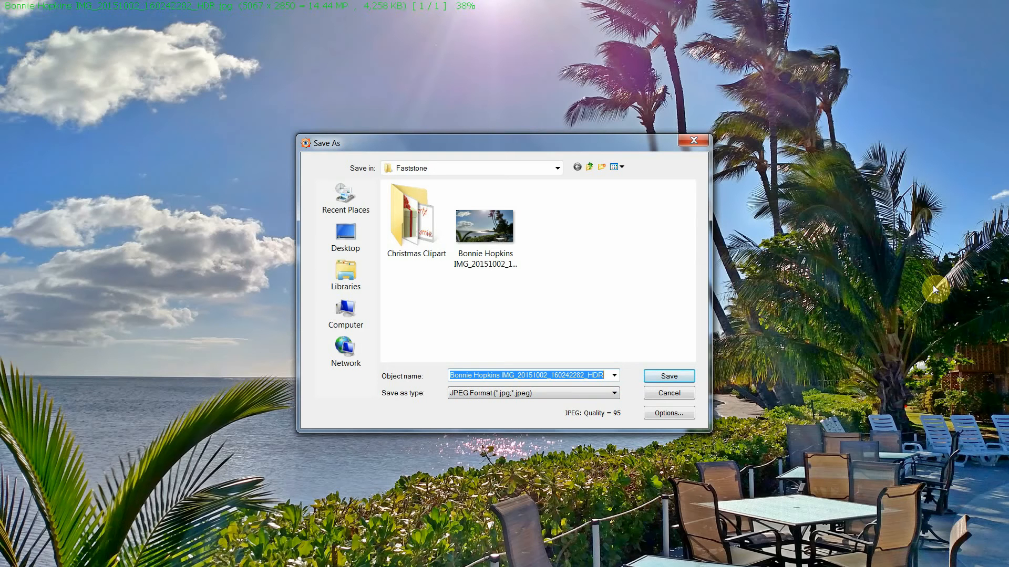
type("Ha")
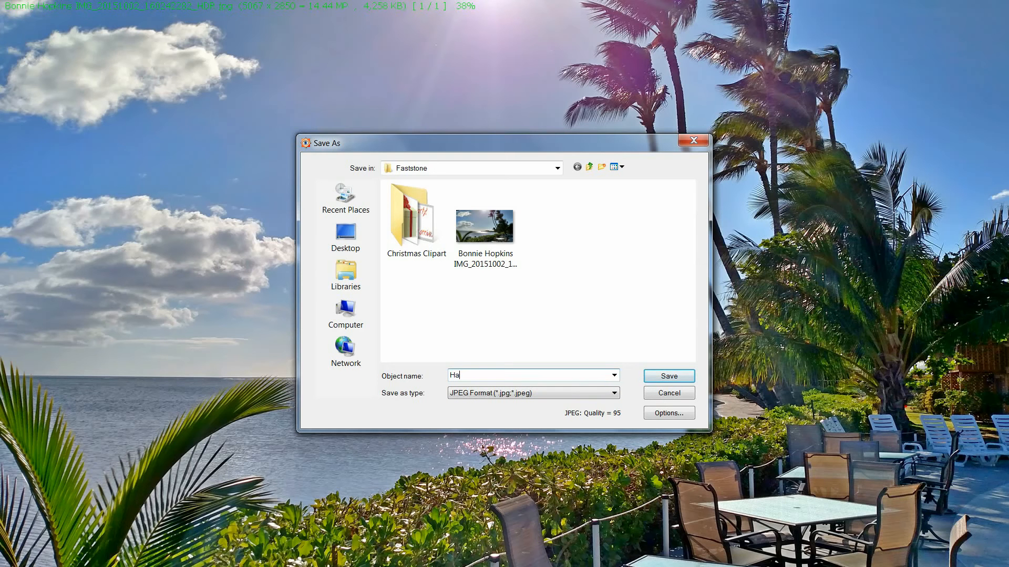
type("waii")
key("Return")
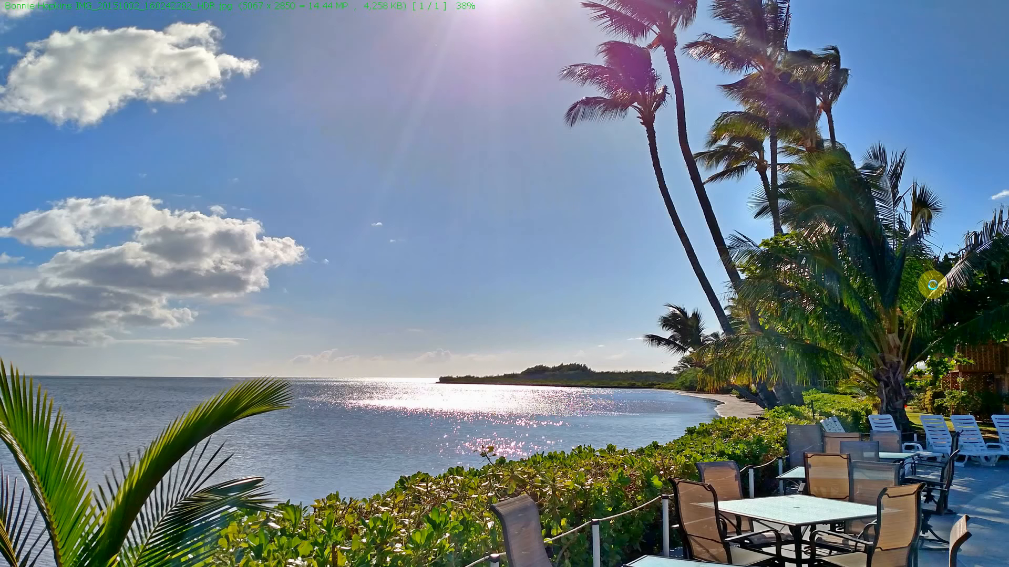
mouse_move(678, 3)
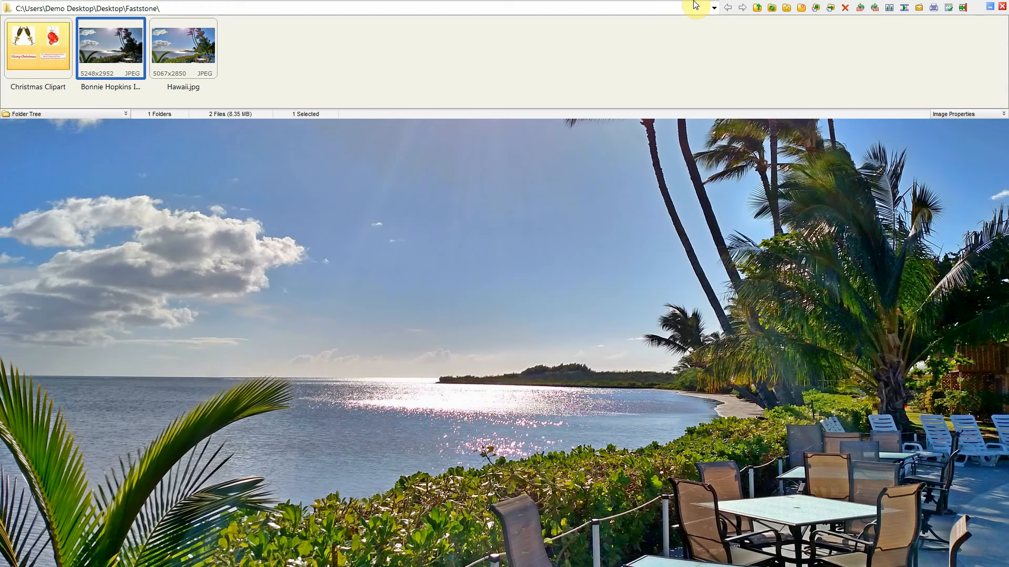
mouse_move(182, 46)
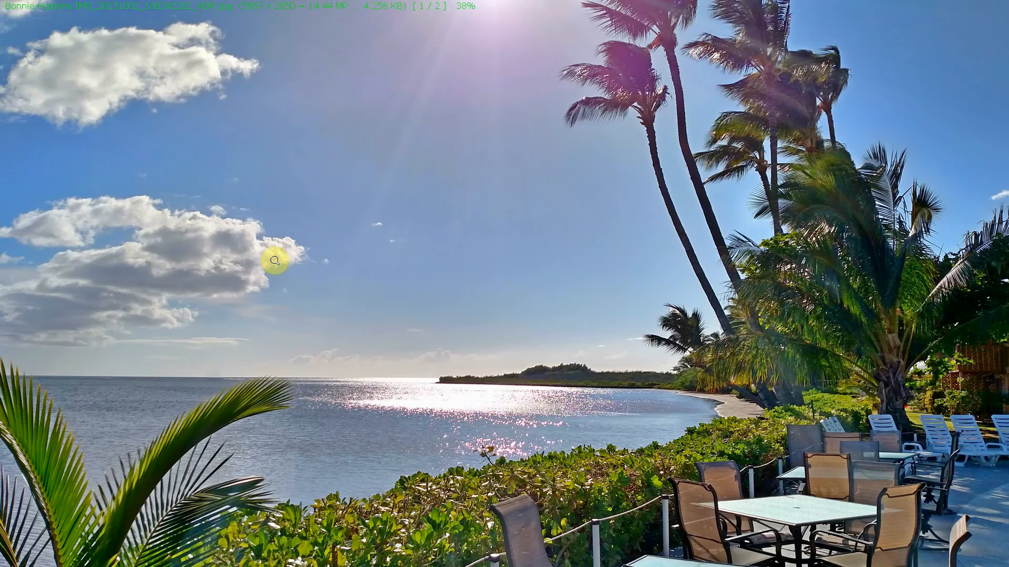
- Open the photo in the Draw Board, fit it to the window, and draw a wide text box across the sky
mouse_move(8, 279)
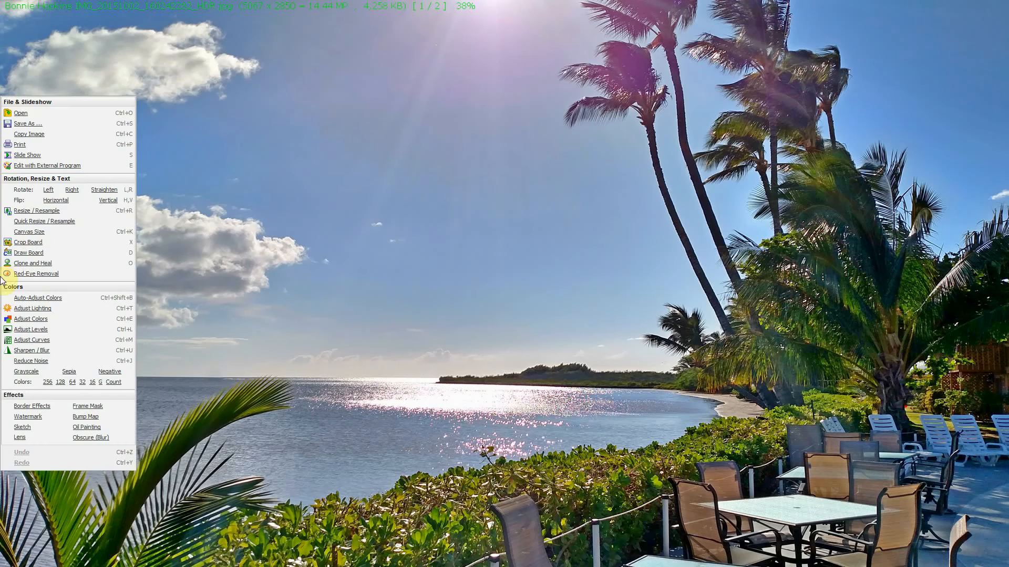
left_click(29, 253)
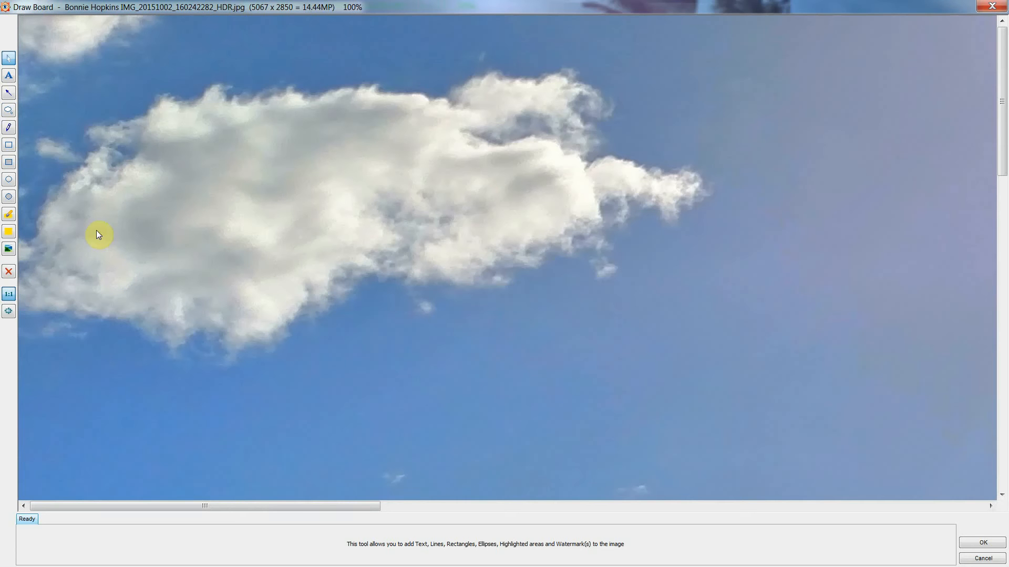
left_click(11, 311)
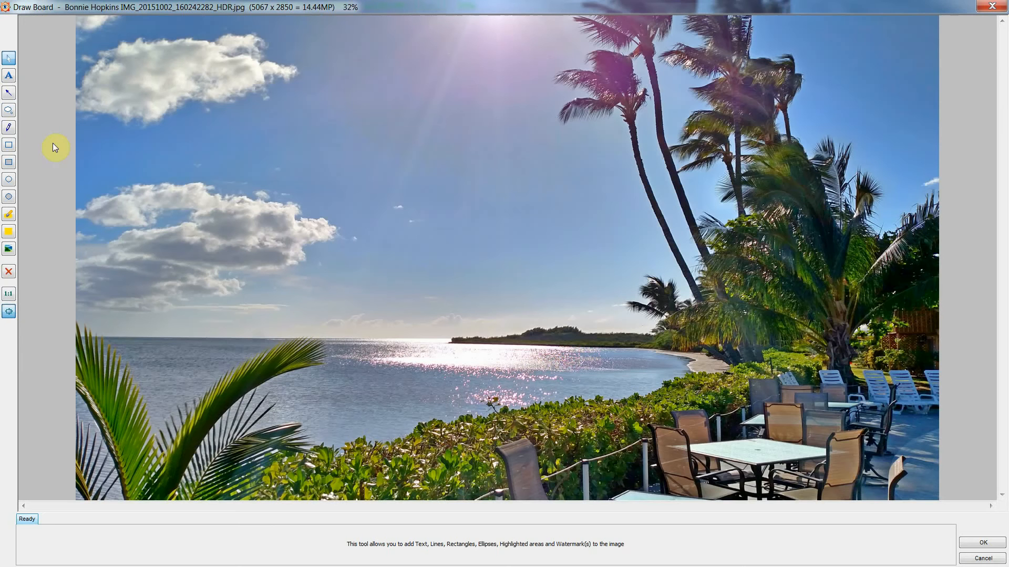
left_click(9, 76)
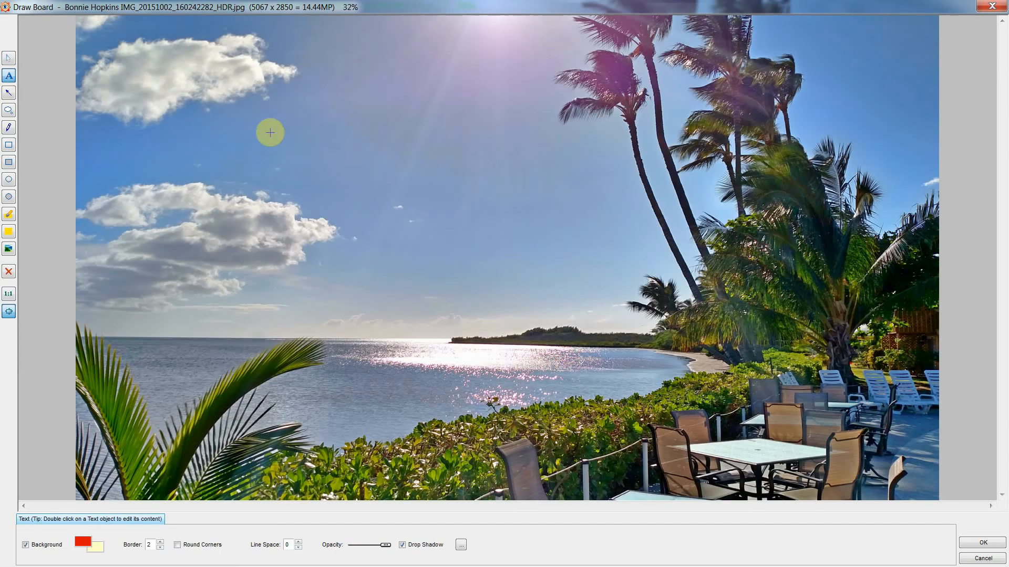
left_click_drag(270, 133, 594, 220)
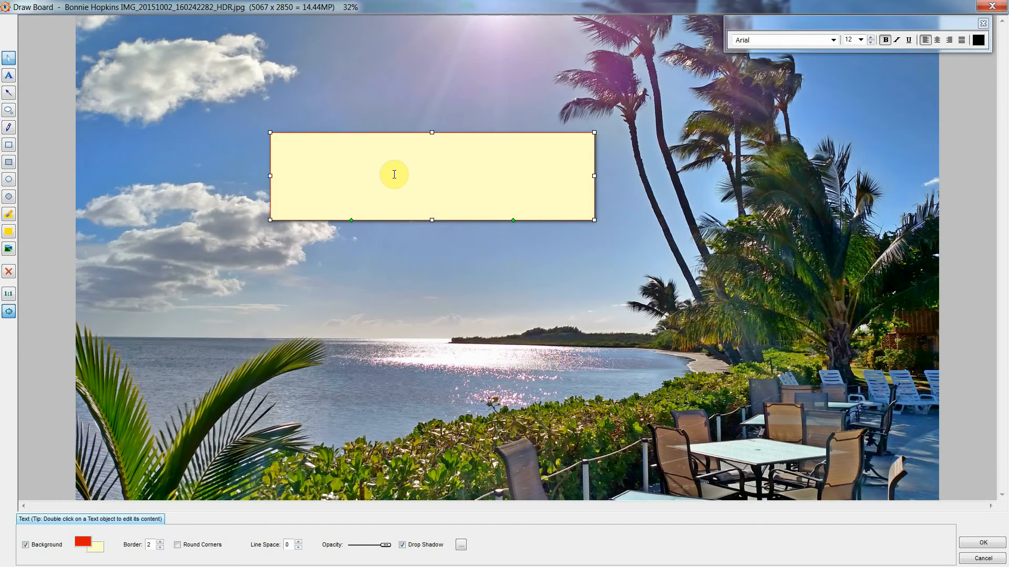
- Enter Merry Christmas in the text box at font size 72 and turn off the box's background
left_click(392, 152)
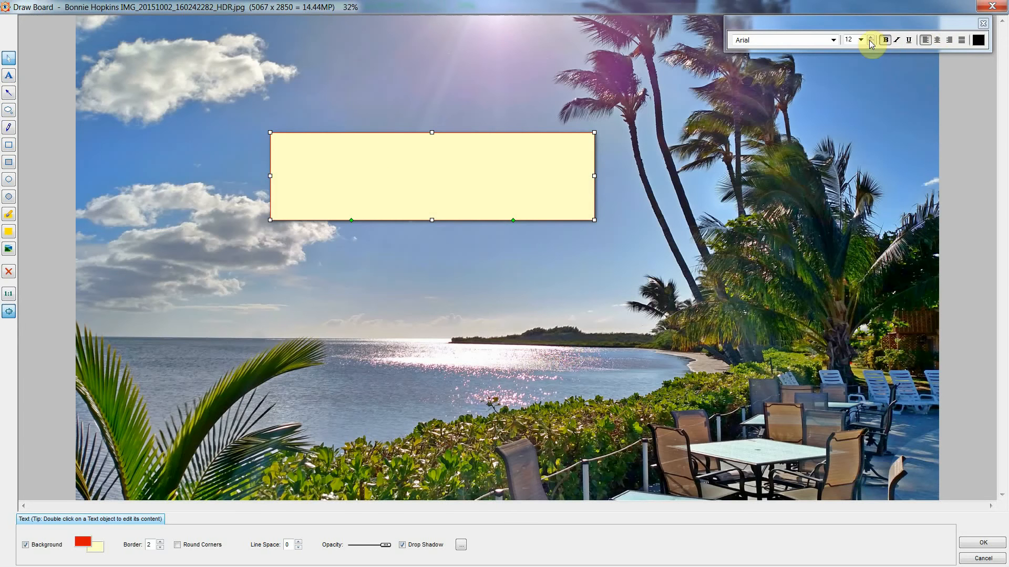
left_click(834, 41)
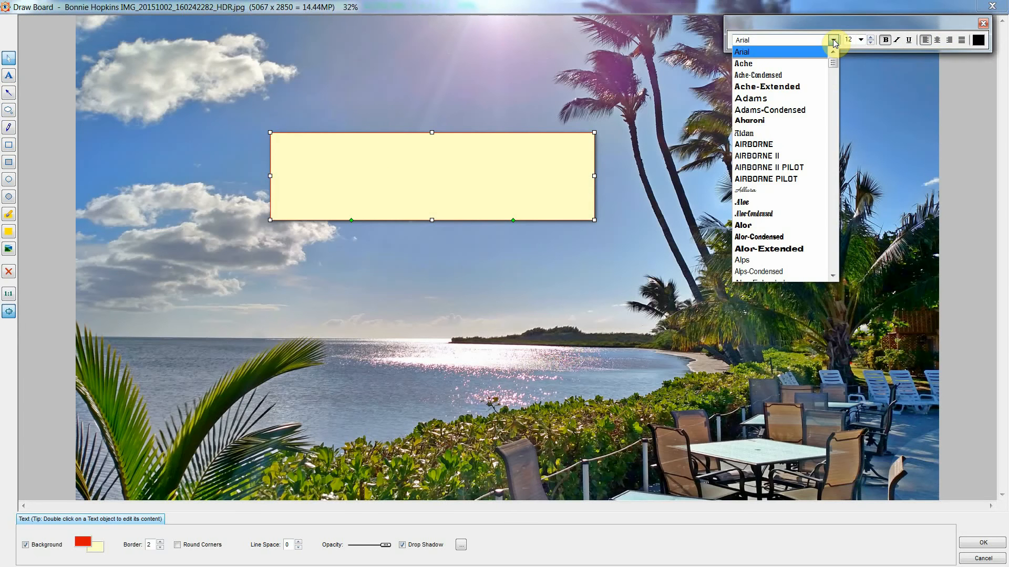
left_click(834, 41)
left_click(861, 41)
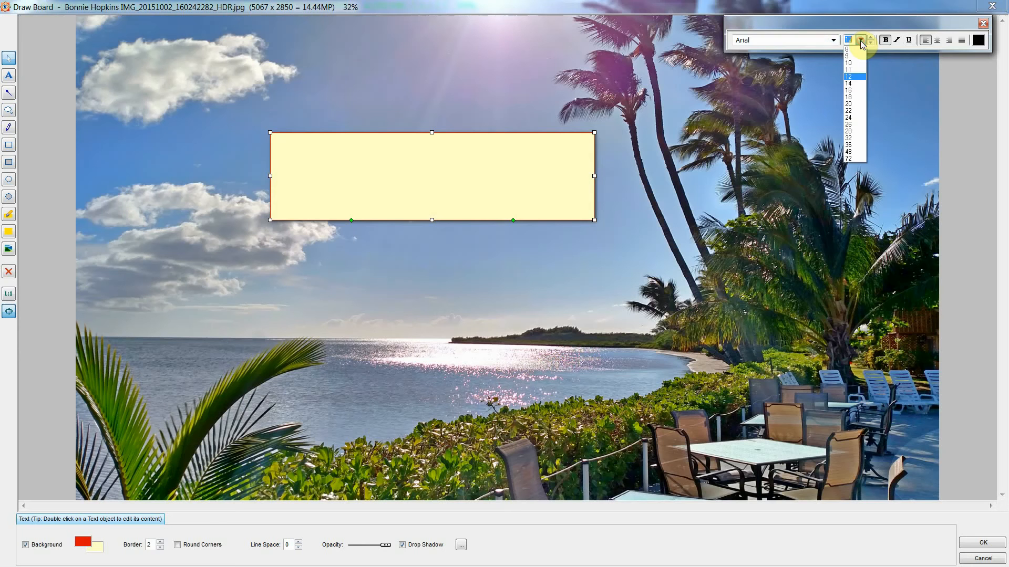
left_click(848, 159)
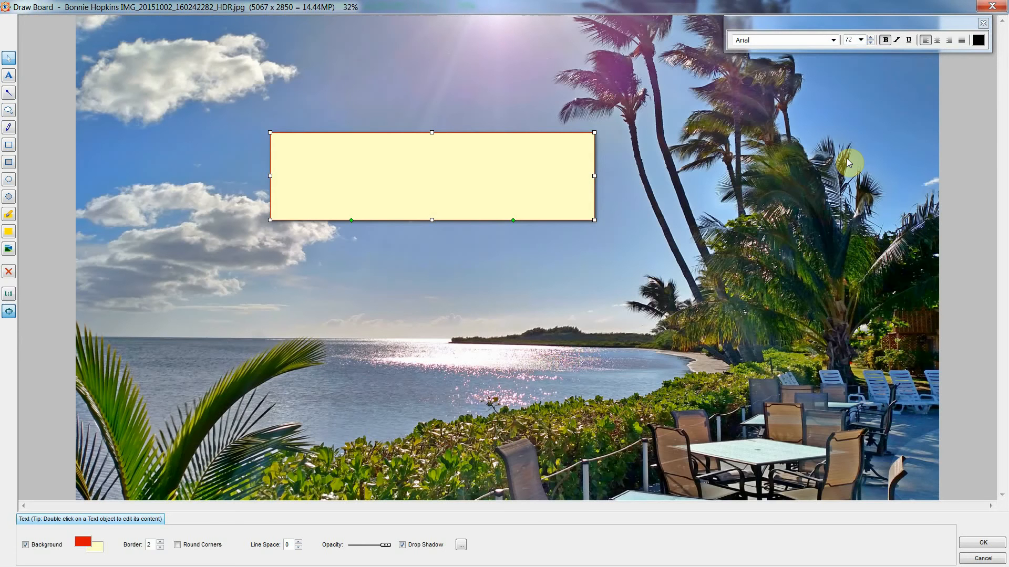
type("Merry ")
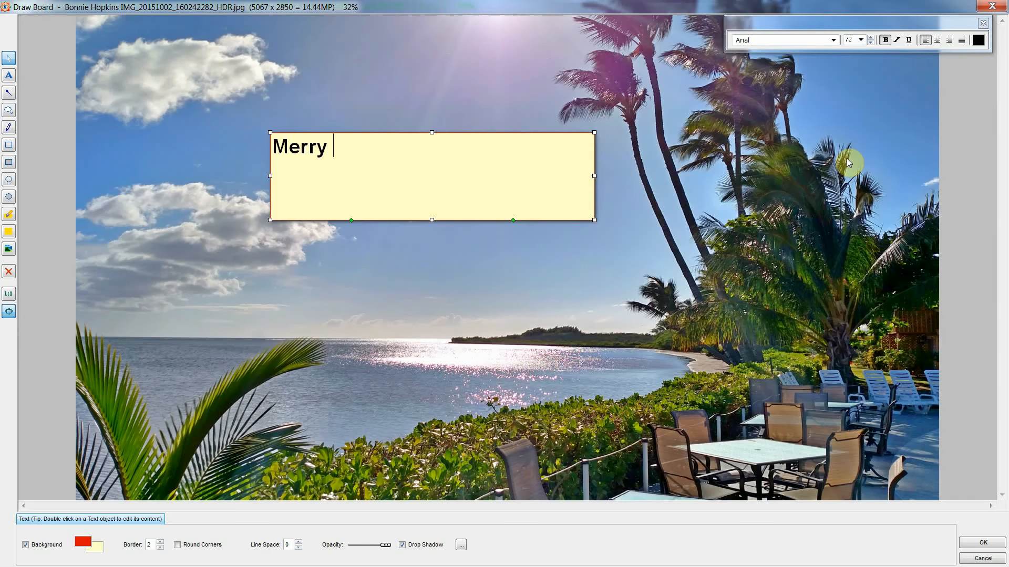
type("Christmas")
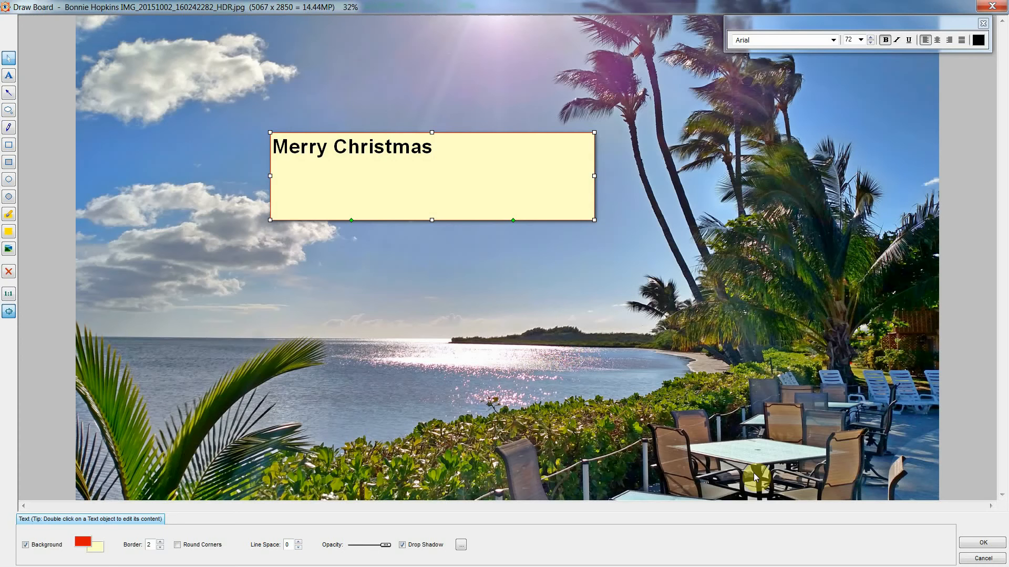
left_click(26, 546)
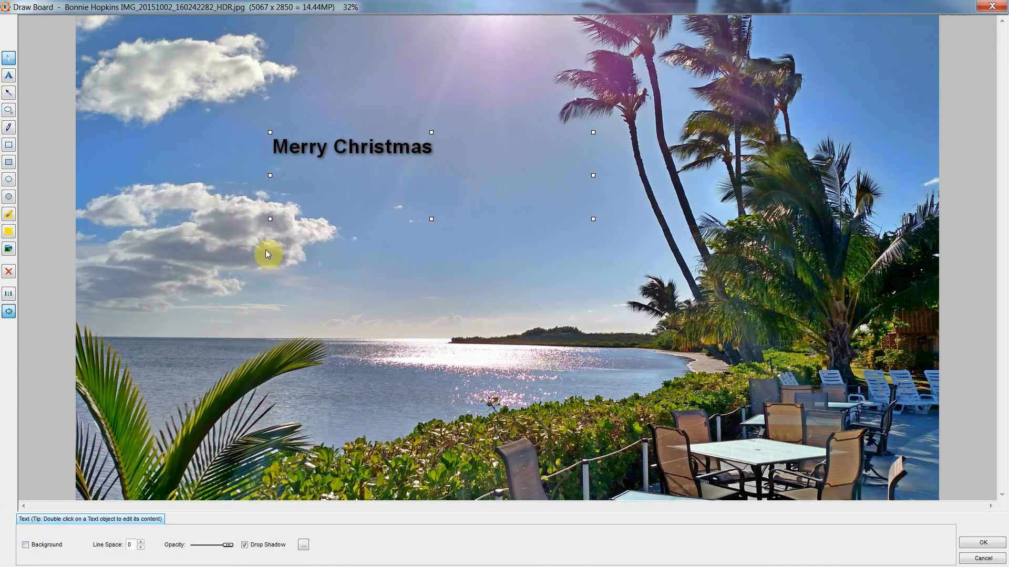
- Move the Merry Christmas text closer to the palm trees and reopen it for editing to browse the available fonts
left_click_drag(379, 144, 430, 196)
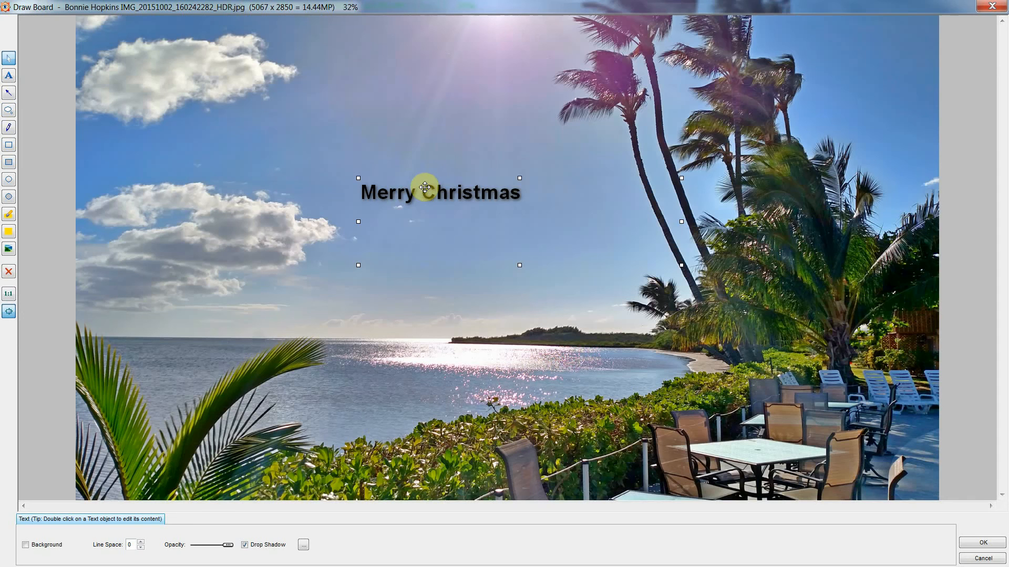
double_click(426, 189)
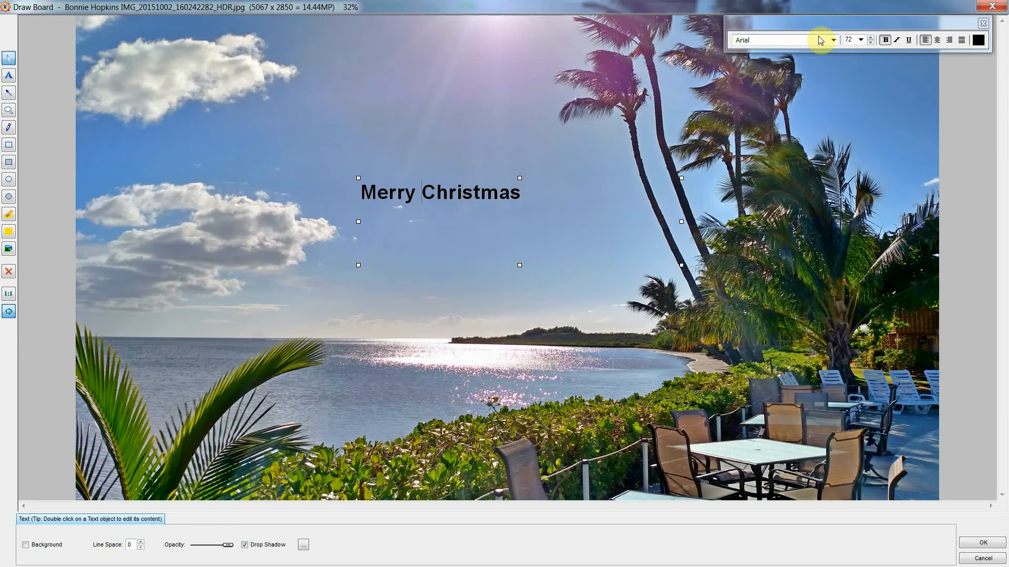
left_click(834, 40)
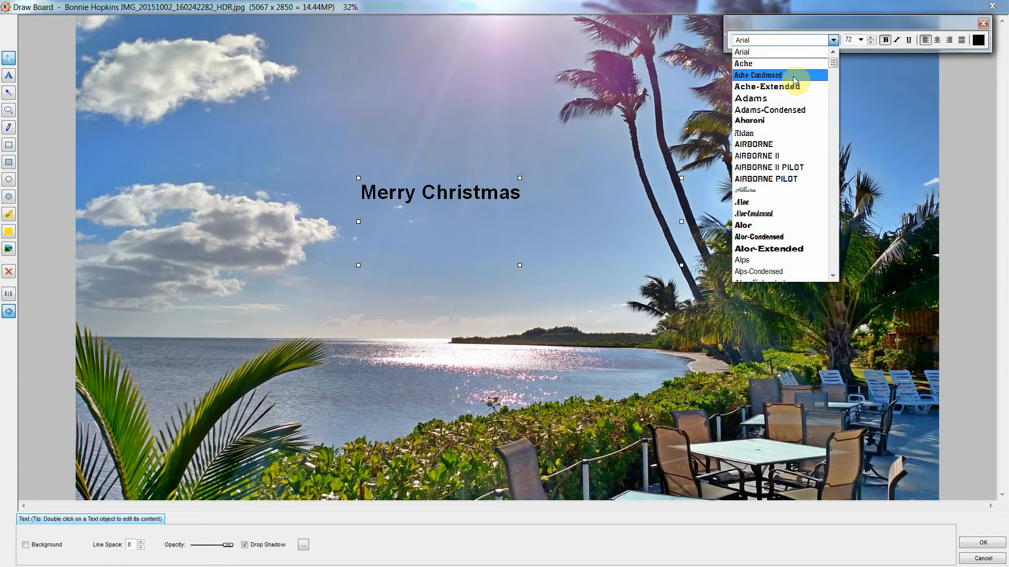
left_click(867, 85)
left_click(982, 24)
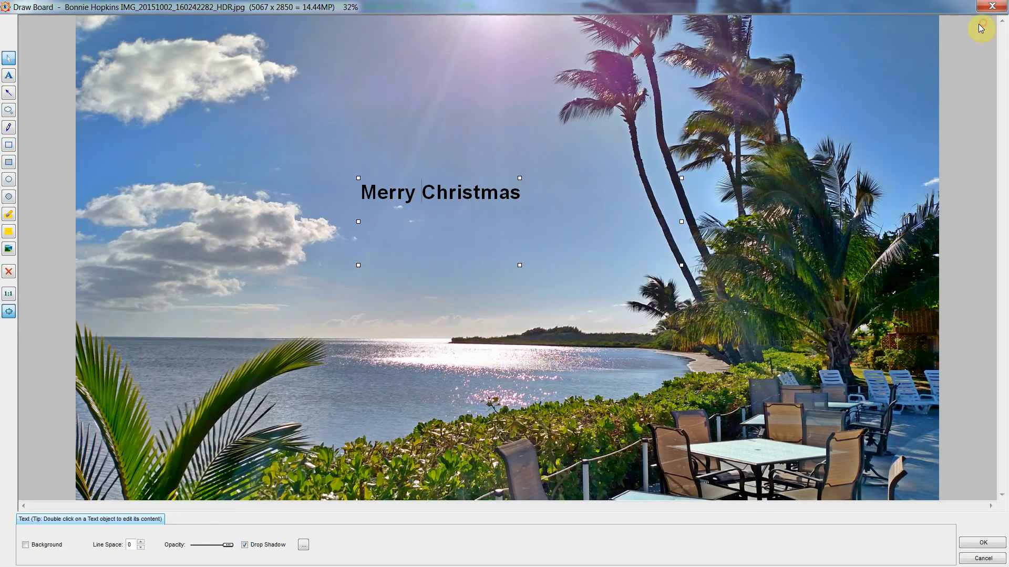
- Delete the Merry Christmas text from the photo and leave the Draw Board without applying anything
key("BackSpace")
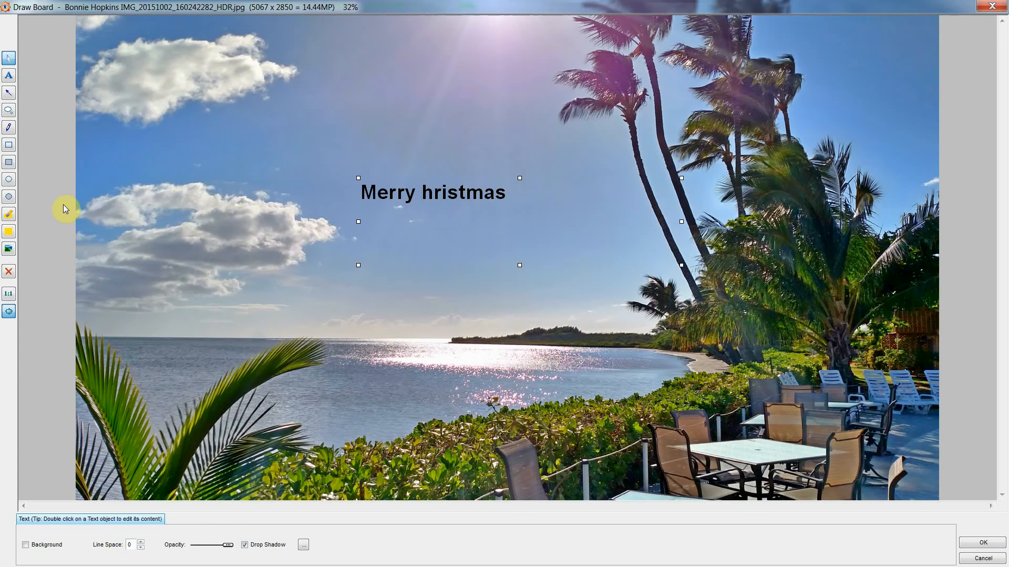
left_click(213, 150)
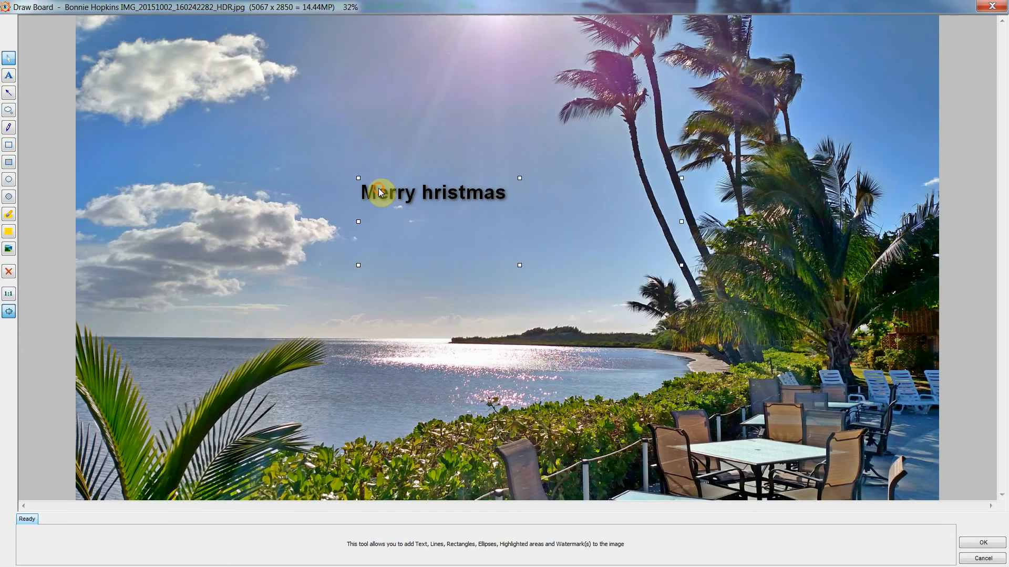
key("Delete")
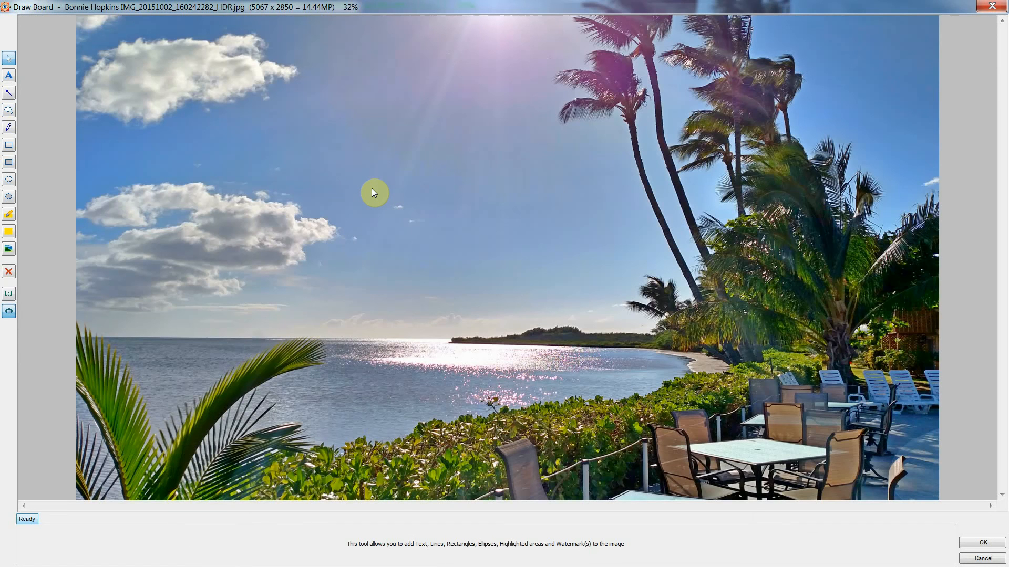
left_click(983, 558)
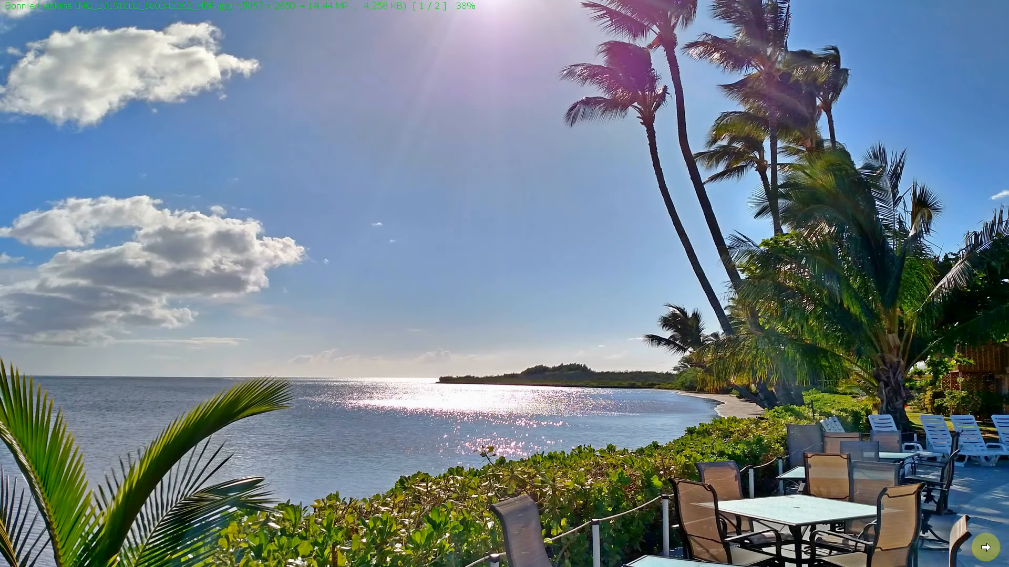
- Leave the full-screen photo view and minimize the image viewer to reach the desktop
key("Escape")
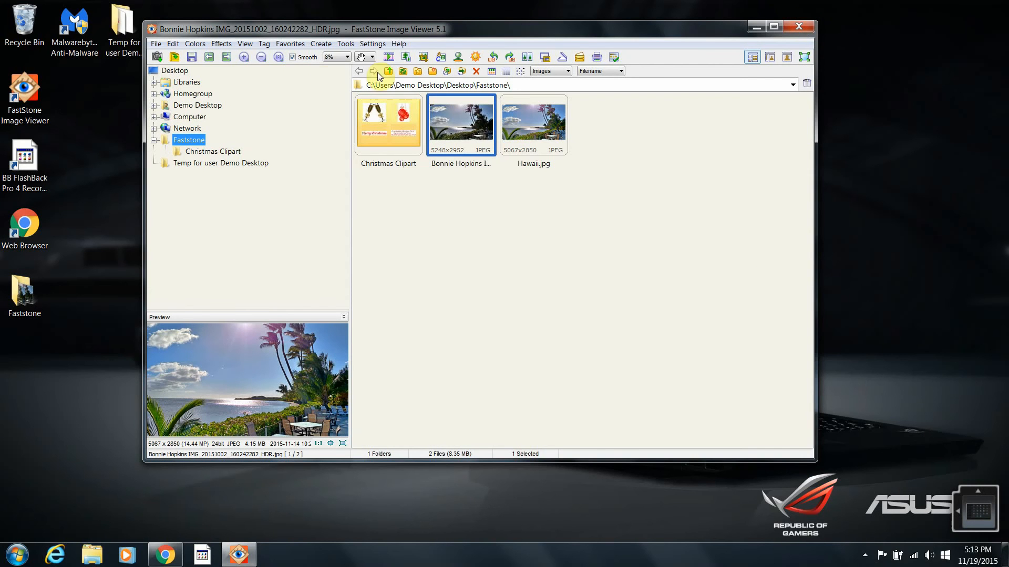
left_click(241, 140)
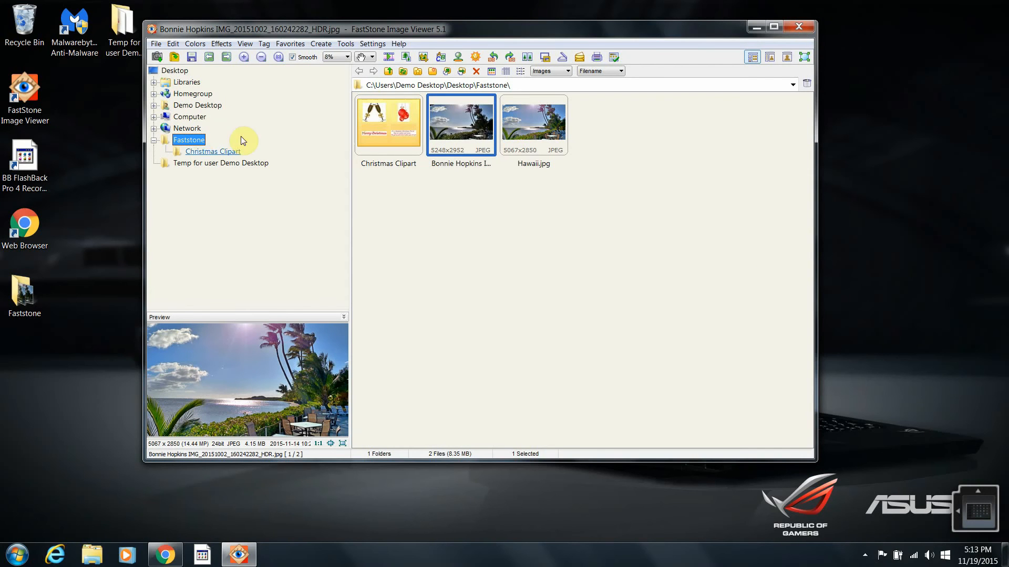
left_click(760, 27)
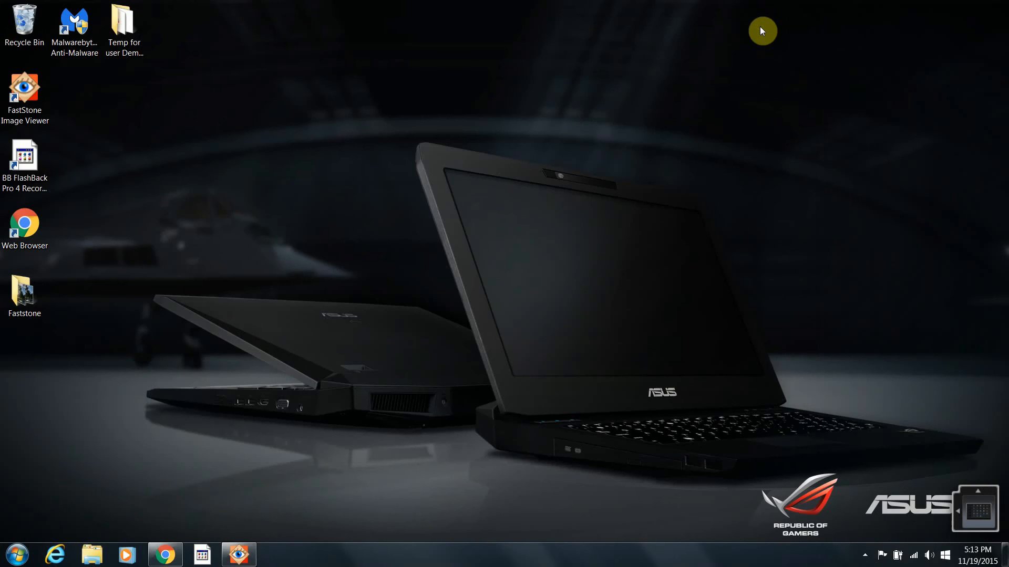
- Switch to Chrome, widen its window, and open the bookmarked Cool Text site
double_click(36, 229)
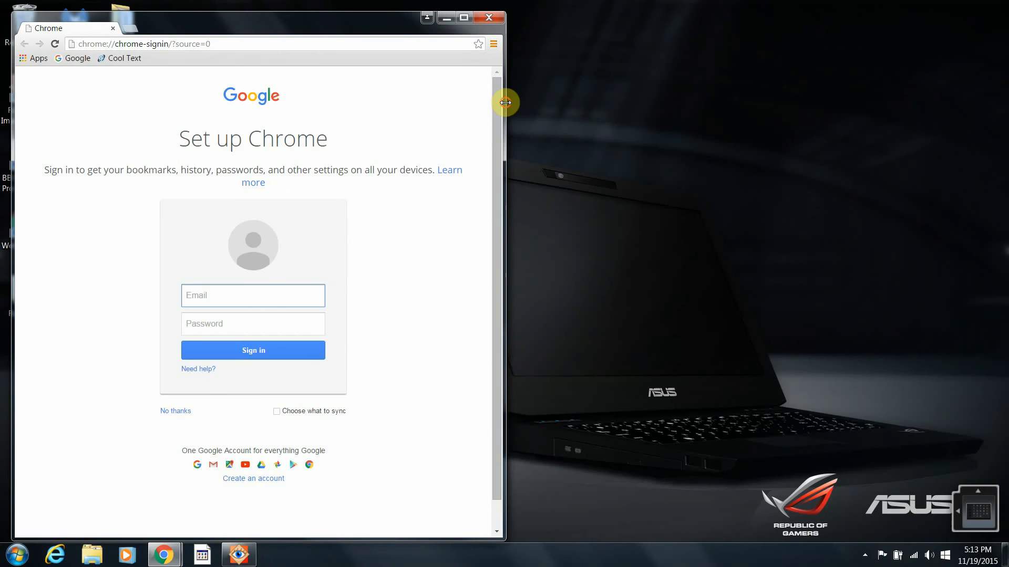
left_click_drag(506, 103, 858, 84)
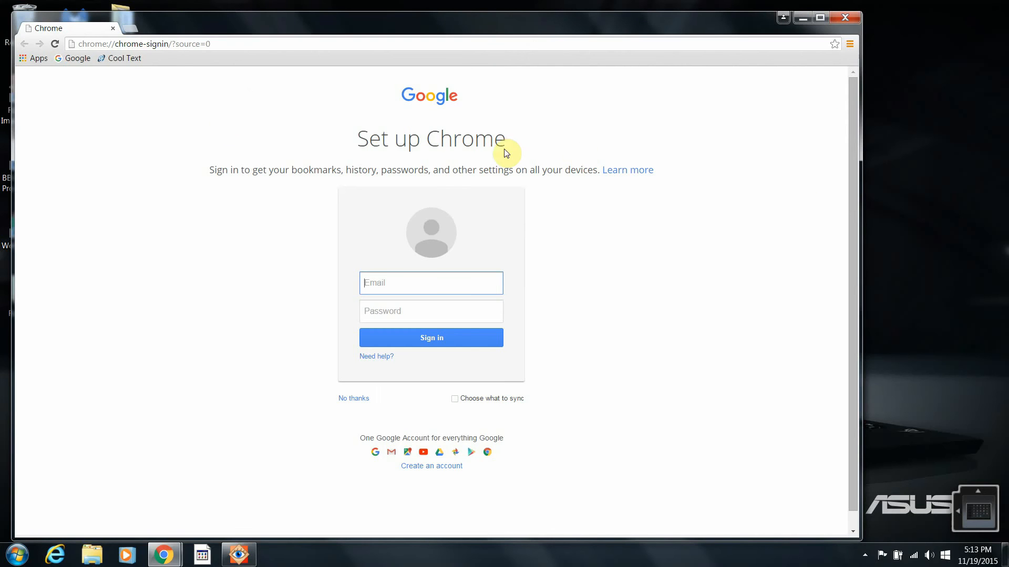
left_click(117, 58)
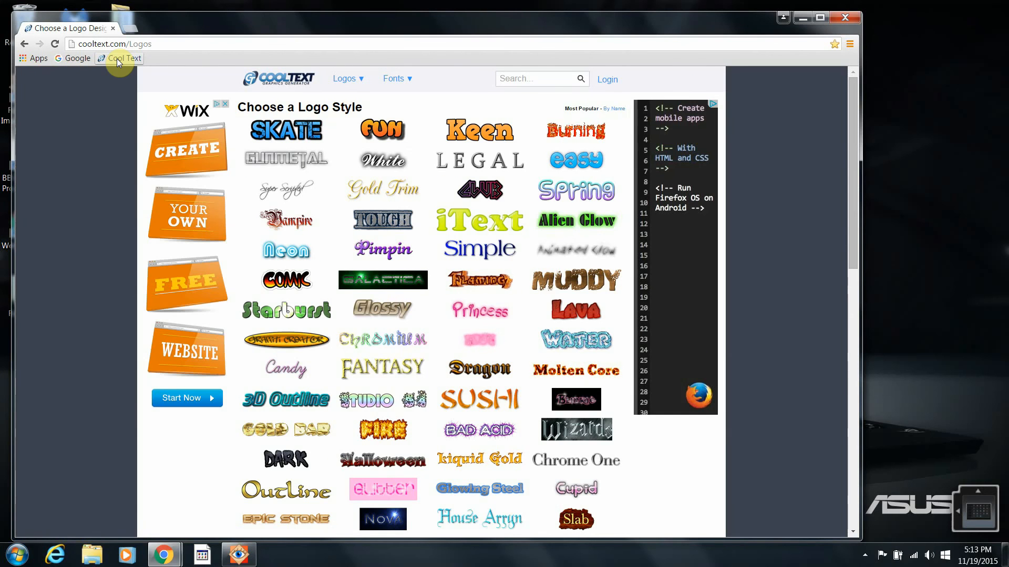
- Preview several logo styles and choose the Legal style to design a logo
mouse_move(290, 138)
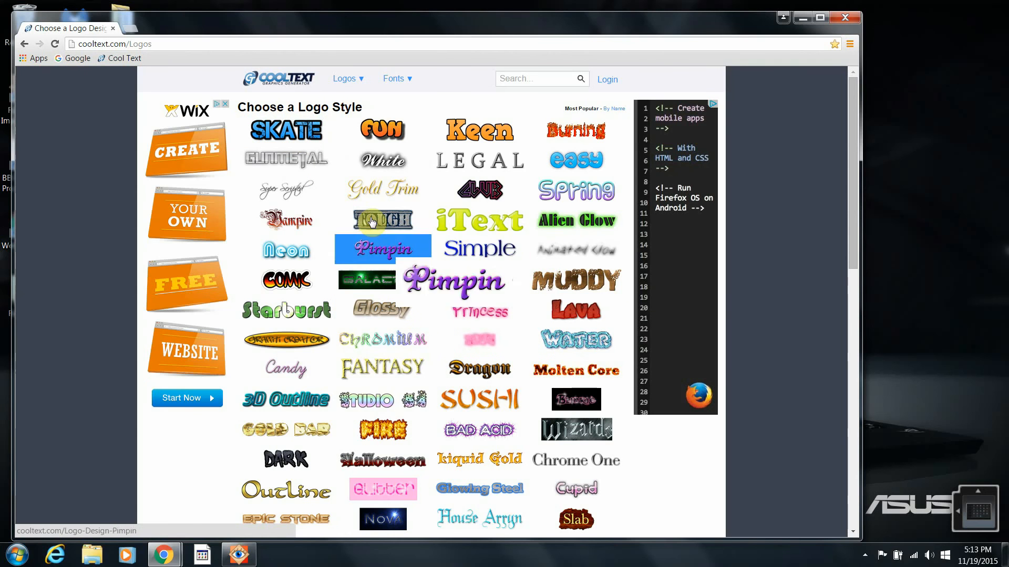
mouse_move(371, 153)
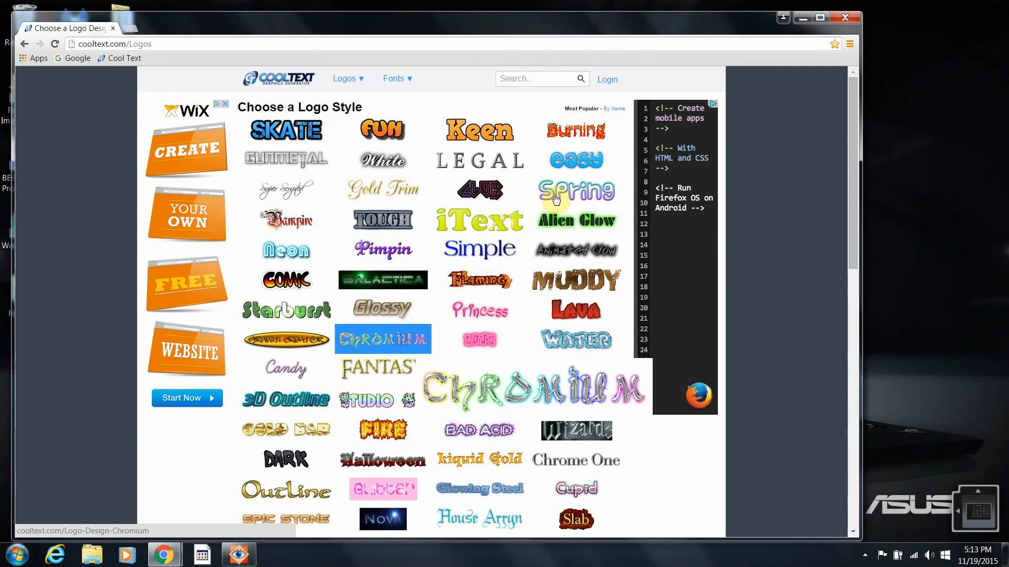
left_click(471, 161)
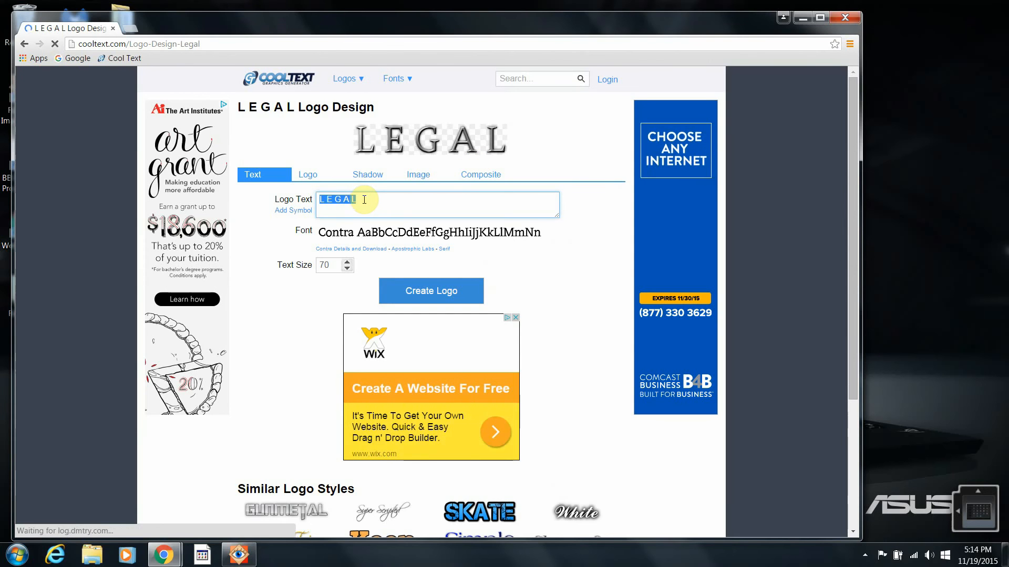
- Replace the sample logo text with Merry Christmas
left_click_drag(355, 200, 396, 197)
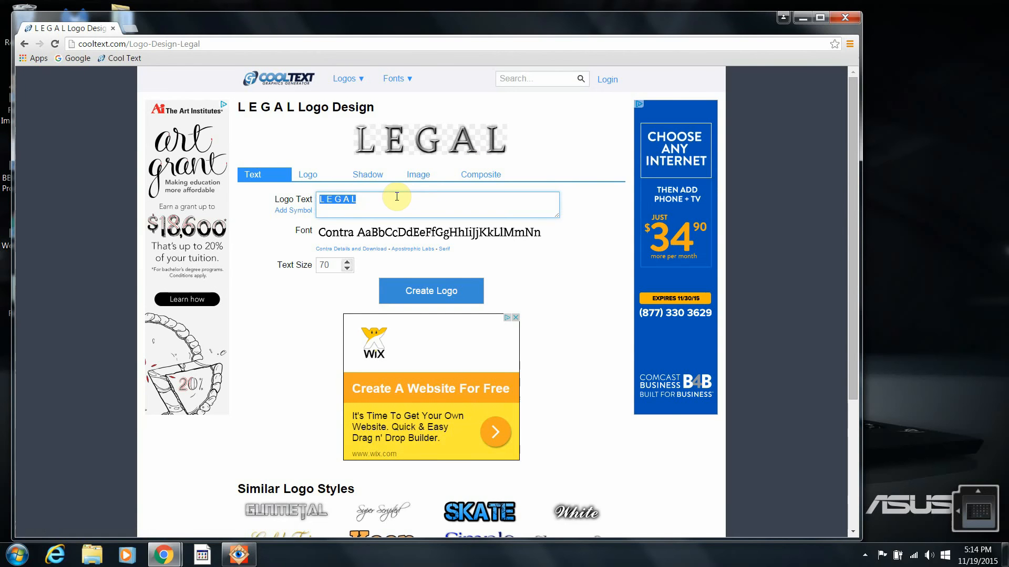
type("M")
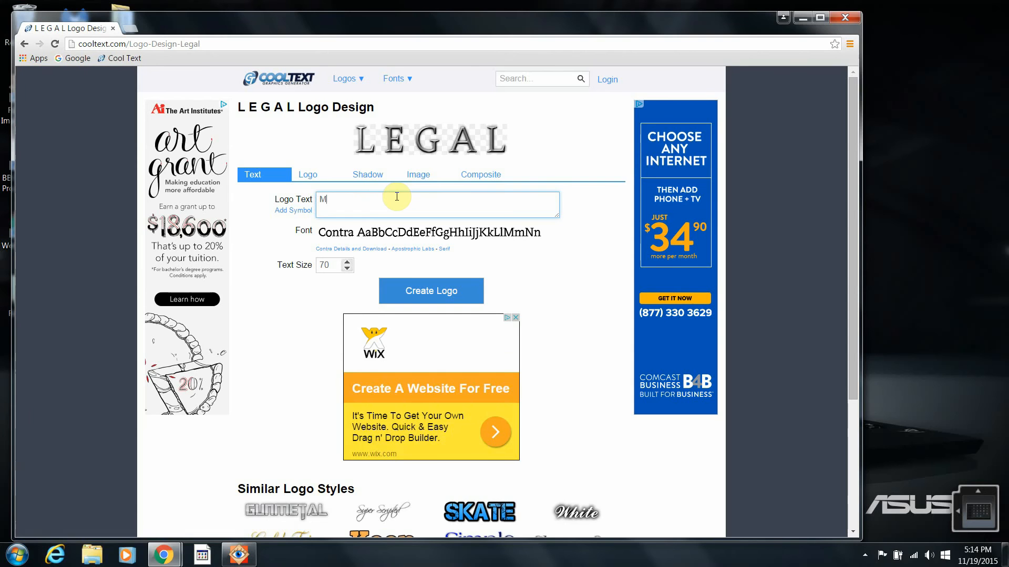
type("erry ")
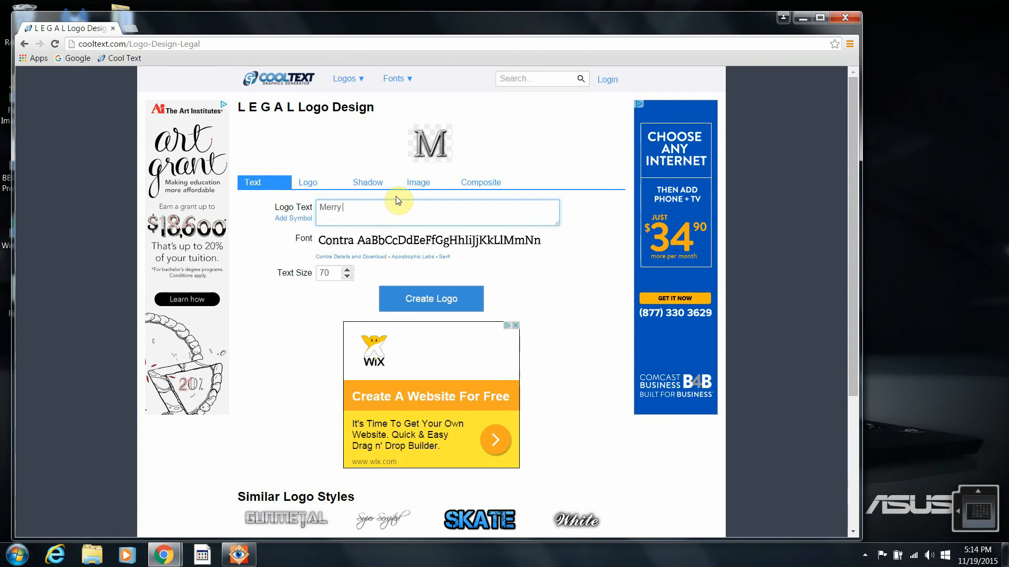
type("Chr")
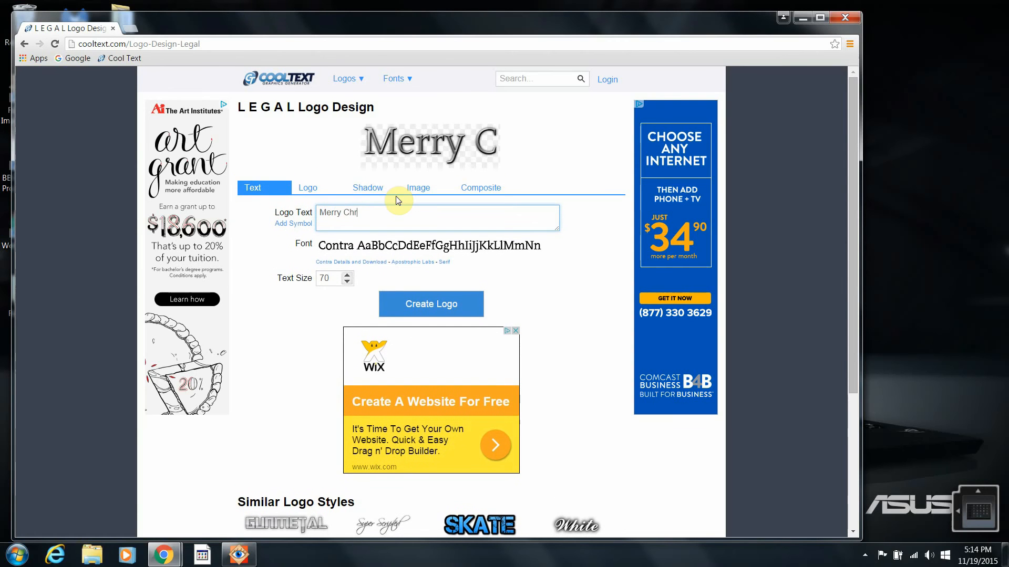
type("istmas")
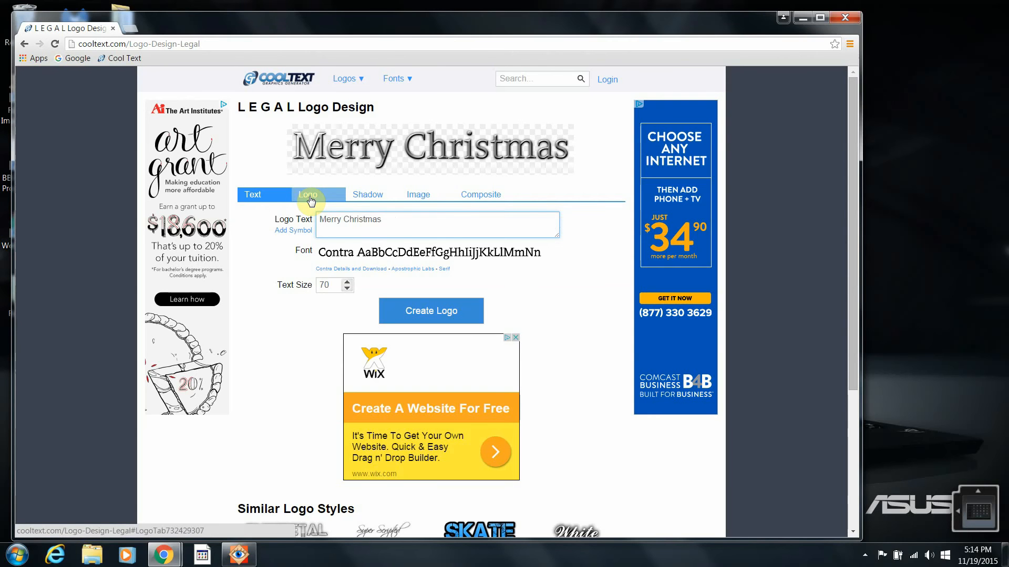
left_click(391, 219)
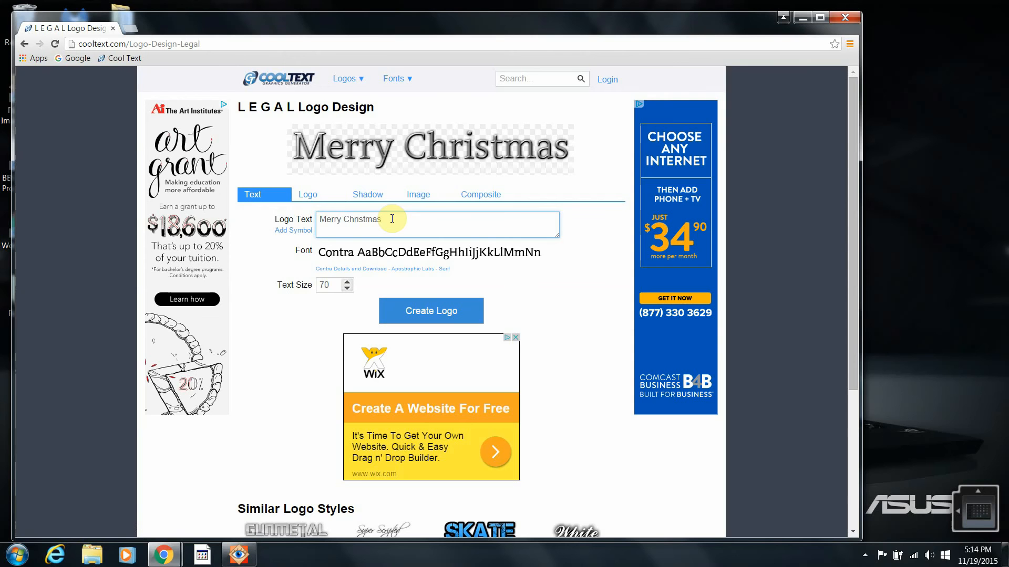
- Change the logo's text color to bright red, #FA0A3A
left_click(315, 197)
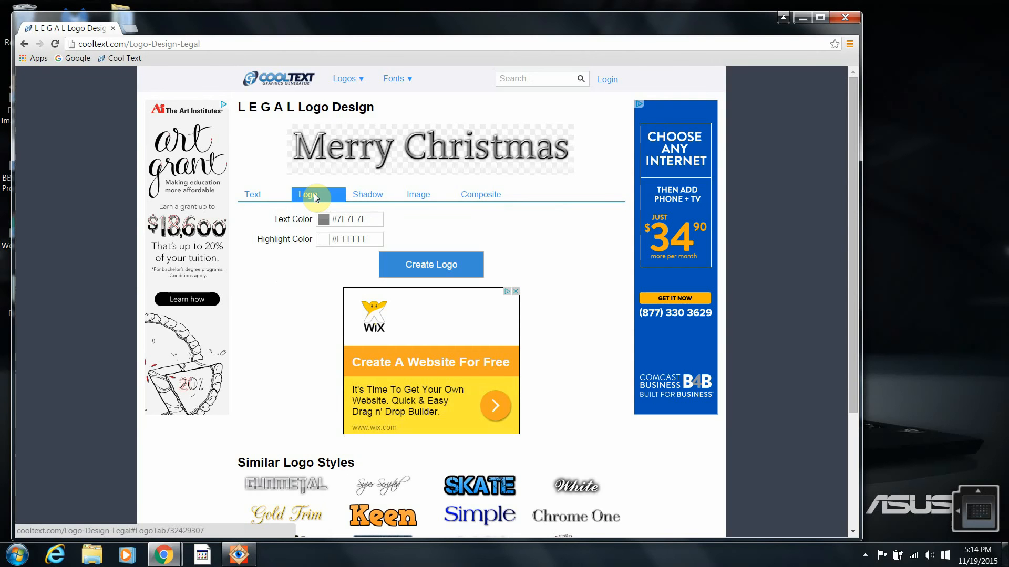
left_click(325, 219)
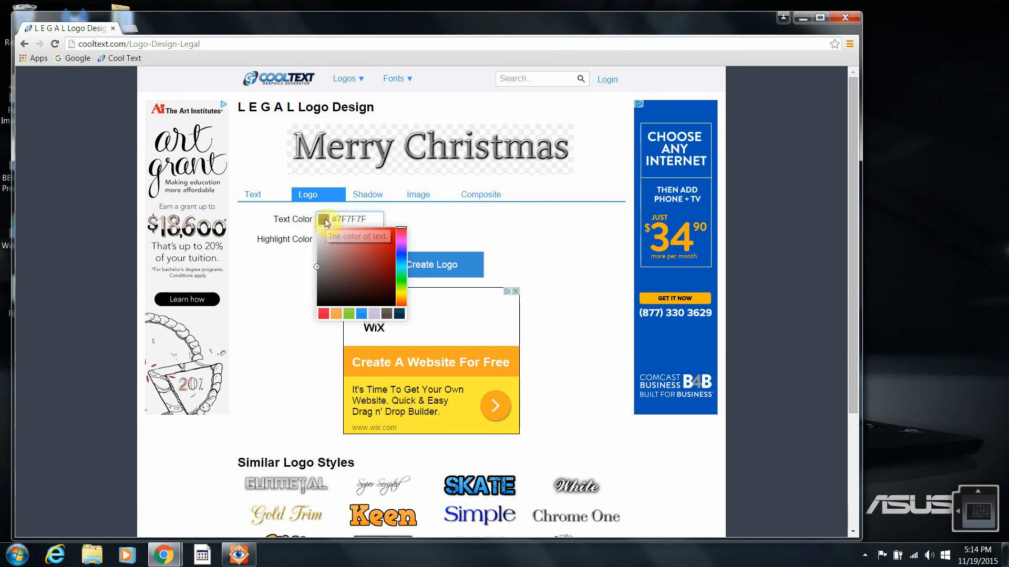
left_click(403, 229)
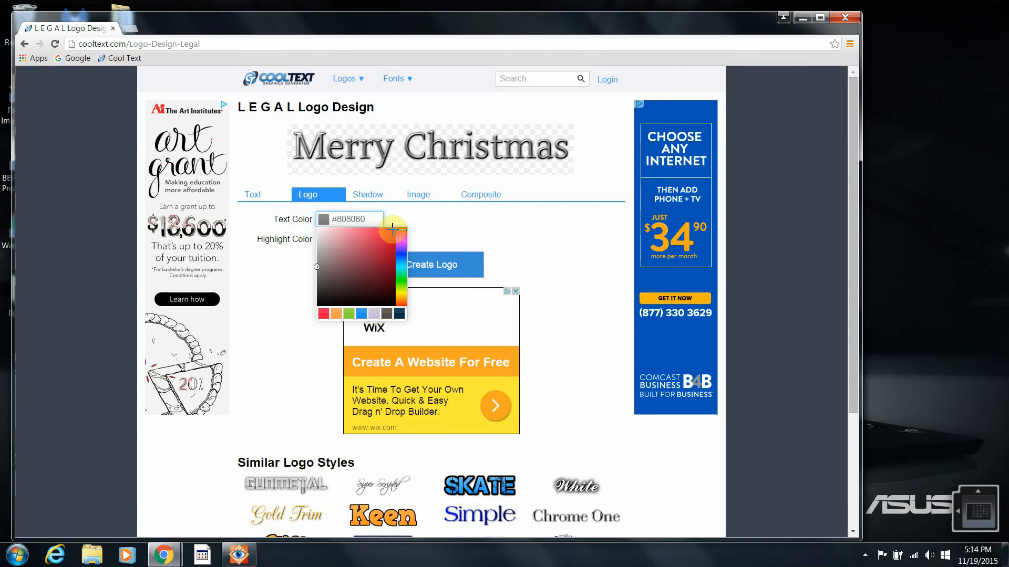
left_click(392, 229)
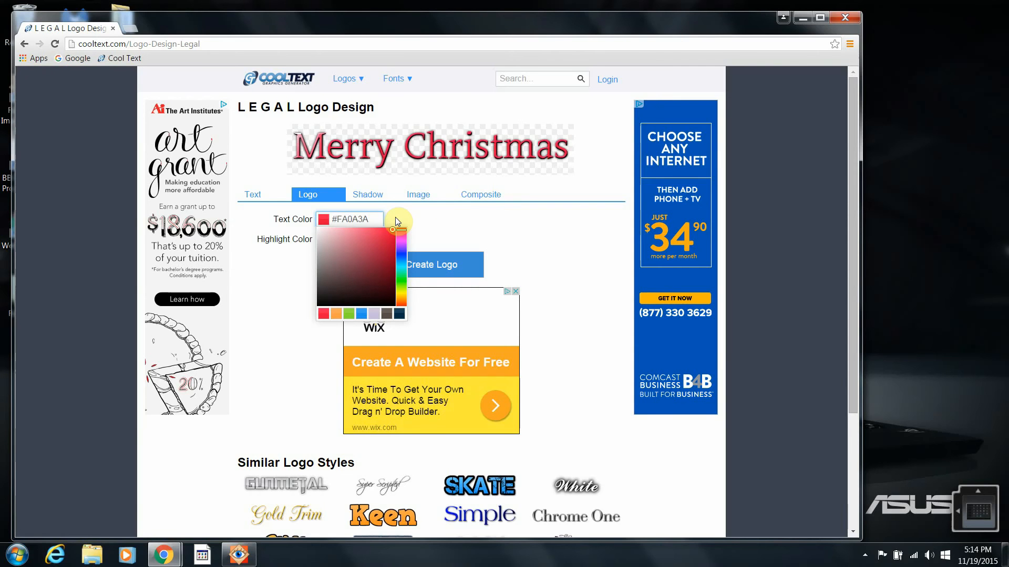
left_click(395, 217)
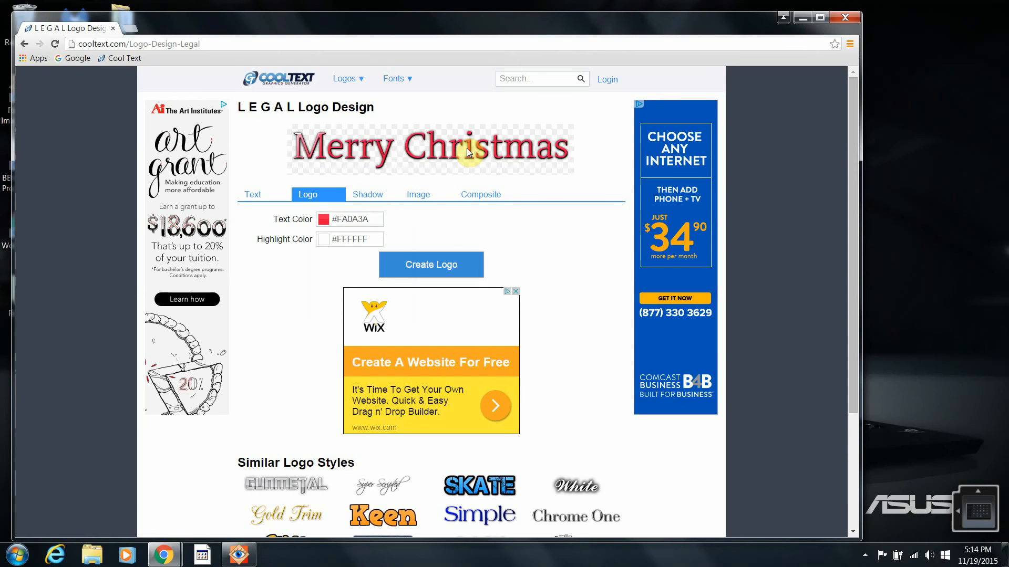
- Set the logo's highlight color to bright green, #09F209
left_click(324, 239)
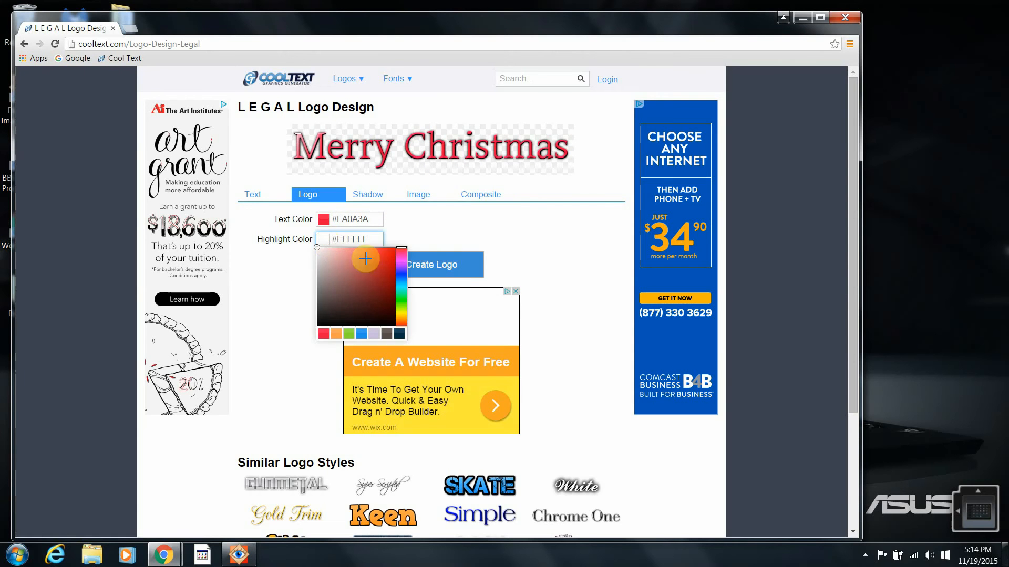
left_click(402, 299)
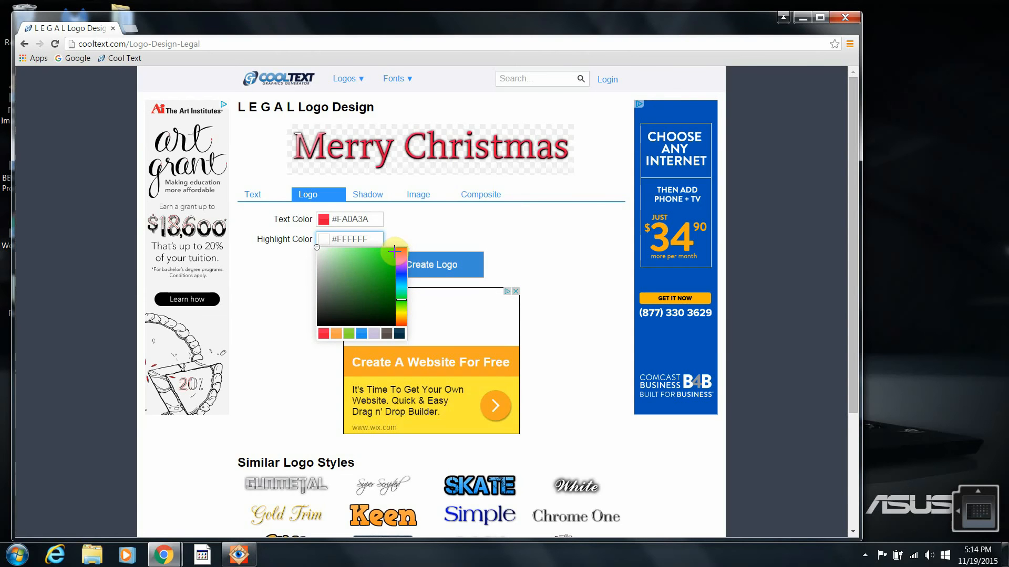
left_click(393, 251)
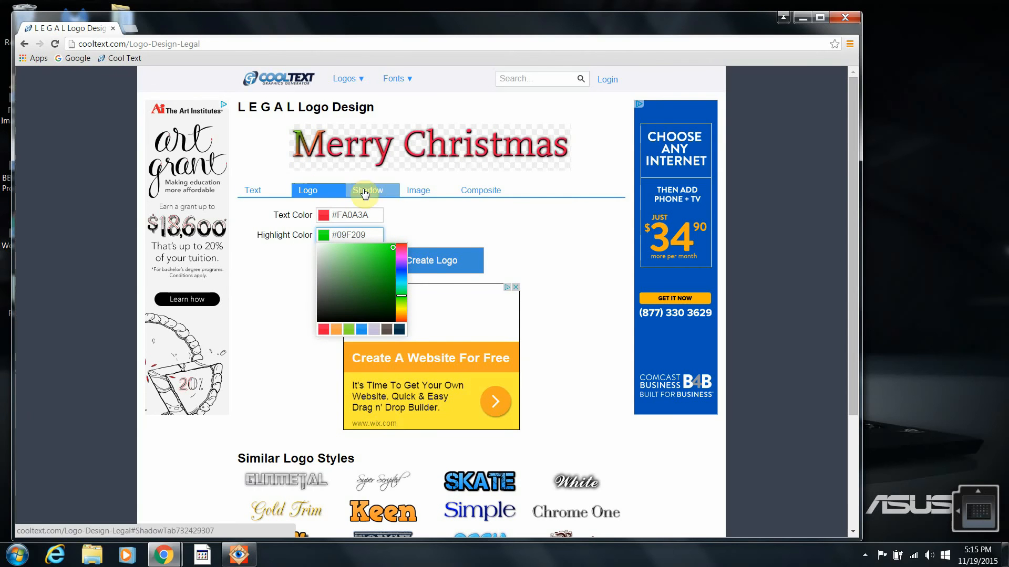
- Switch the logo font to Kingthings Calligraphica from the Elegant font category
left_click(250, 191)
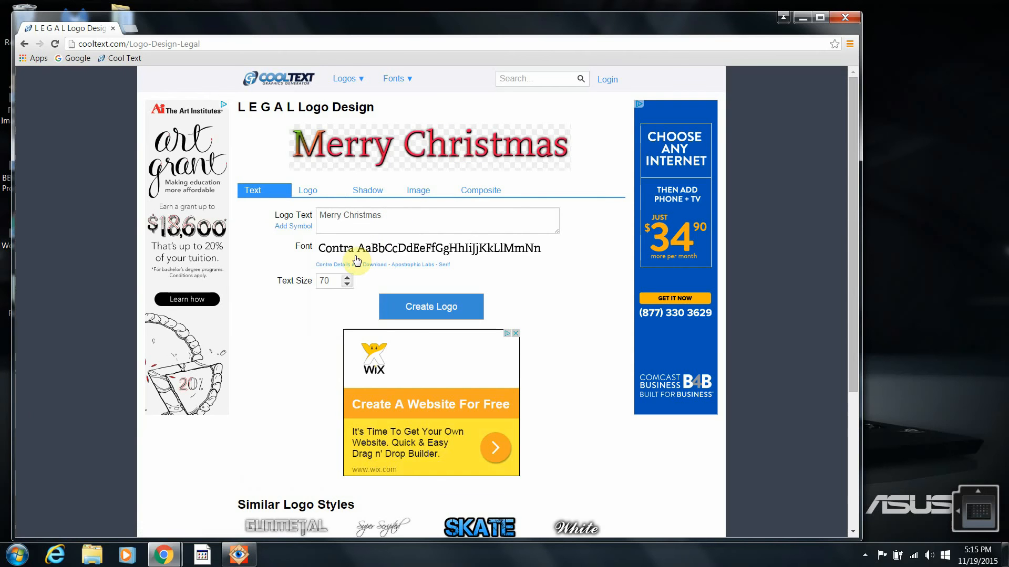
left_click(340, 249)
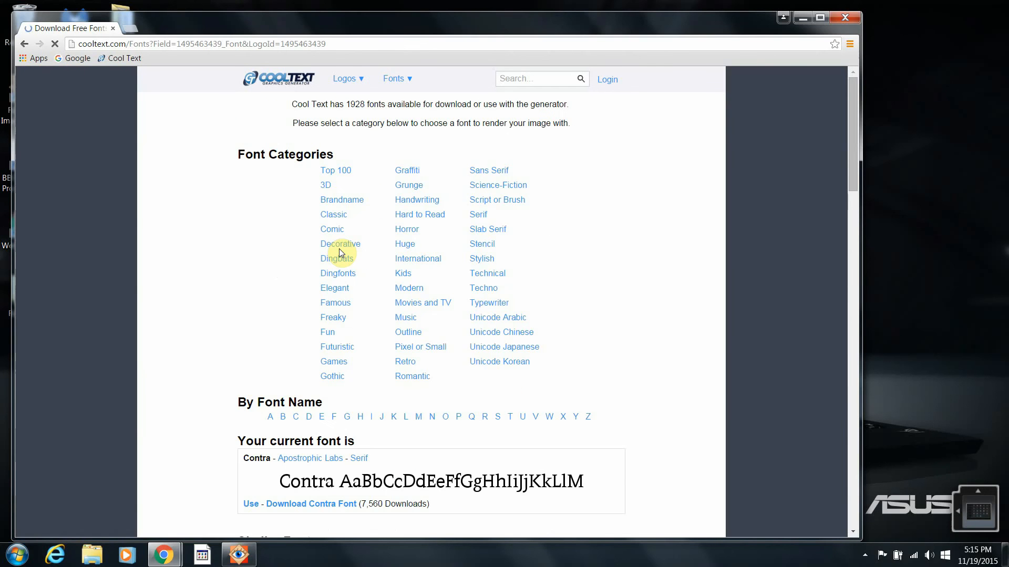
left_click(340, 292)
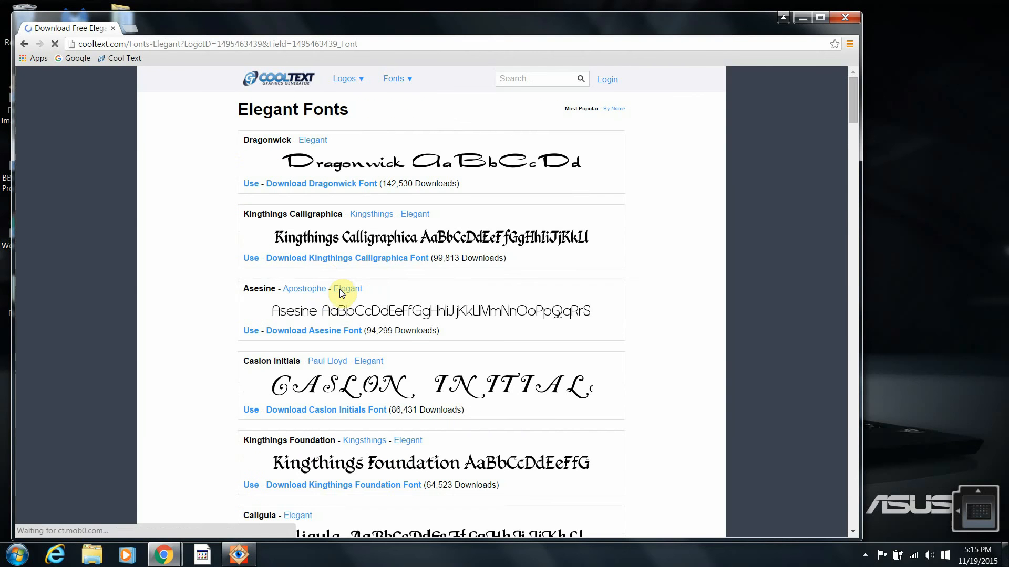
left_click(298, 242)
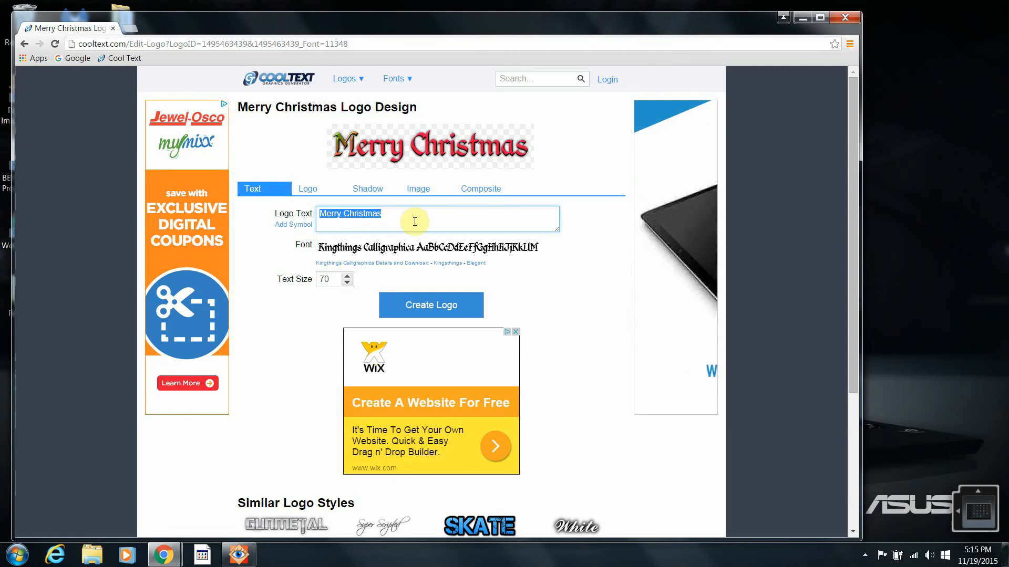
- Set the logo's text size to 350 and generate the Merry Christmas logo
left_click(338, 279)
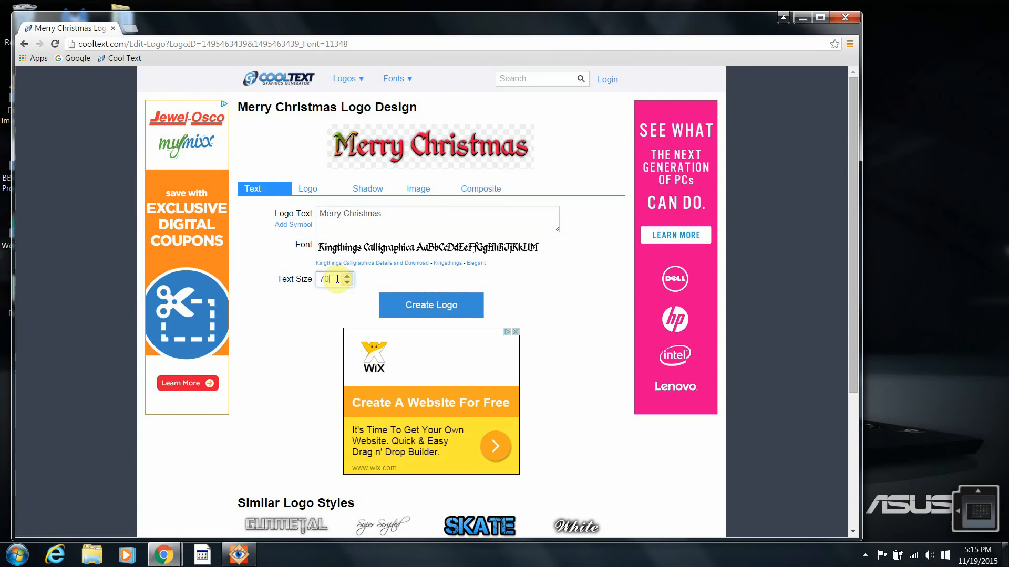
left_click_drag(338, 279, 316, 279)
type("350")
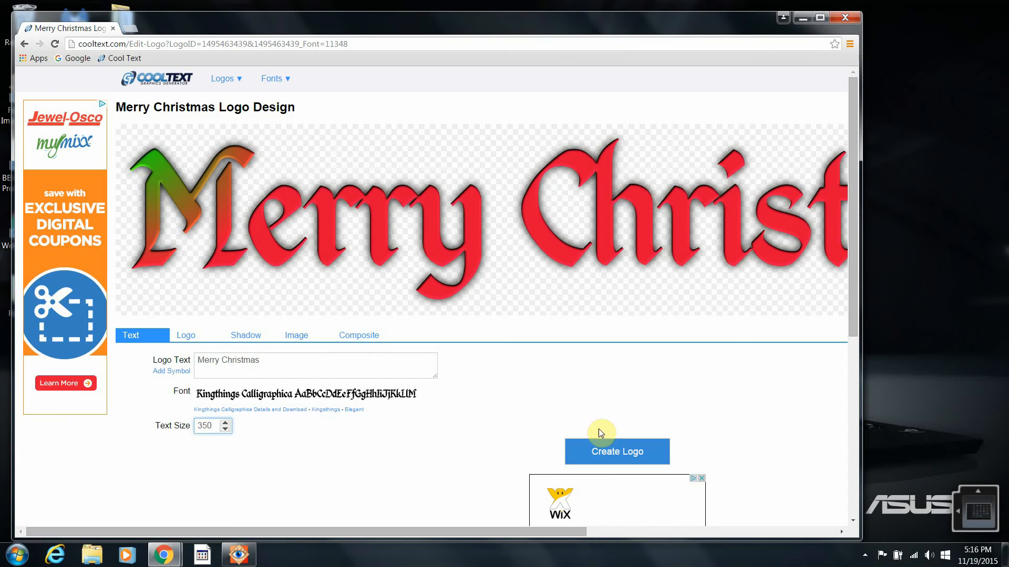
left_click(608, 456)
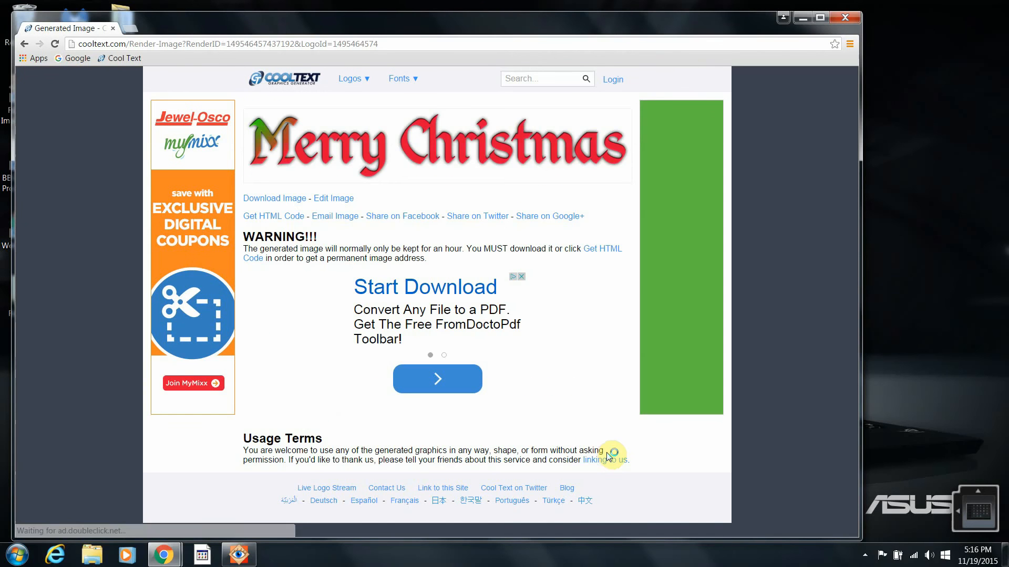
- Download the generated Merry Christmas image and check the saved file in its folder
left_click(268, 204)
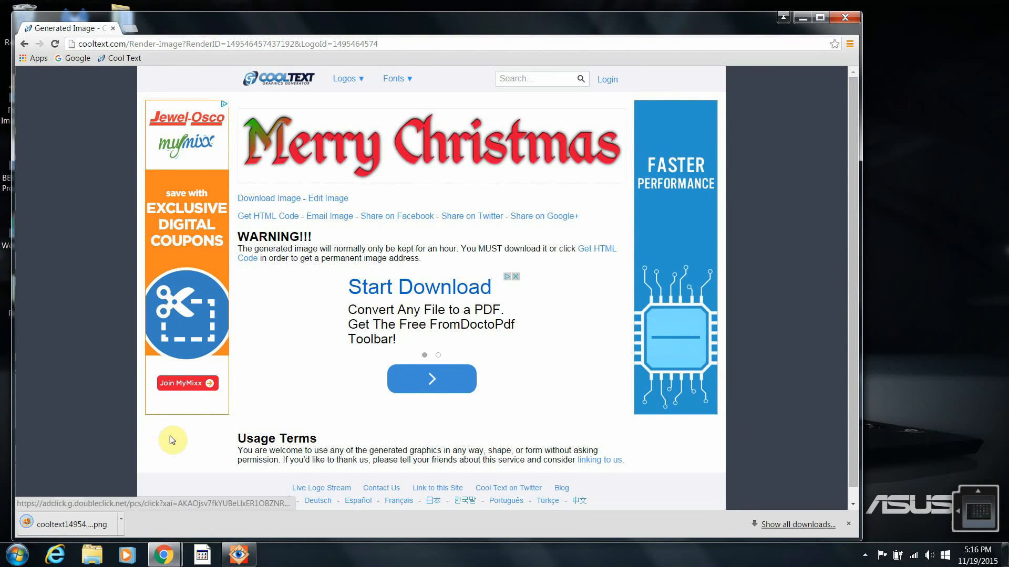
left_click(121, 521)
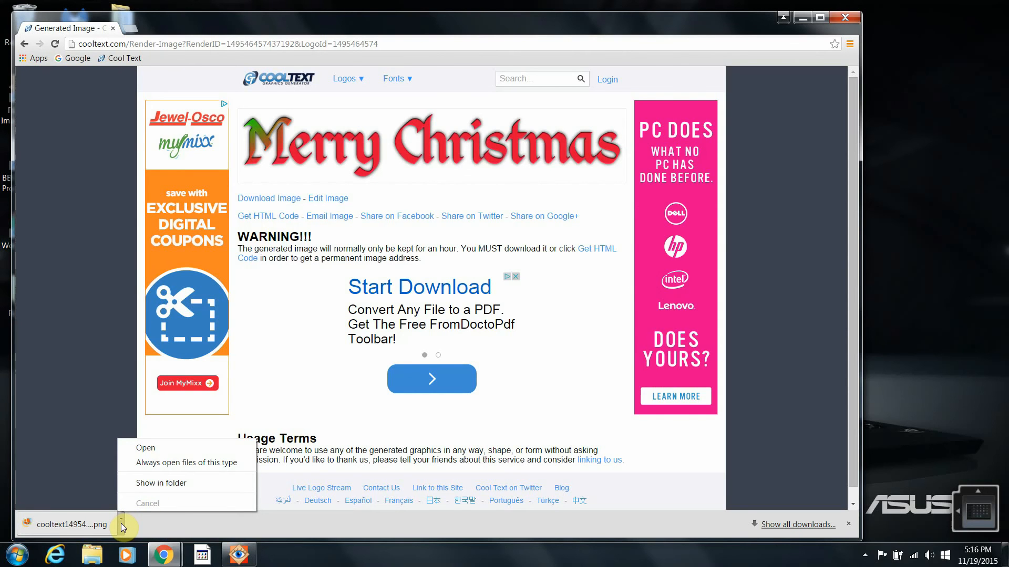
left_click(145, 481)
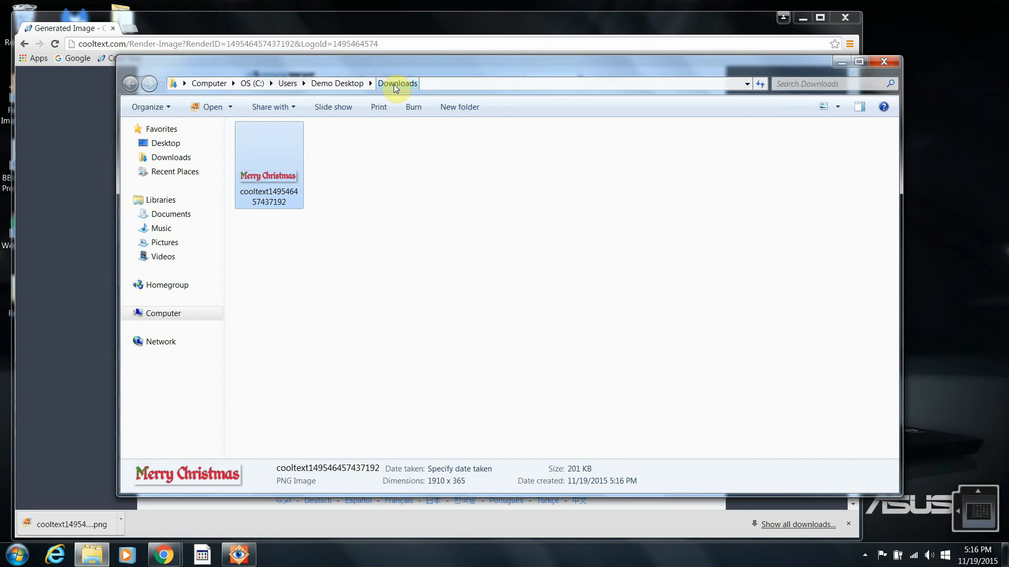
left_click(886, 61)
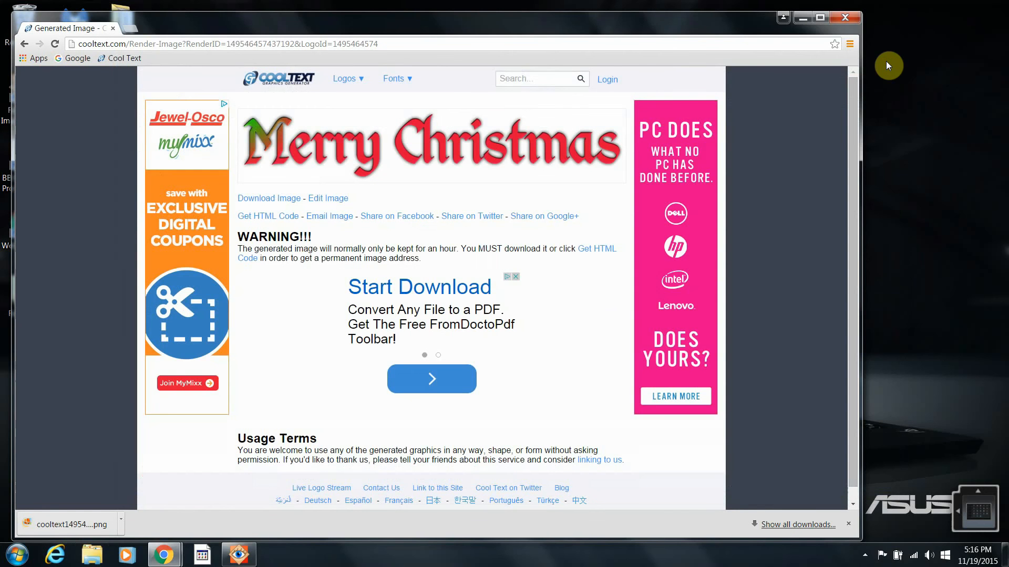
- Close the browser, switch to FastStone Image Viewer, and open Hawaii.jpg in the Draw Board
left_click(852, 19)
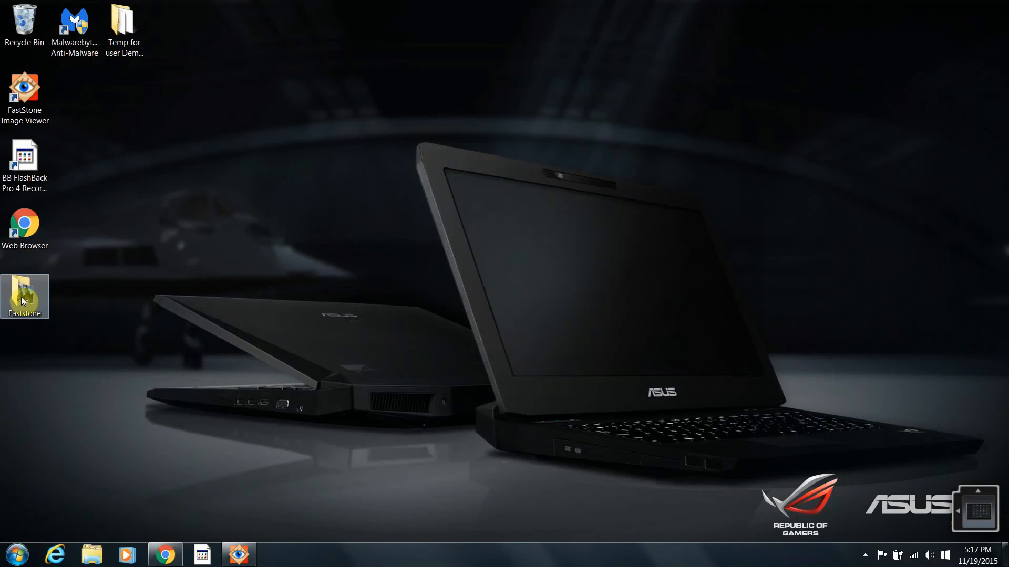
double_click(16, 103)
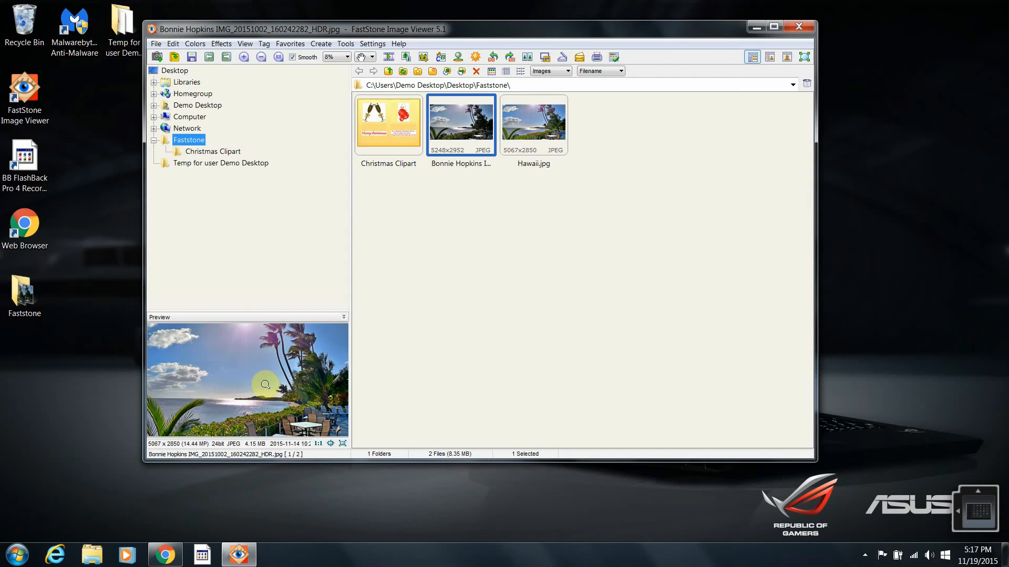
double_click(532, 129)
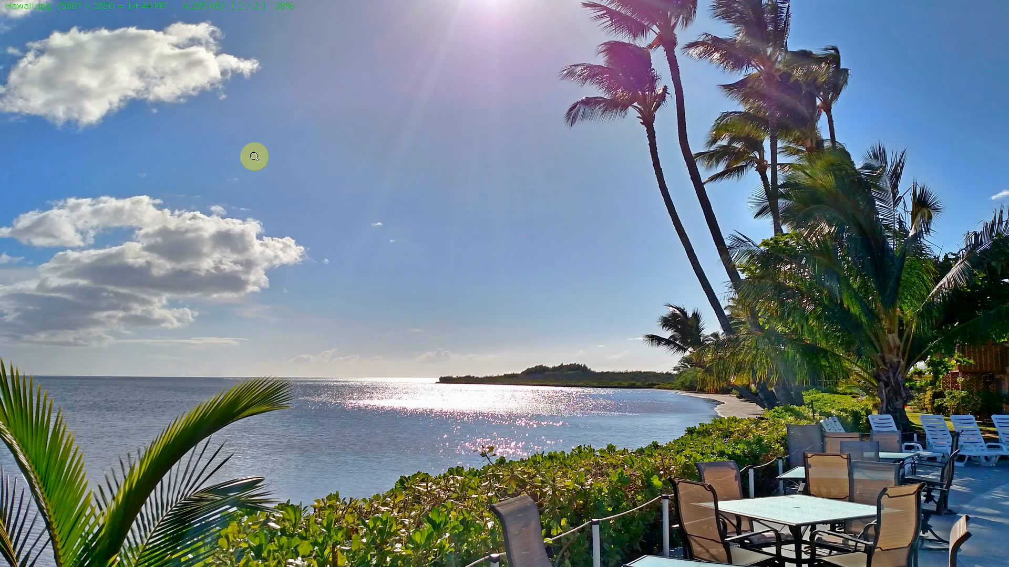
mouse_move(2, 253)
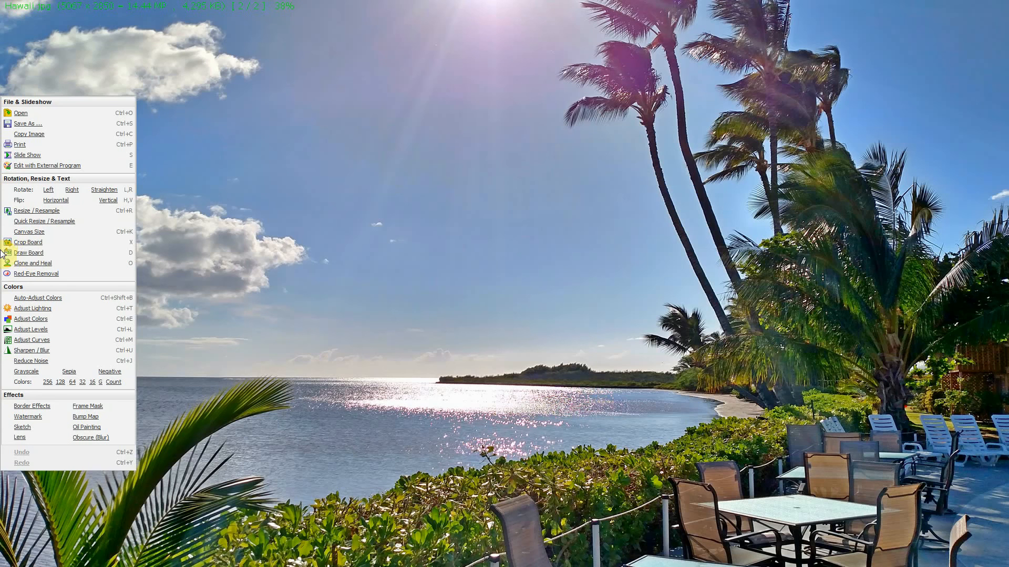
left_click(30, 252)
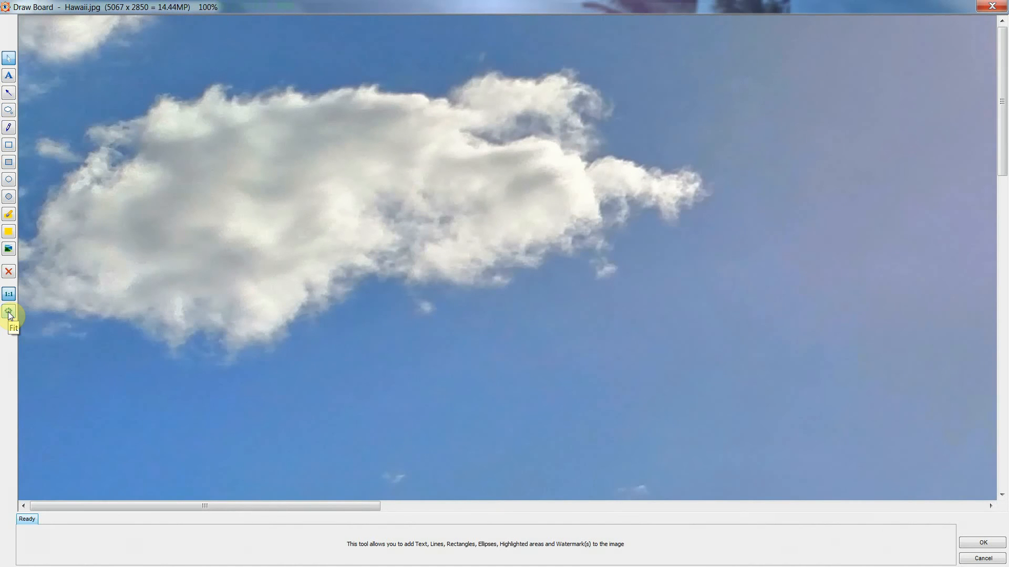
left_click(9, 313)
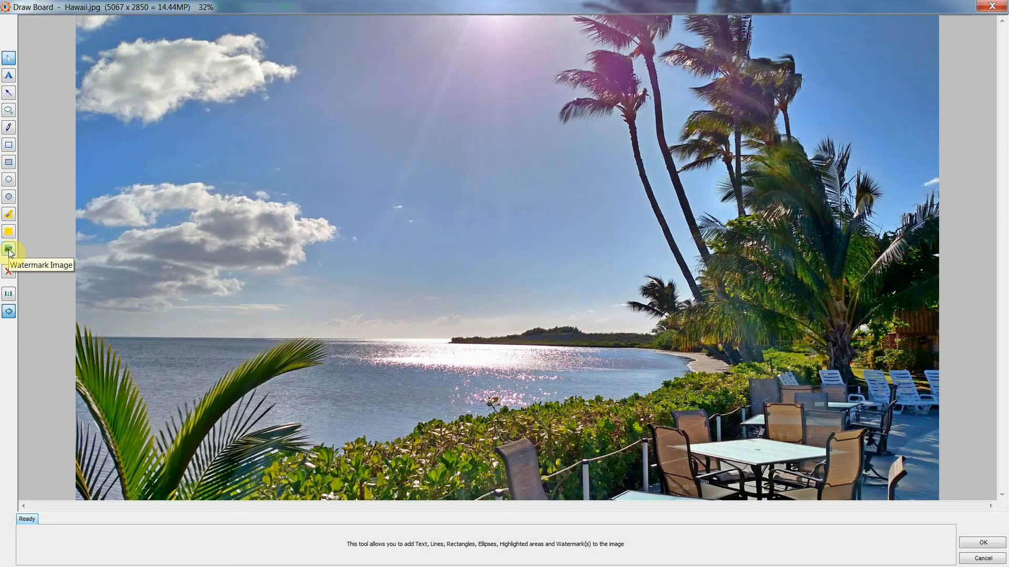
left_click(9, 250)
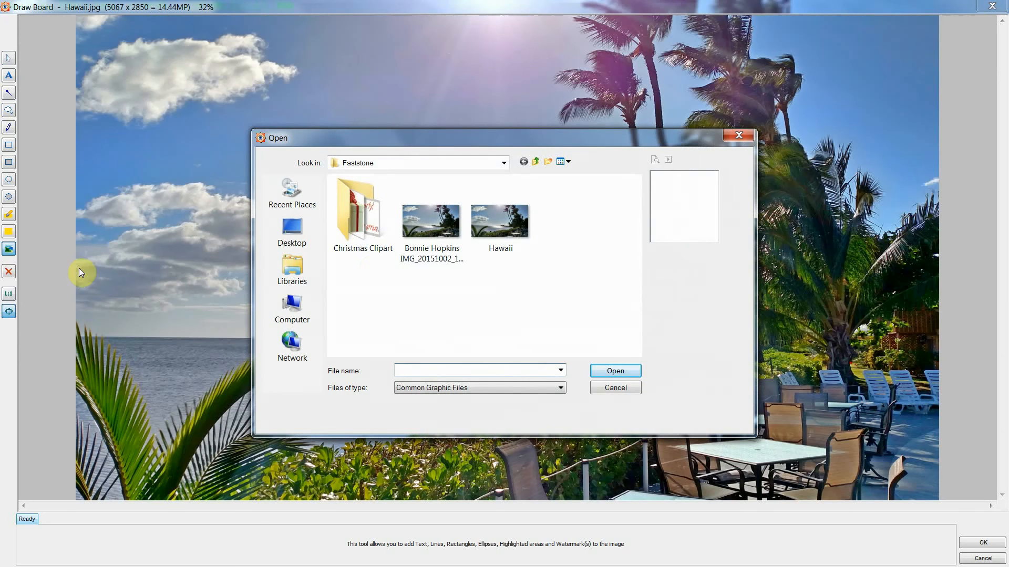
double_click(360, 219)
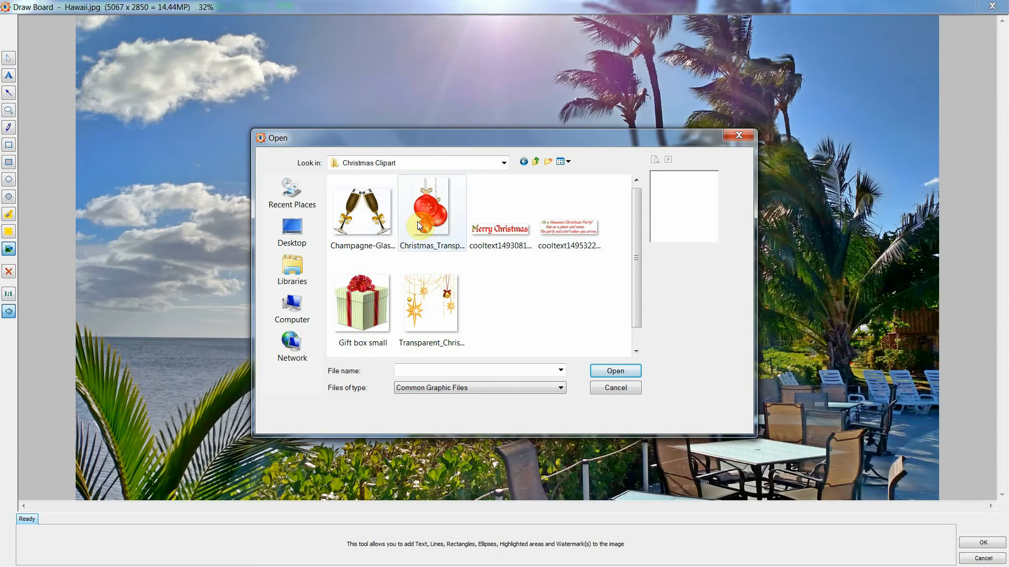
left_click(506, 229)
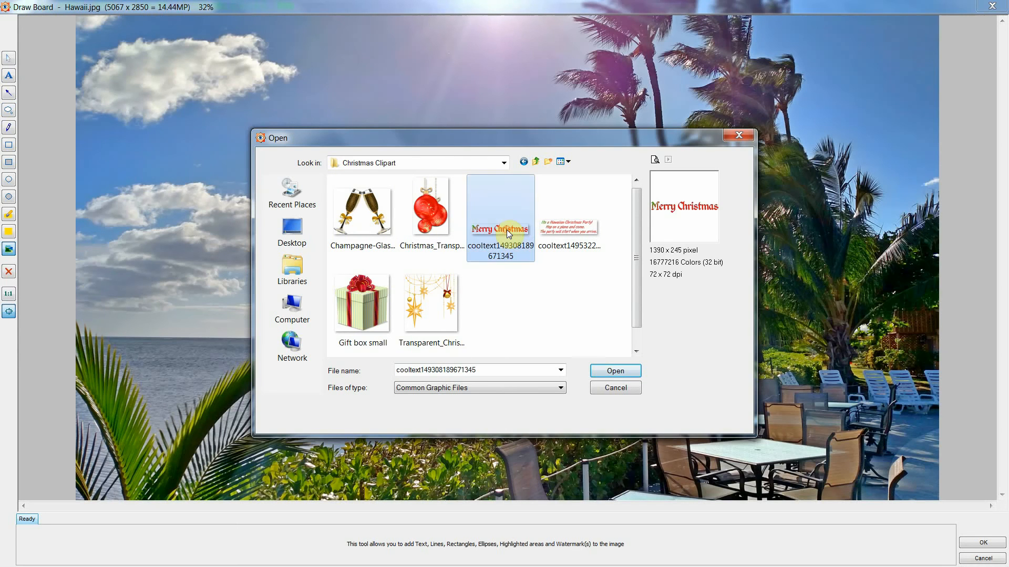
left_click(617, 372)
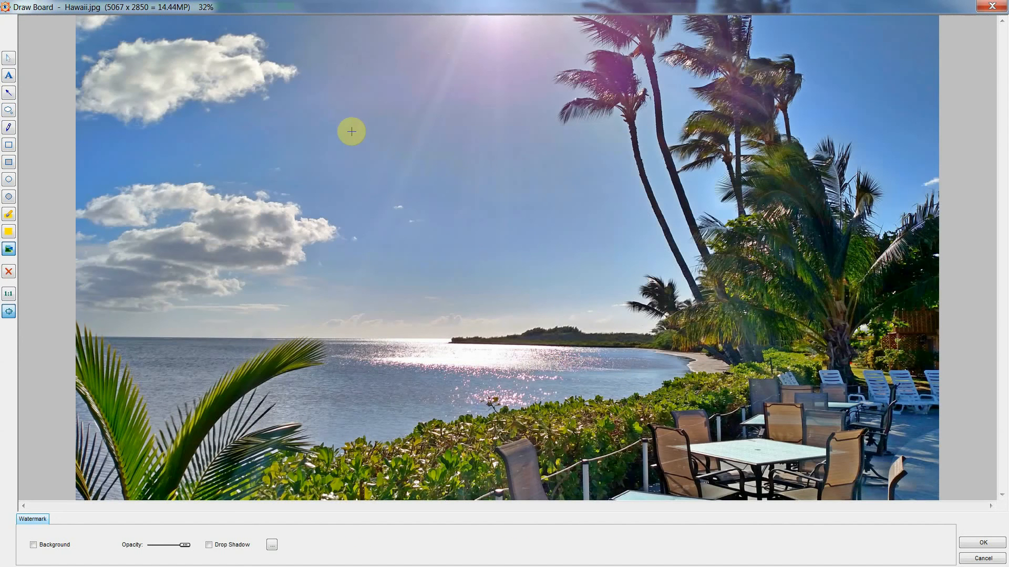
left_click(209, 121)
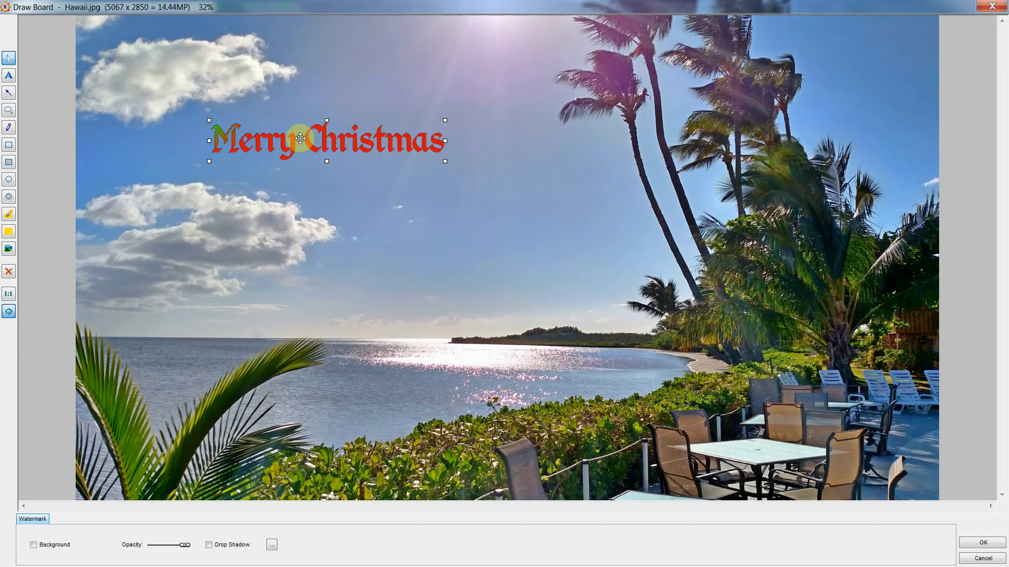
- Enlarge the Merry Christmas graphic to about half the photo's width and position it between the two clouds, extending across the sky
left_click_drag(300, 138, 305, 135)
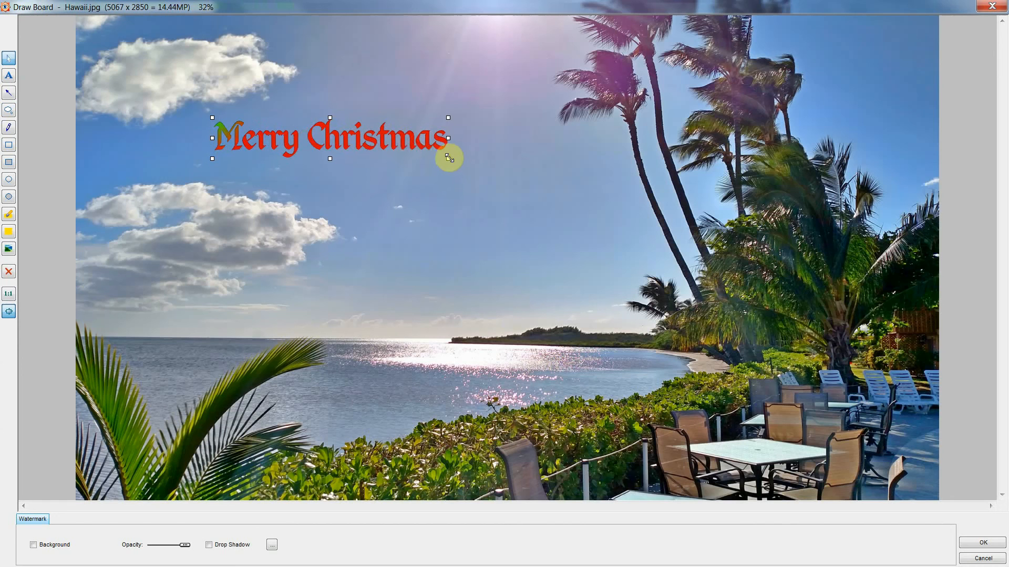
left_click_drag(448, 158, 628, 220)
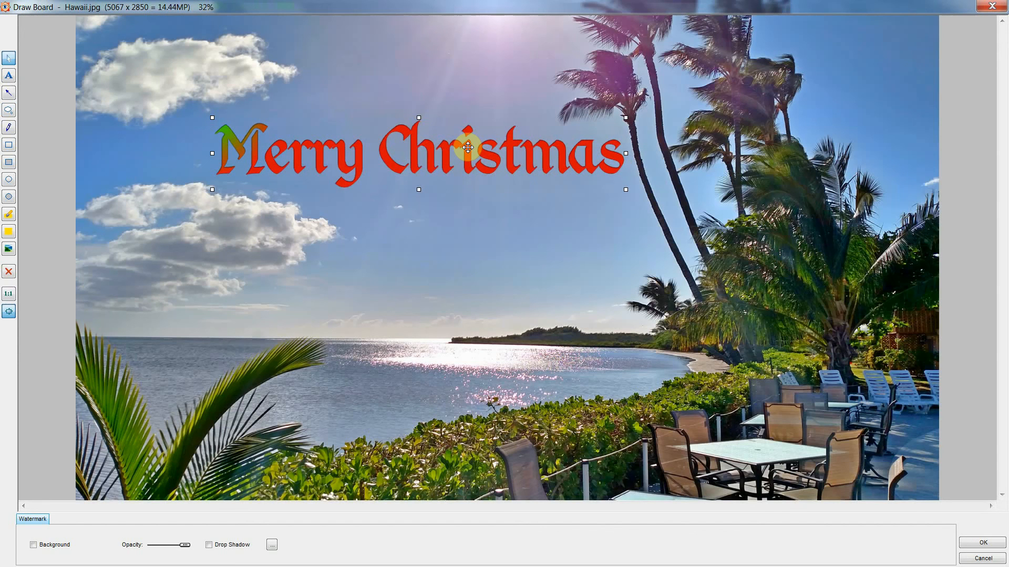
left_click_drag(462, 147, 374, 146)
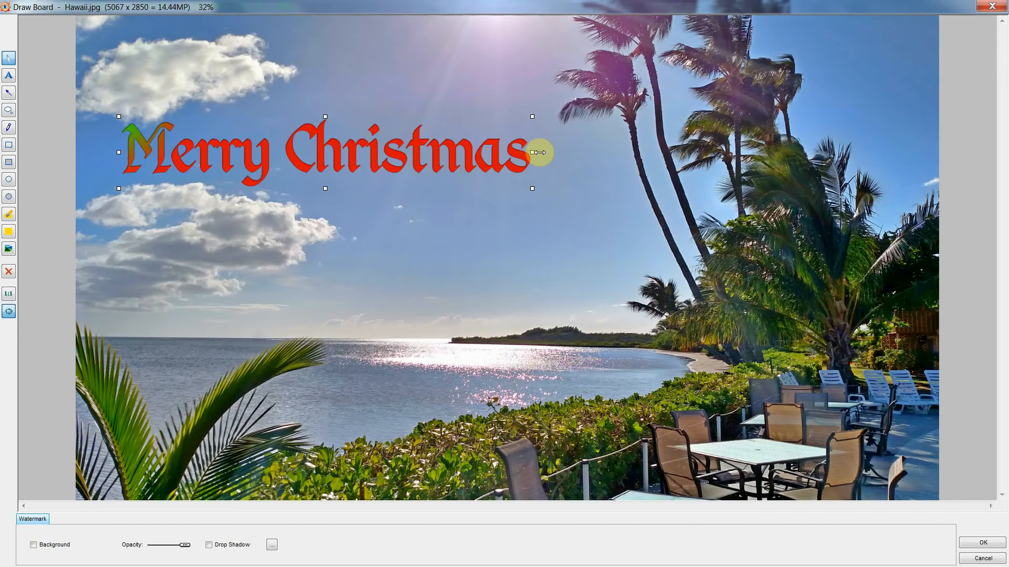
left_click(583, 154)
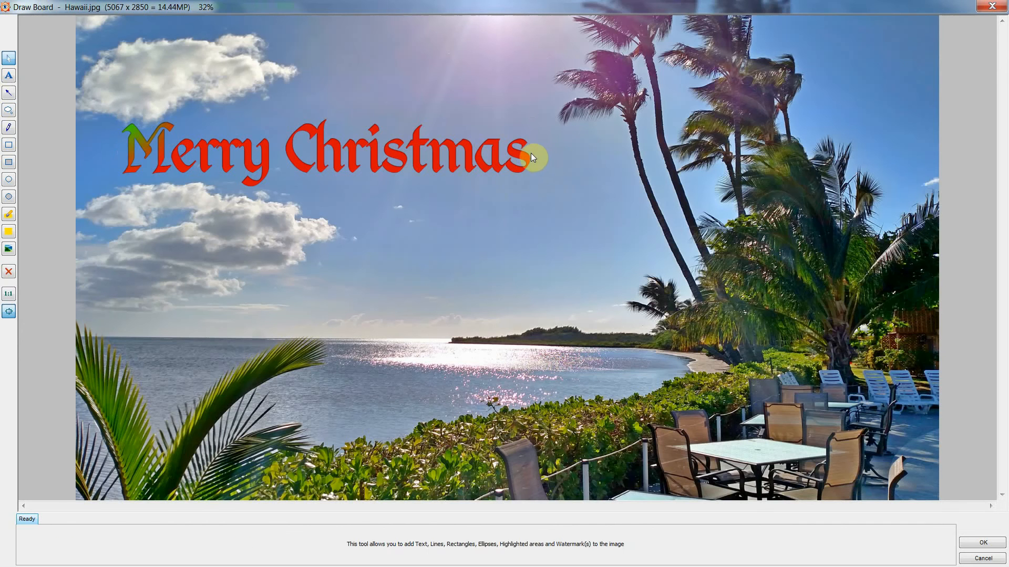
left_click(530, 154)
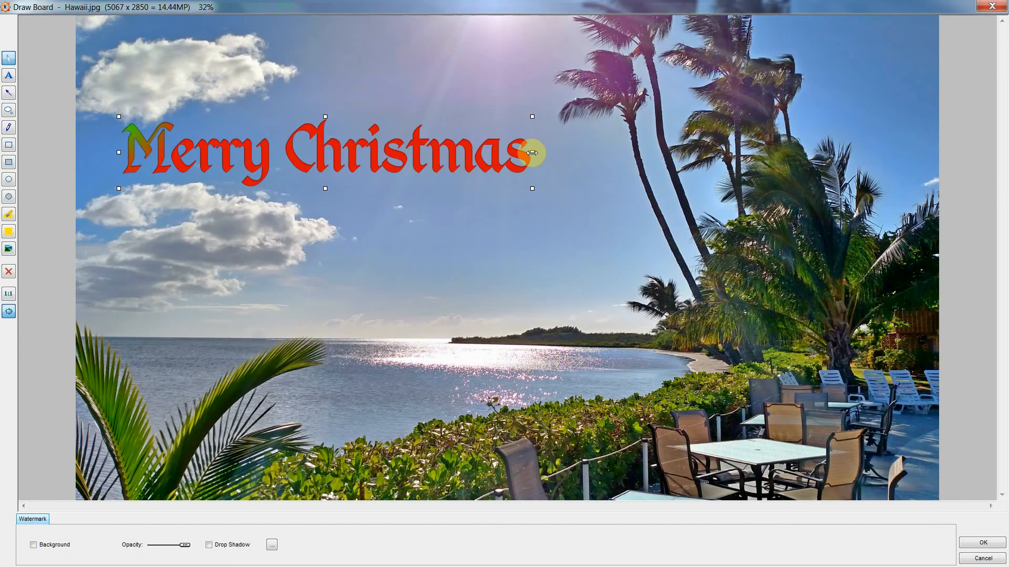
left_click_drag(532, 153, 576, 151)
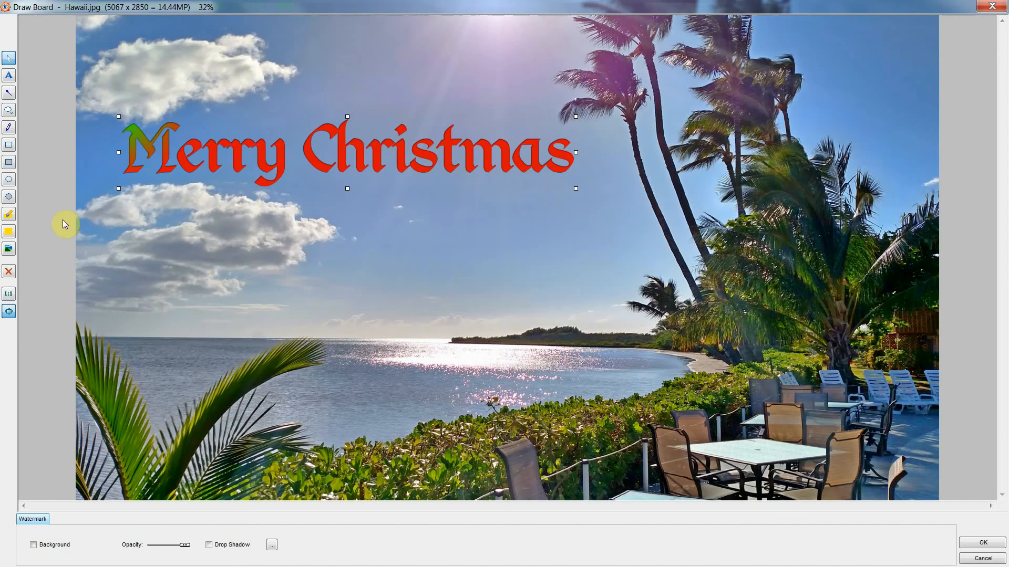
left_click(9, 250)
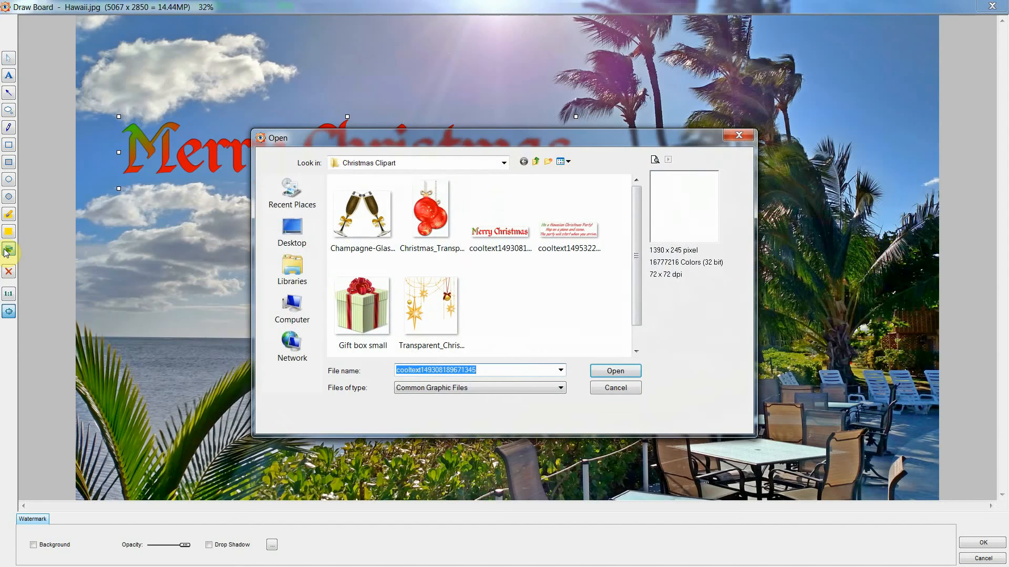
left_click(562, 231)
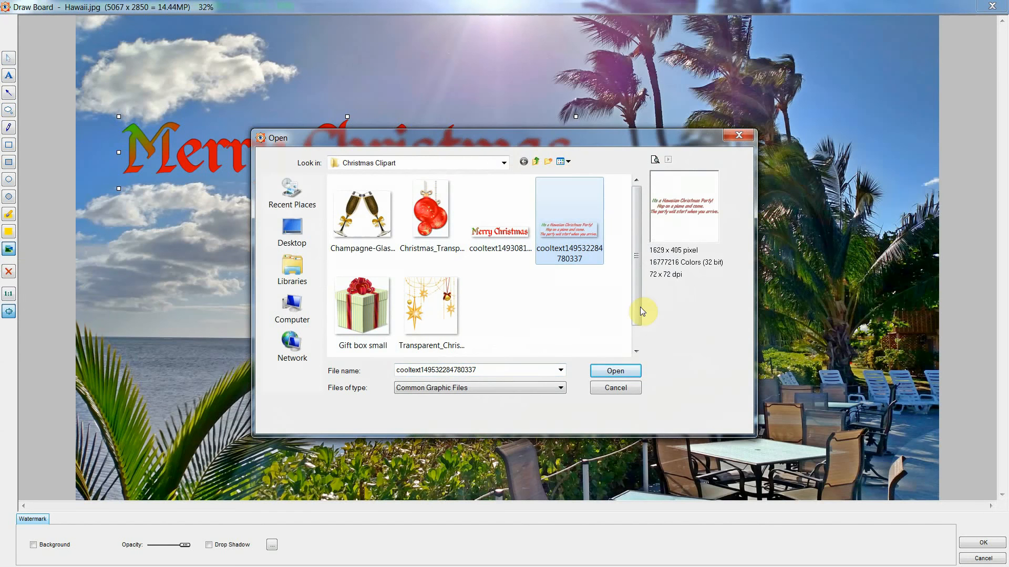
left_click(616, 372)
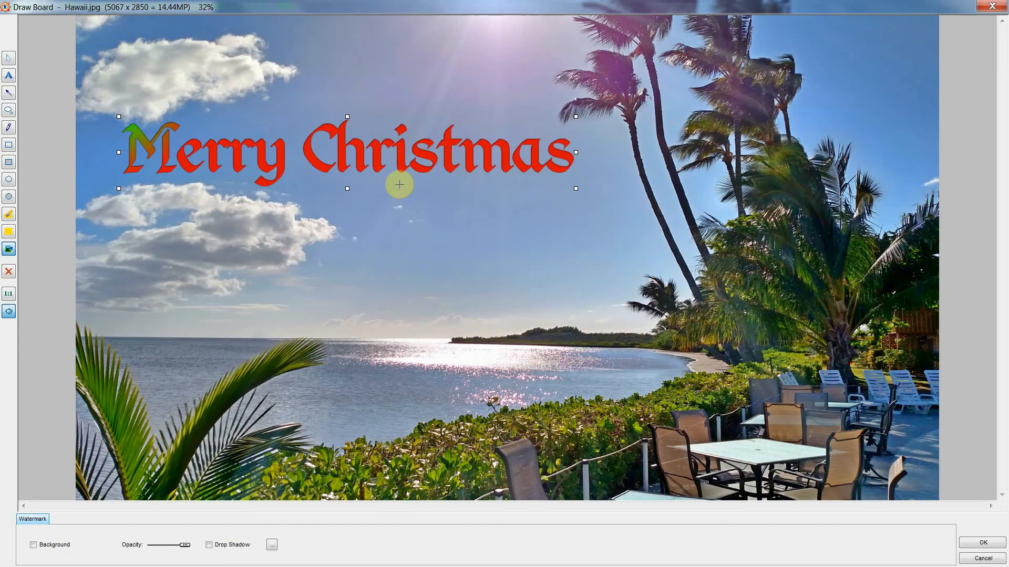
left_click(339, 213)
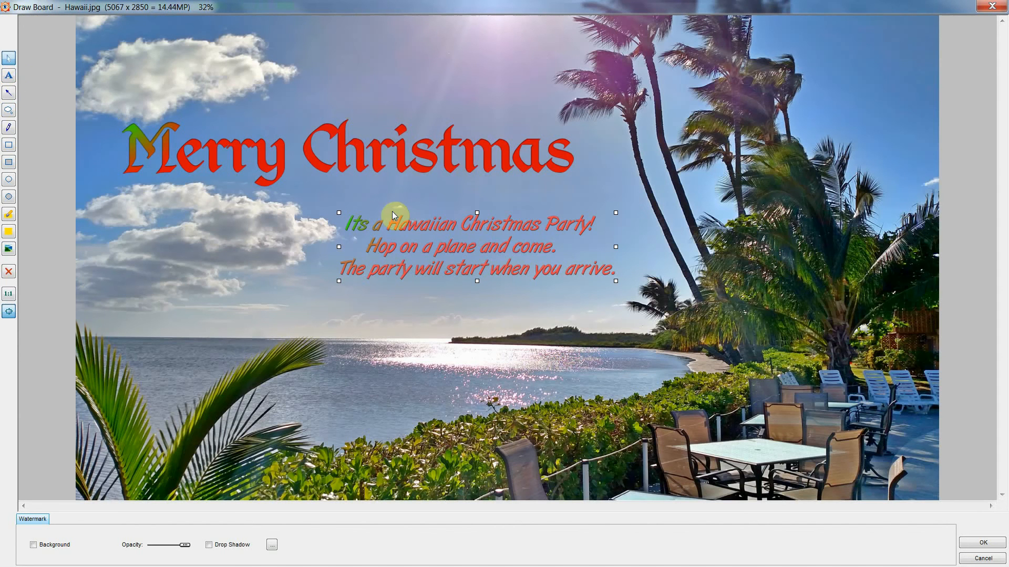
mouse_move(433, 225)
left_mouse_down()
mouse_move(450, 196)
mouse_move(450, 221)
mouse_move(440, 221)
left_mouse_up()
left_click_drag(436, 222, 434, 223)
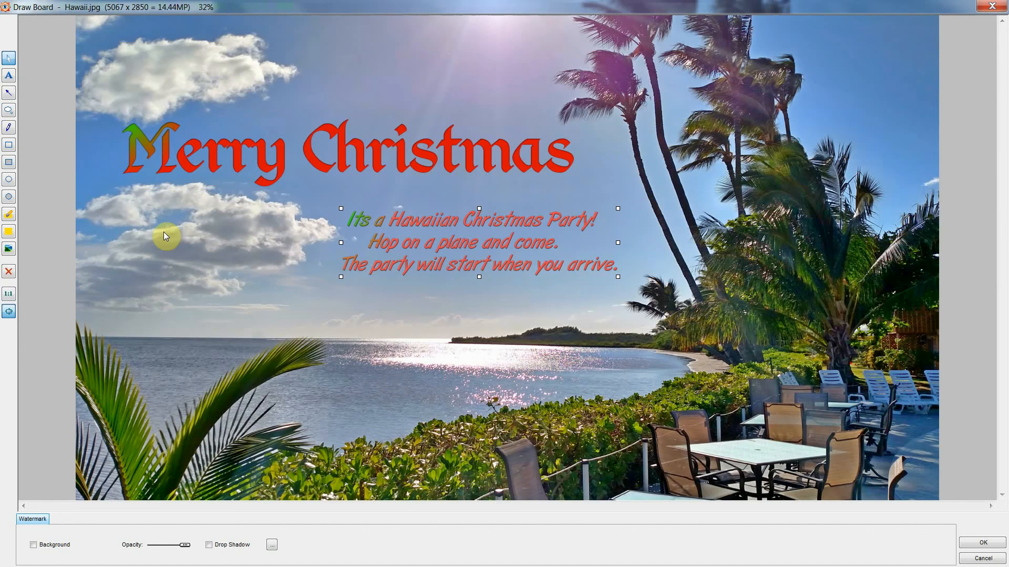
- Place Christmas_Transparent_Red_Ornaments_Clipart just after the Merry Christmas heading and shift the heading slightly left to clear the ornaments
left_click(9, 250)
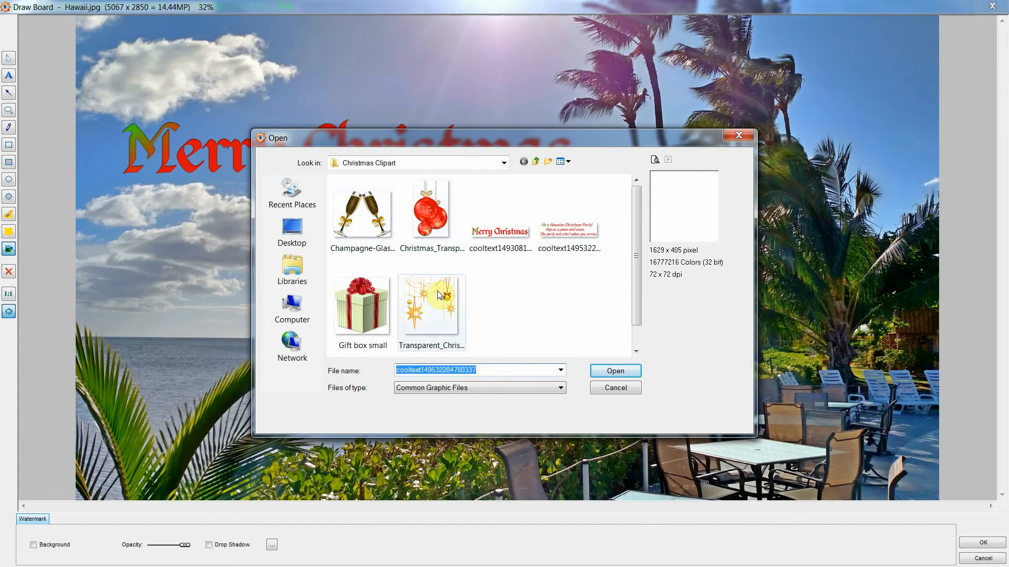
left_click(427, 211)
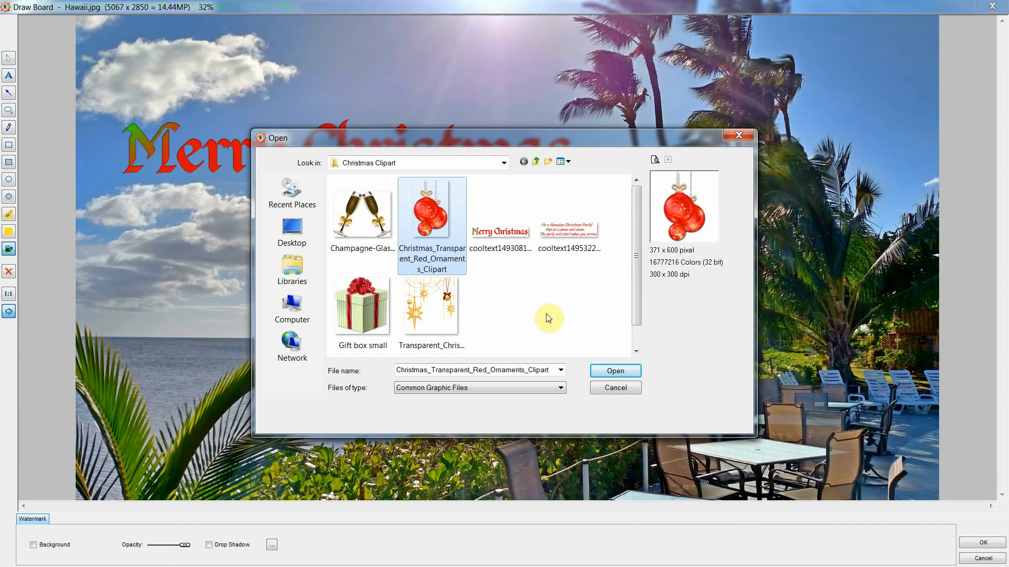
left_click(614, 371)
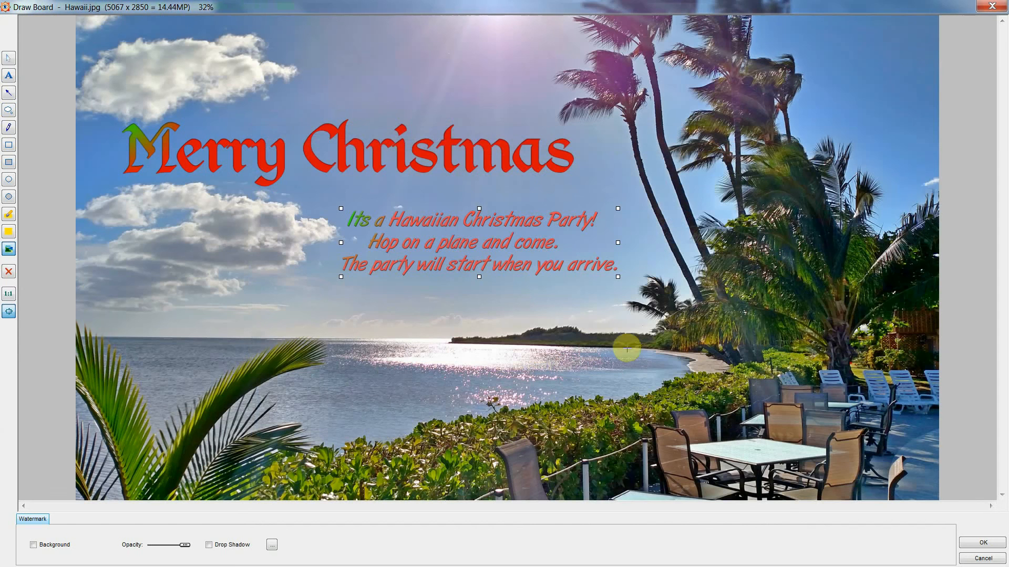
left_click(606, 138)
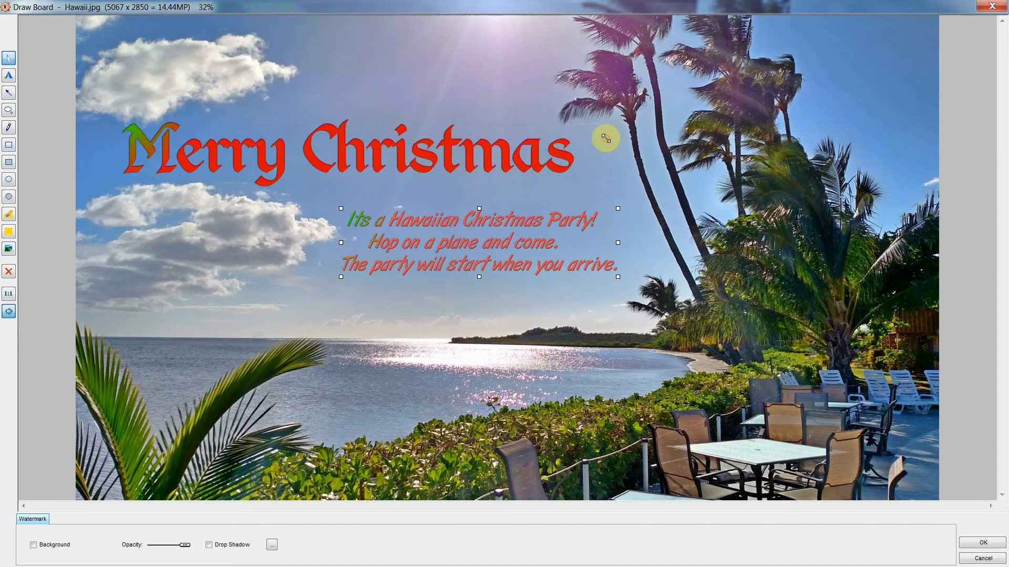
left_click_drag(637, 188, 610, 162)
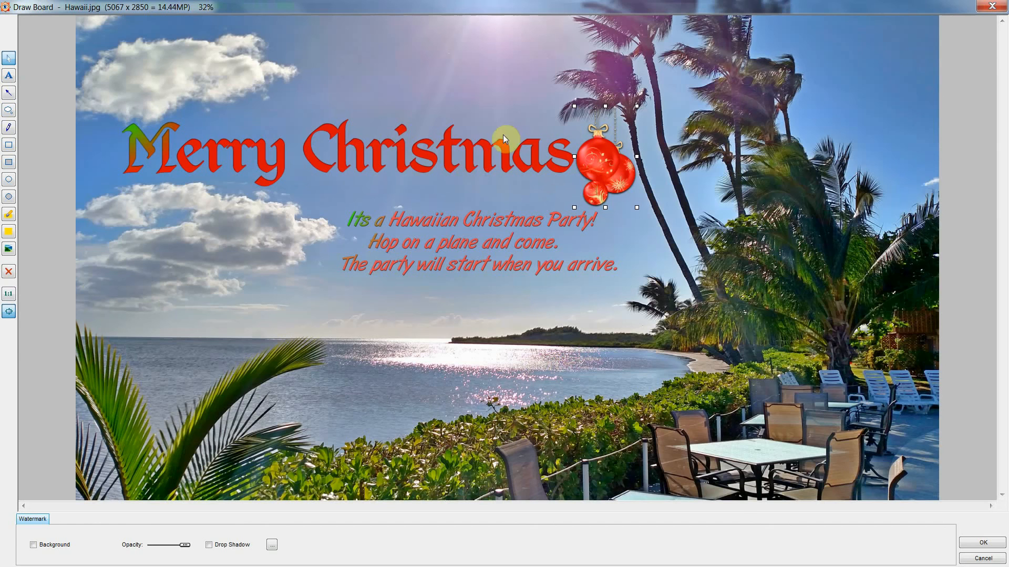
left_click(399, 152)
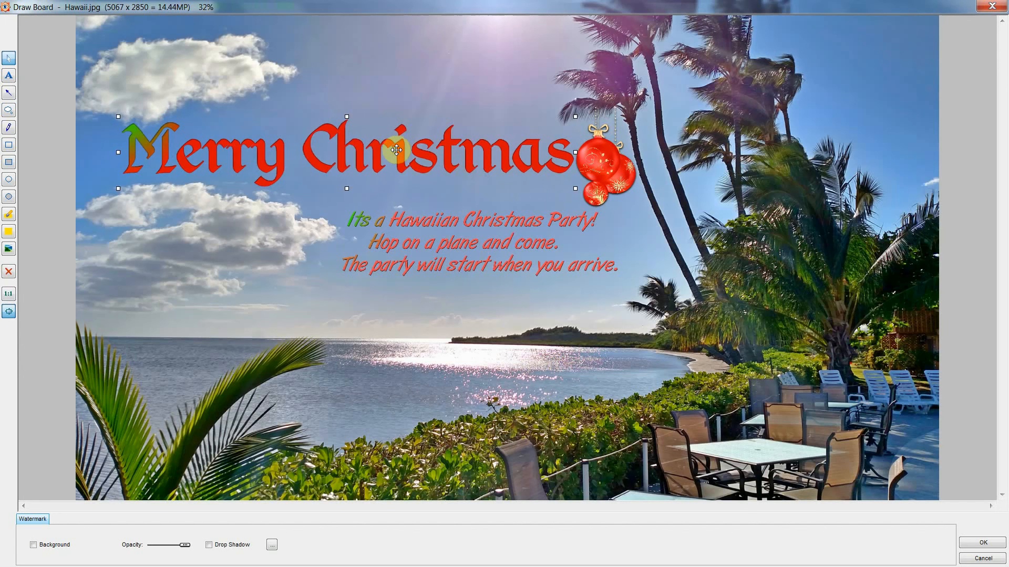
left_click_drag(400, 150, 387, 152)
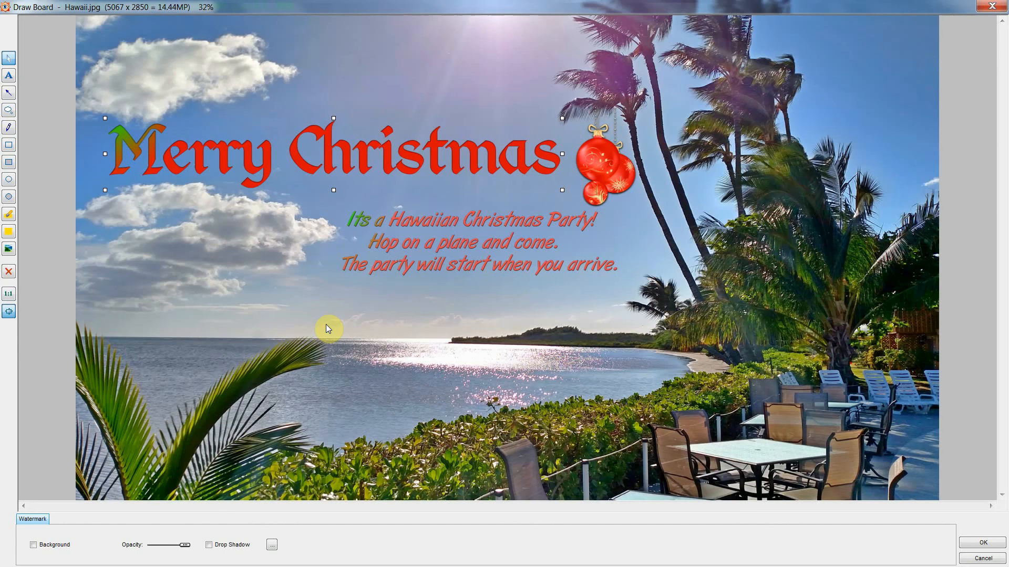
- Add the Gift box small image as a watermark and set it on the glass patio table in the foreground
left_click(16, 250)
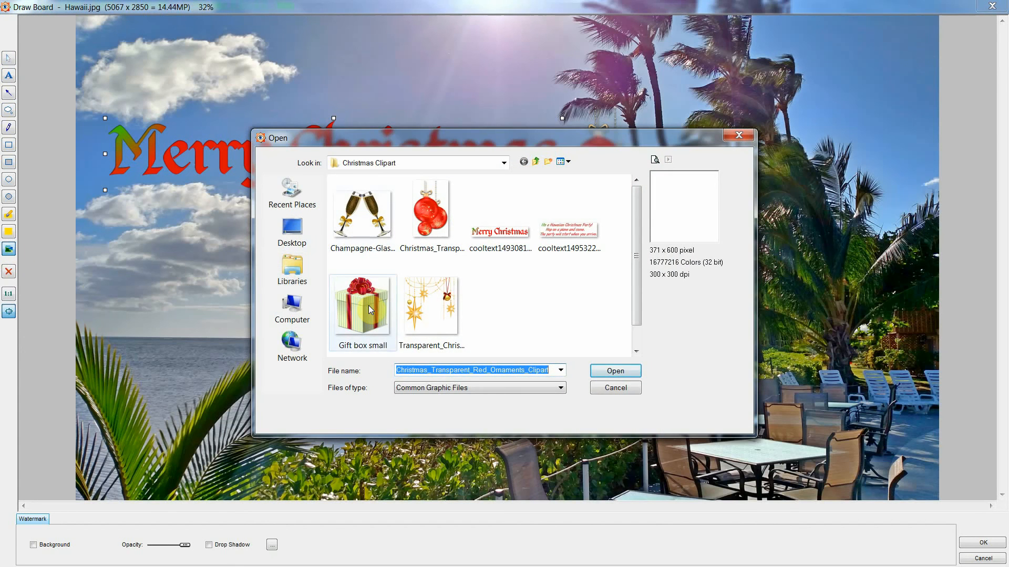
left_click(367, 305)
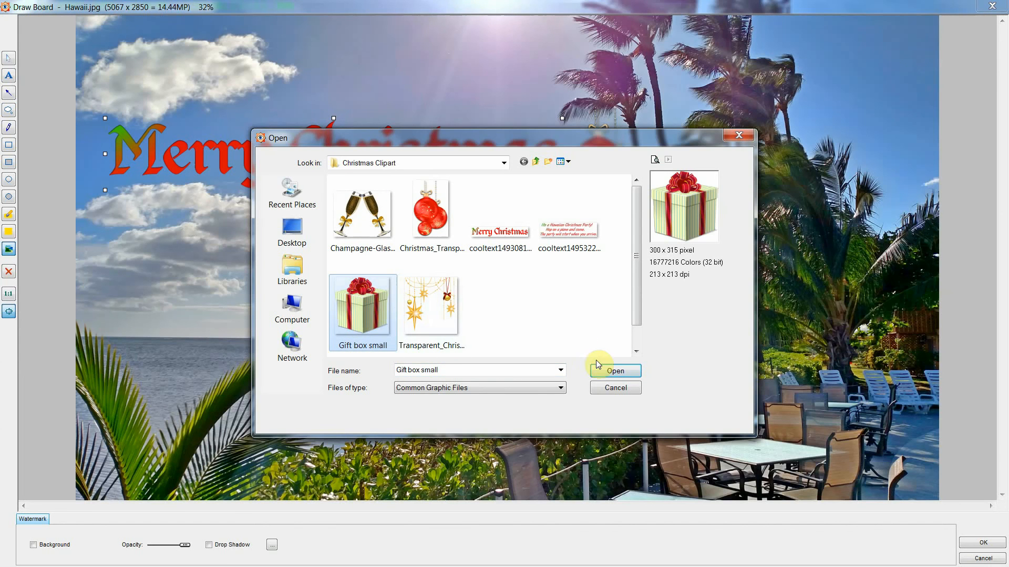
left_click(622, 373)
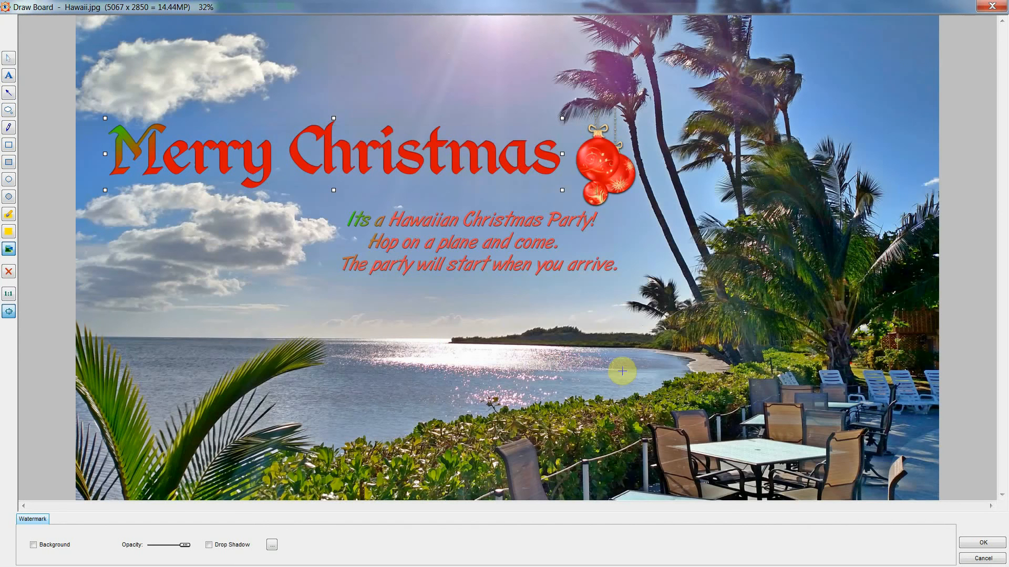
left_click(557, 330)
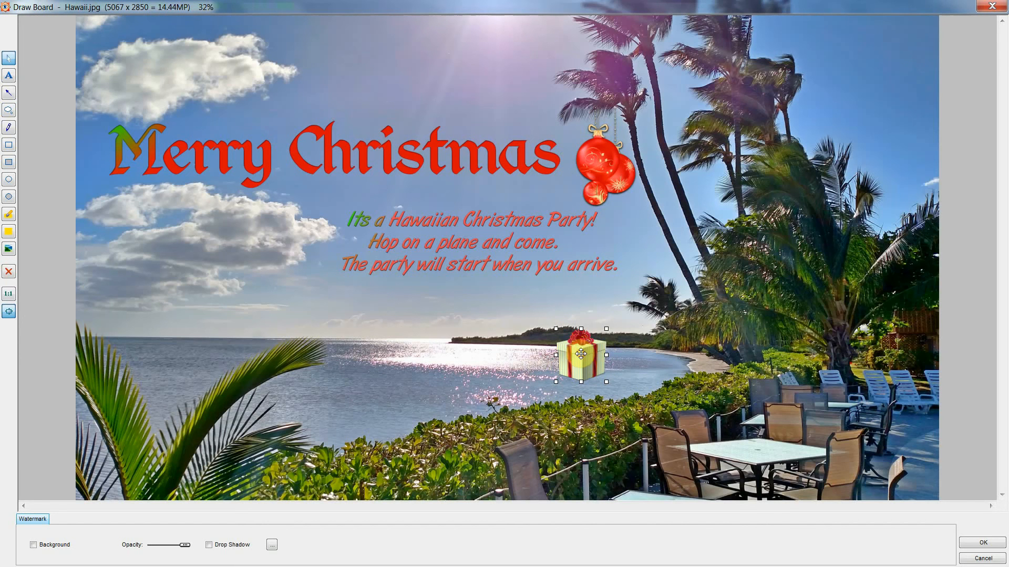
left_click_drag(581, 355, 758, 431)
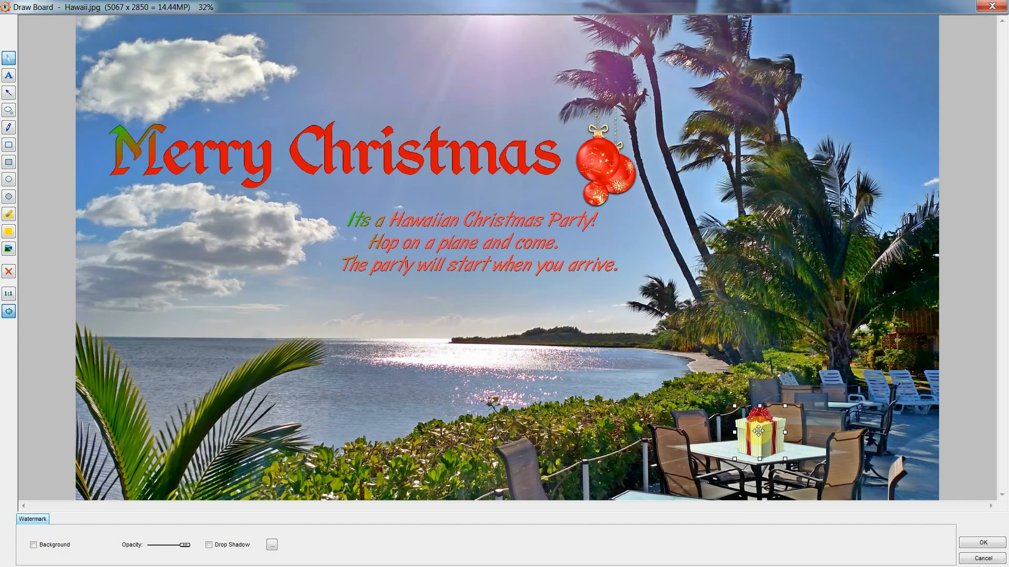
- Hang Transparent_Christmas_Gold_Stars_and_Ornament_Clipart from the photo's upper edge near the right corner and give it a drop shadow
left_click(9, 248)
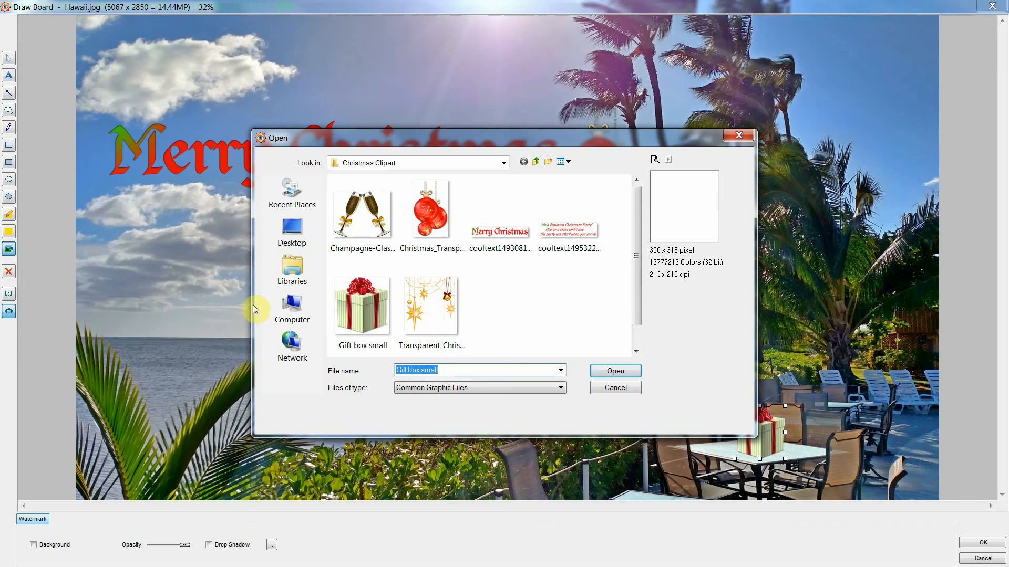
left_click(415, 307)
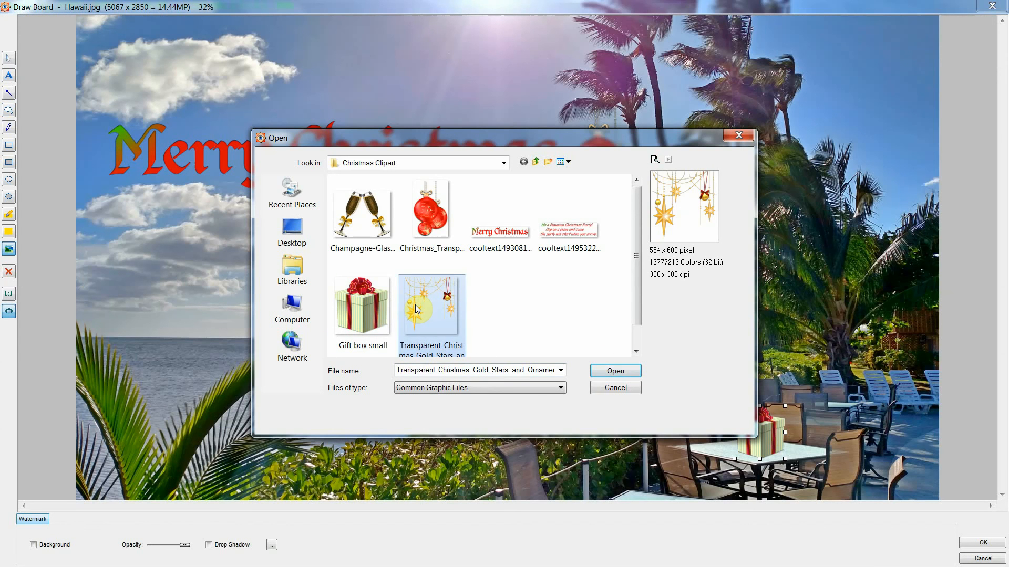
left_click(615, 371)
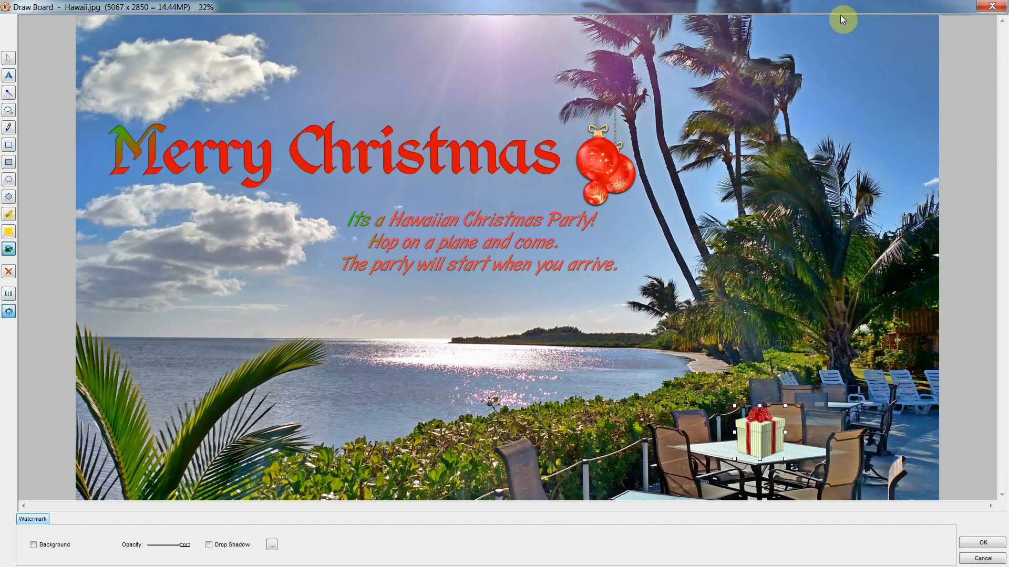
left_click(820, 18)
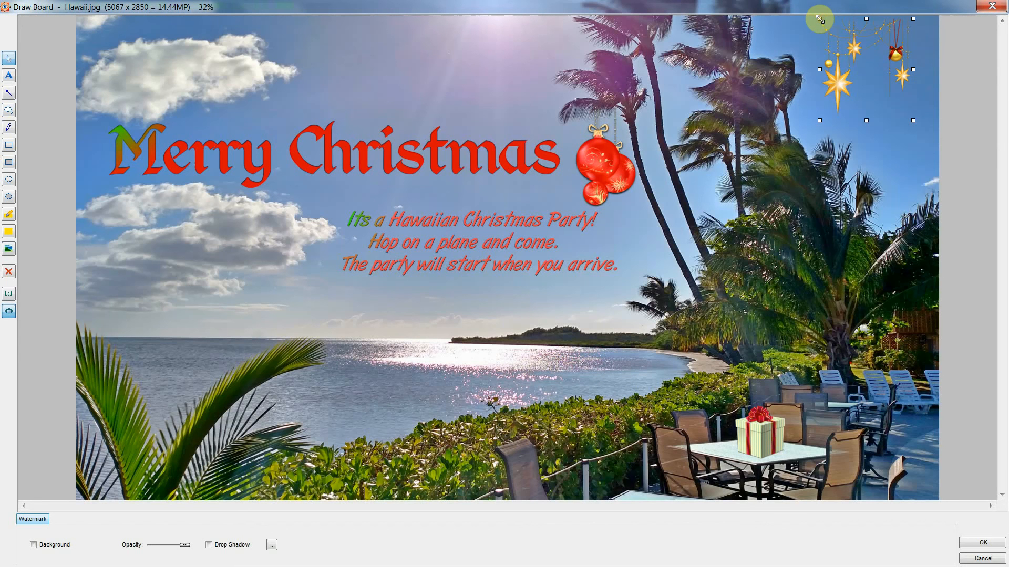
left_click_drag(855, 48, 861, 45)
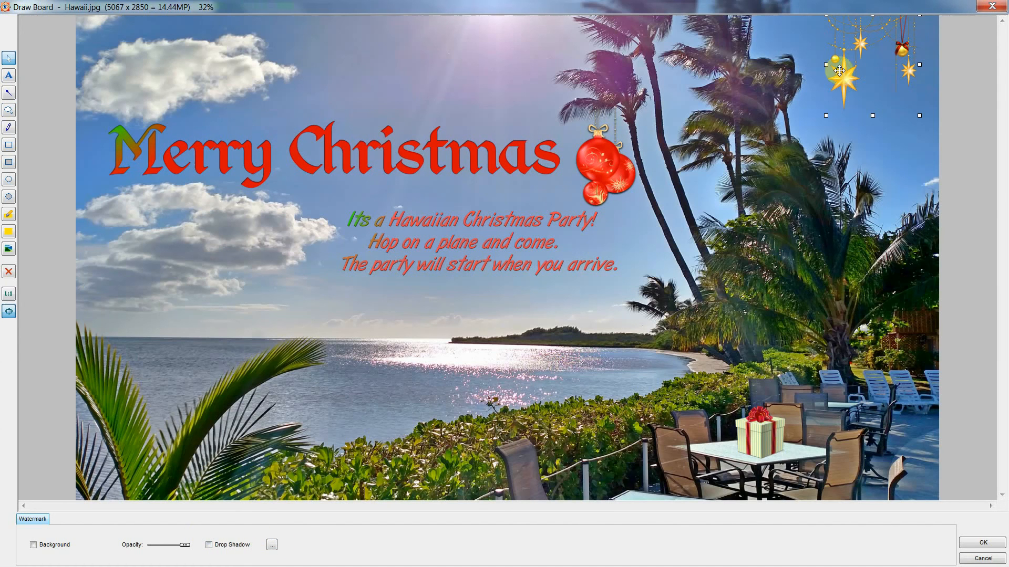
left_click(210, 547)
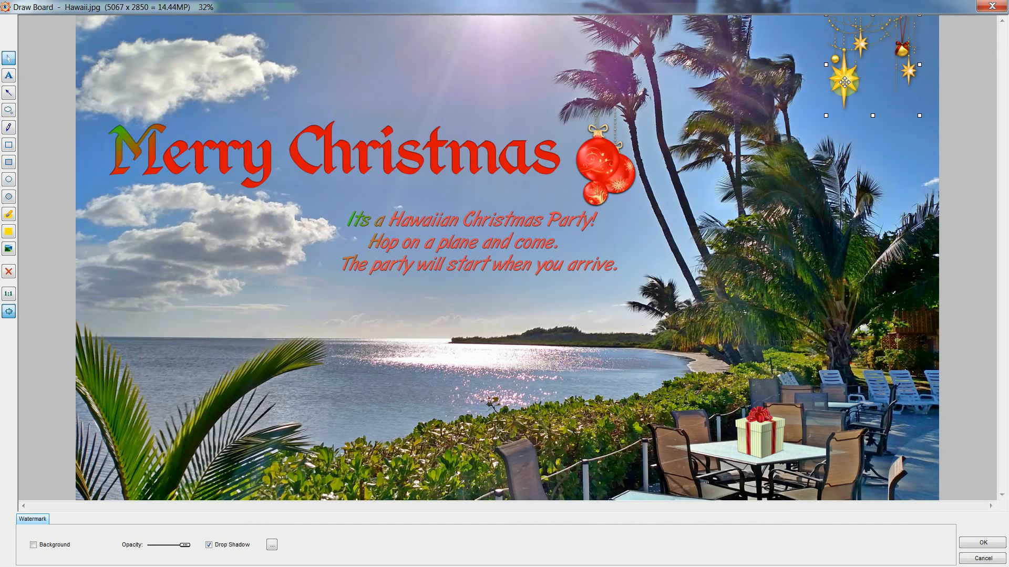
- Place an enlarged second copy of the gold stars clipart in the photo's upper-left corner and apply the Draw Board additions
left_click(8, 250)
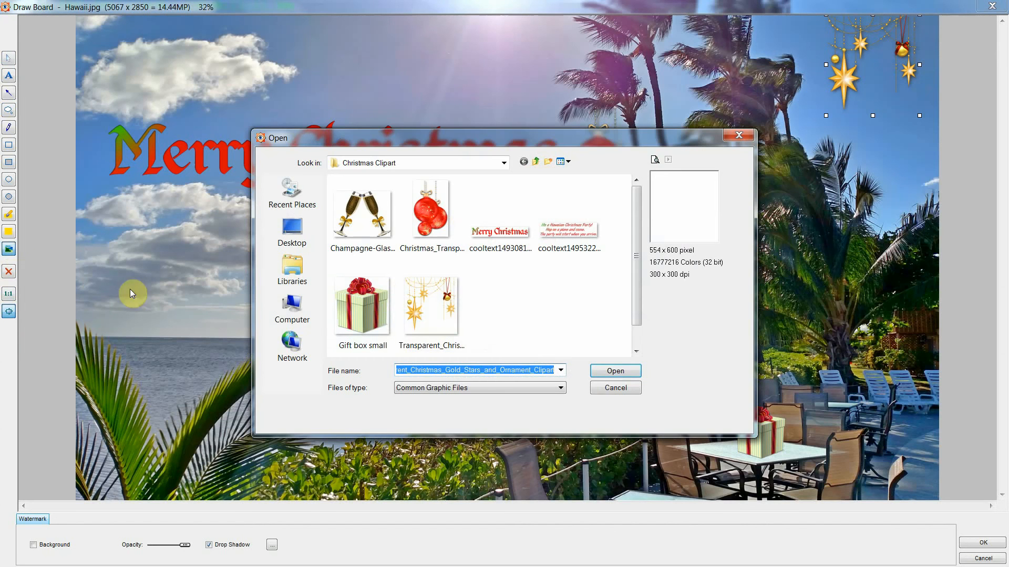
left_click(421, 297)
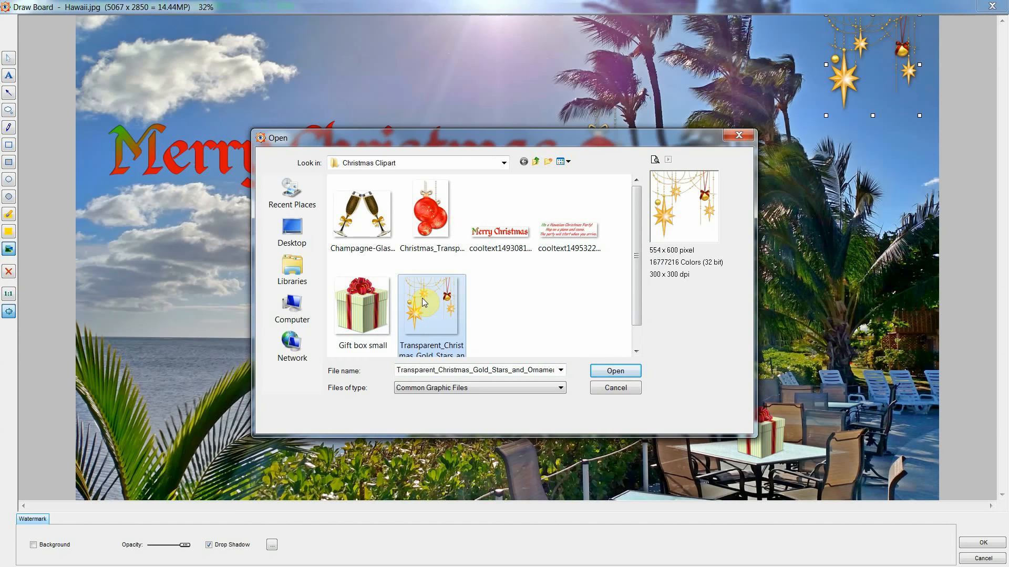
left_click(615, 371)
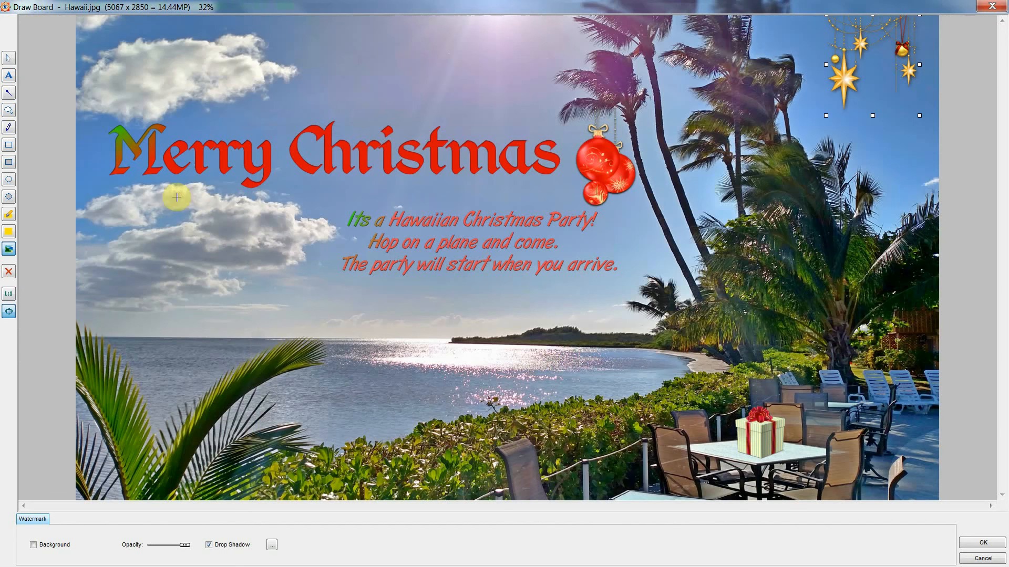
left_click(103, 34)
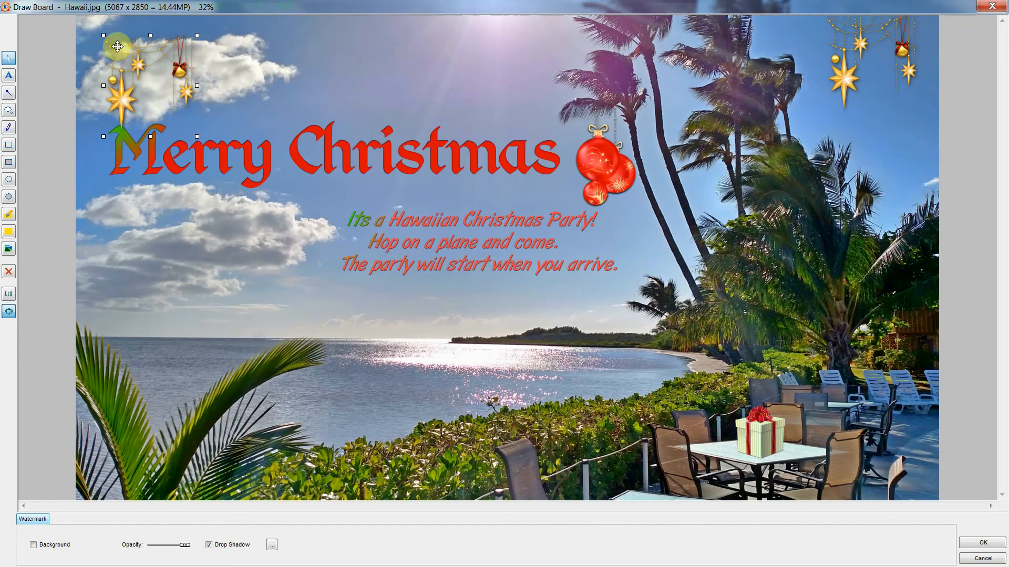
left_click_drag(126, 94, 99, 73)
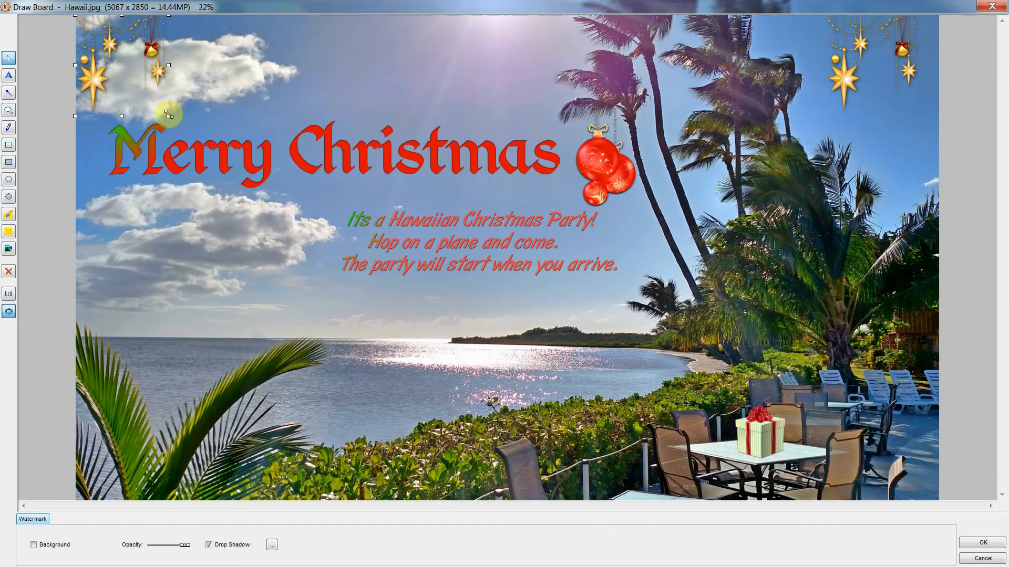
left_click_drag(169, 116, 198, 140)
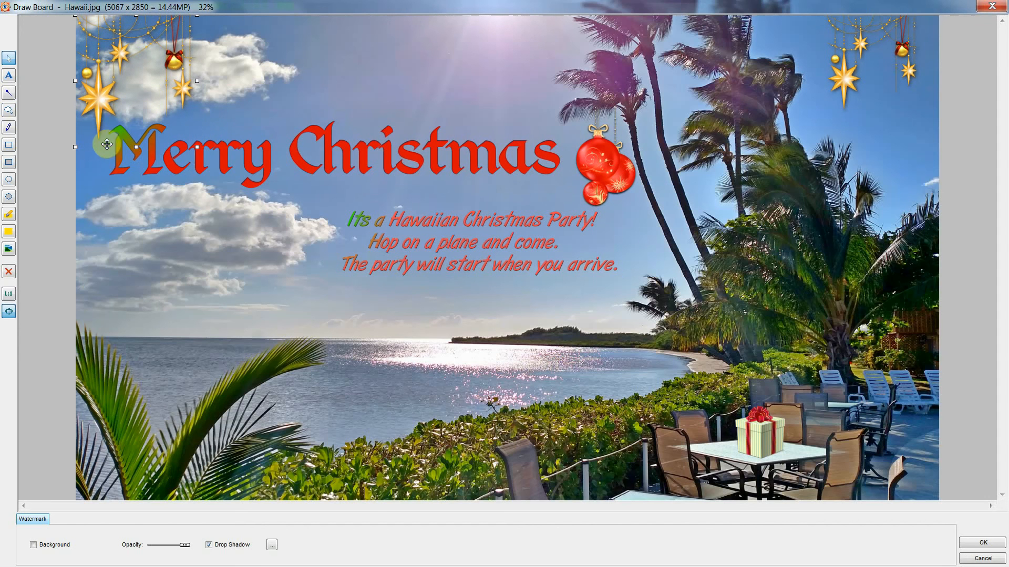
left_click(353, 49)
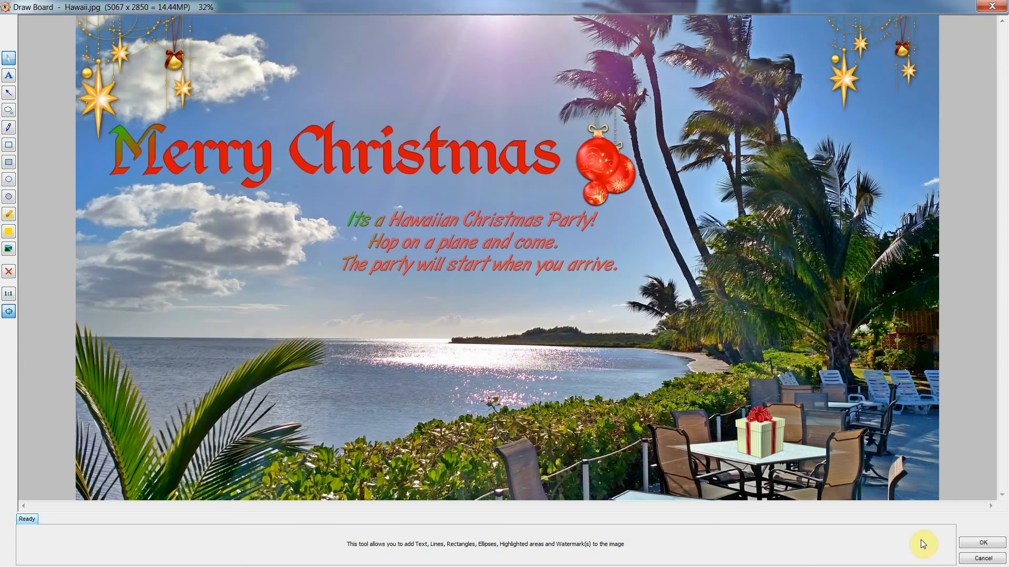
left_click(979, 544)
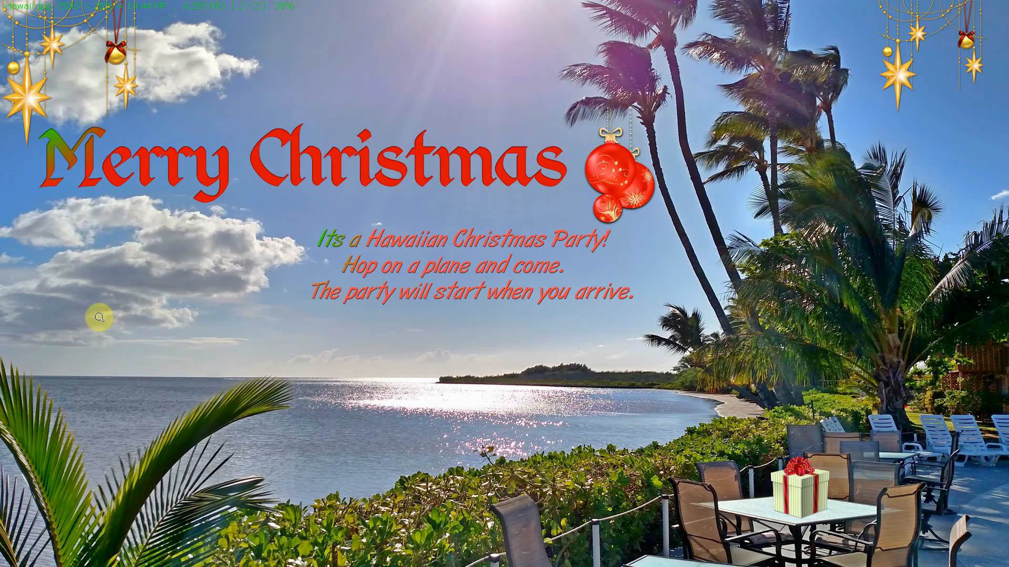
- Sharpen the decorated photo with the plain Sharpen method at an amount of 13
mouse_move(3, 328)
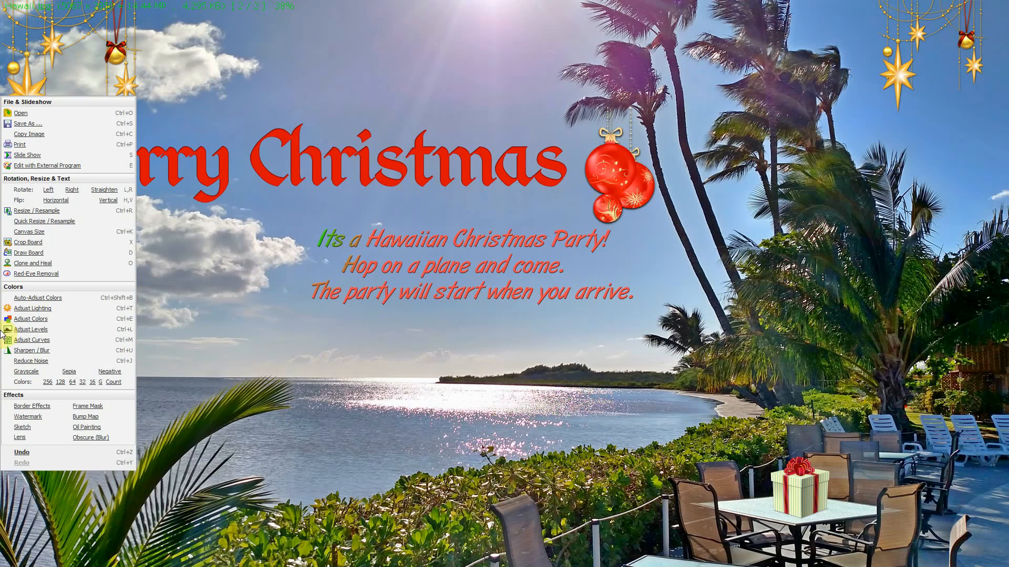
left_click(26, 351)
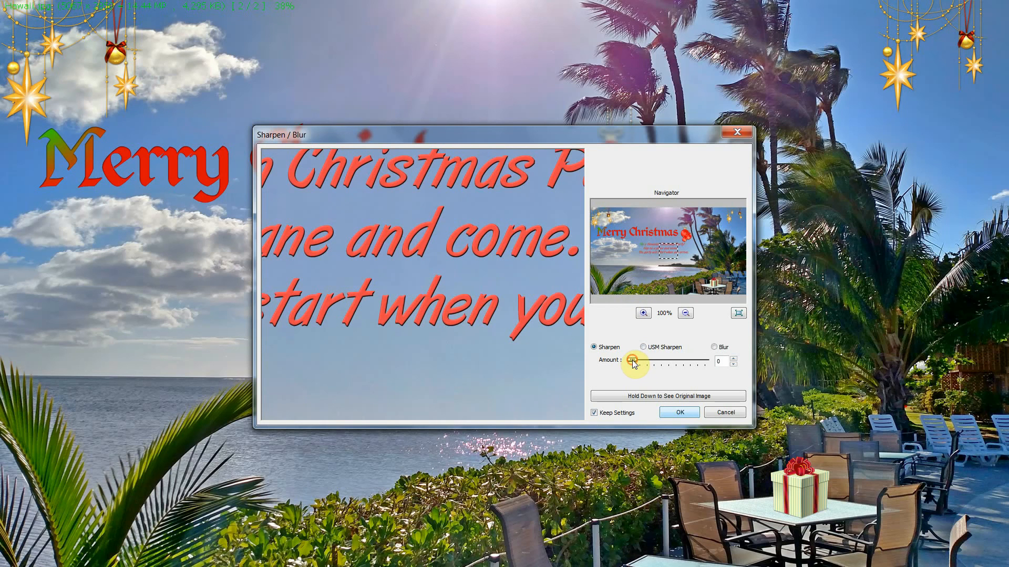
left_click_drag(633, 360, 674, 361)
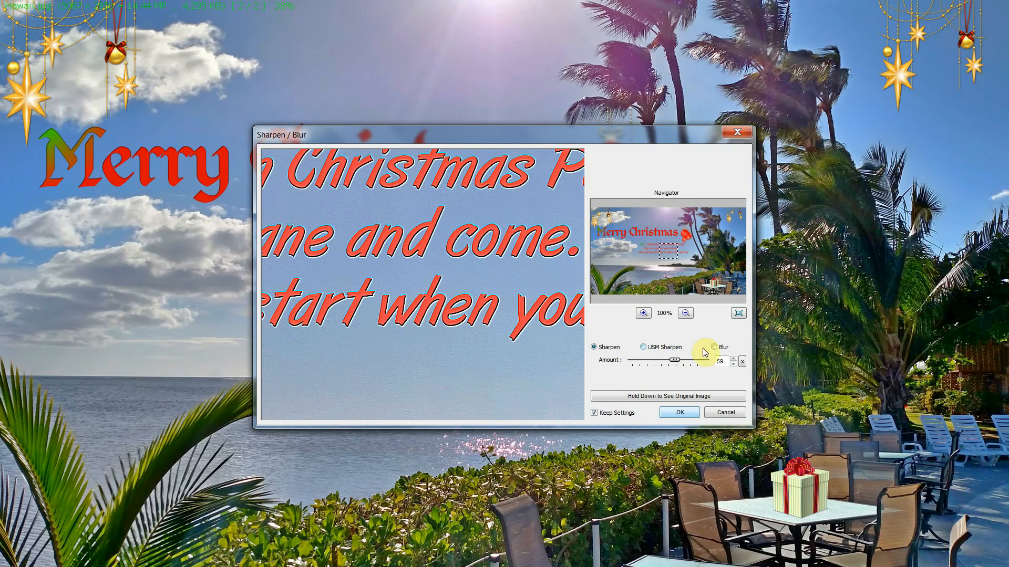
left_click_drag(680, 363, 647, 365)
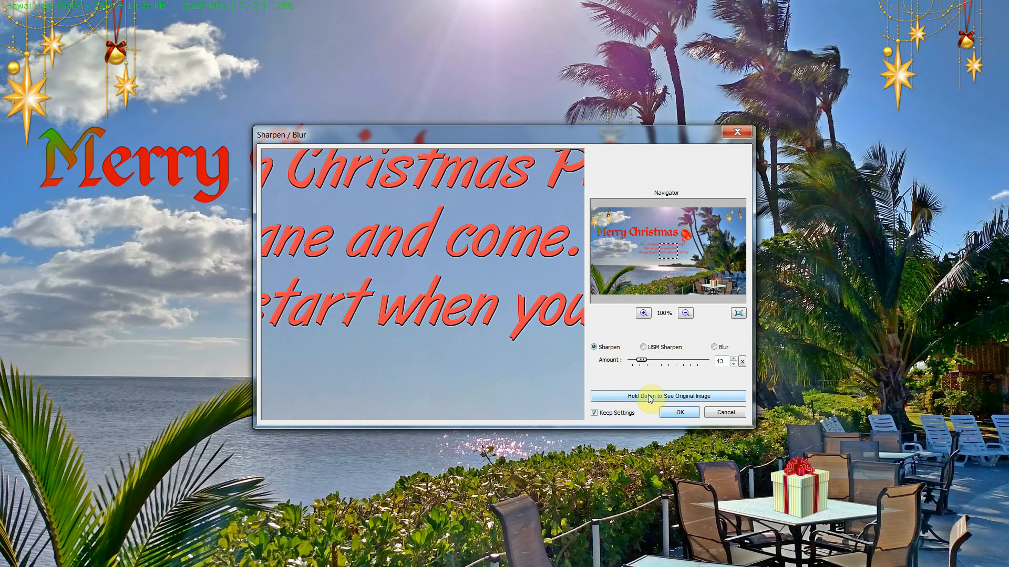
left_click(680, 413)
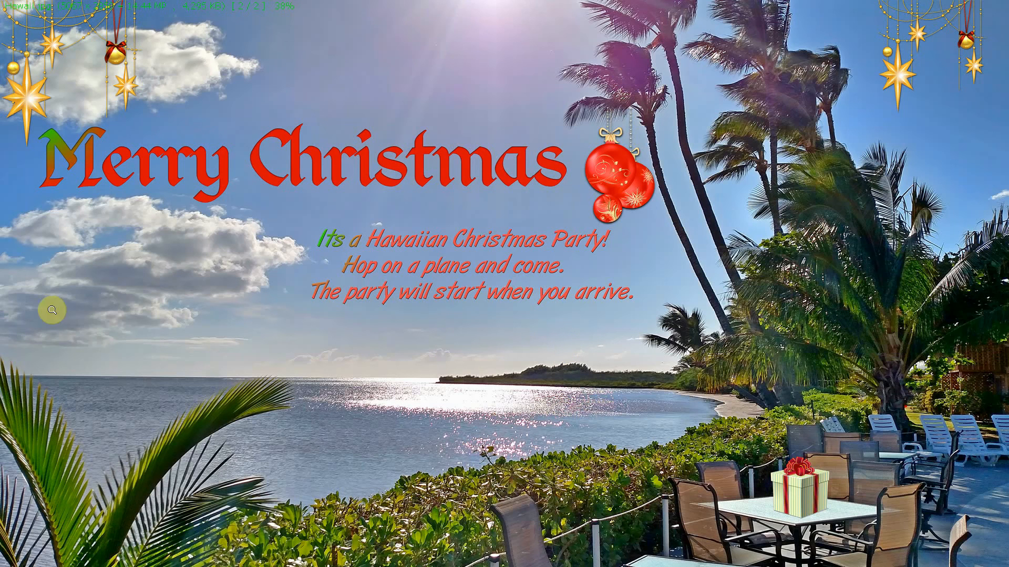
- Try a quick resize of the photo to the 320 x 240 preset, then undo the resize
mouse_move(3, 315)
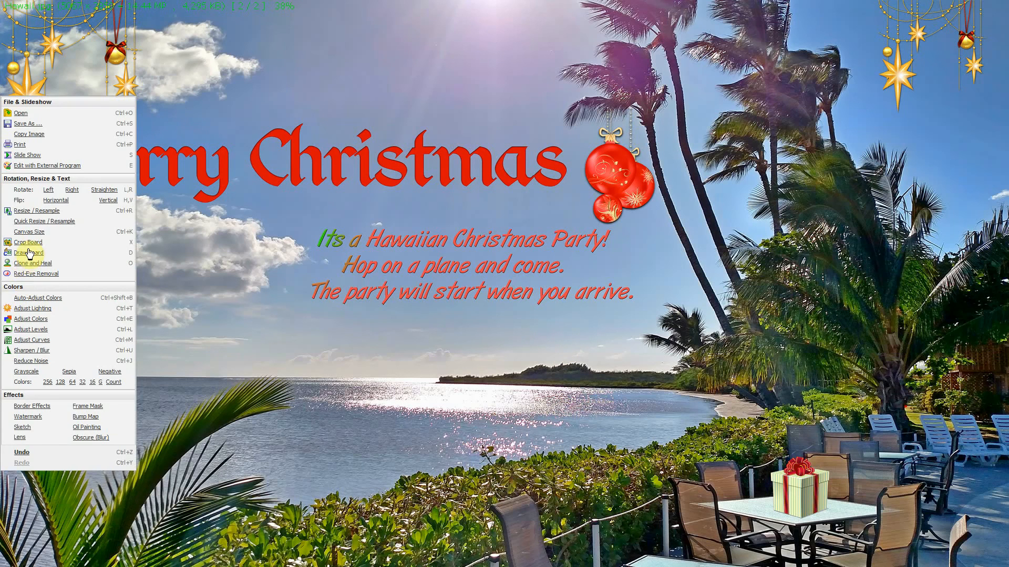
left_click(37, 222)
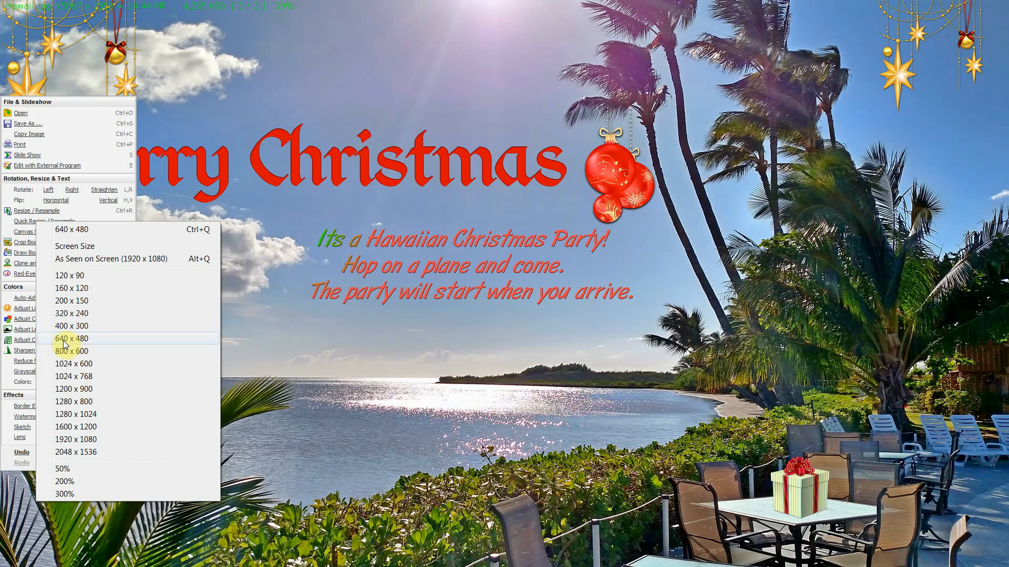
left_click(65, 314)
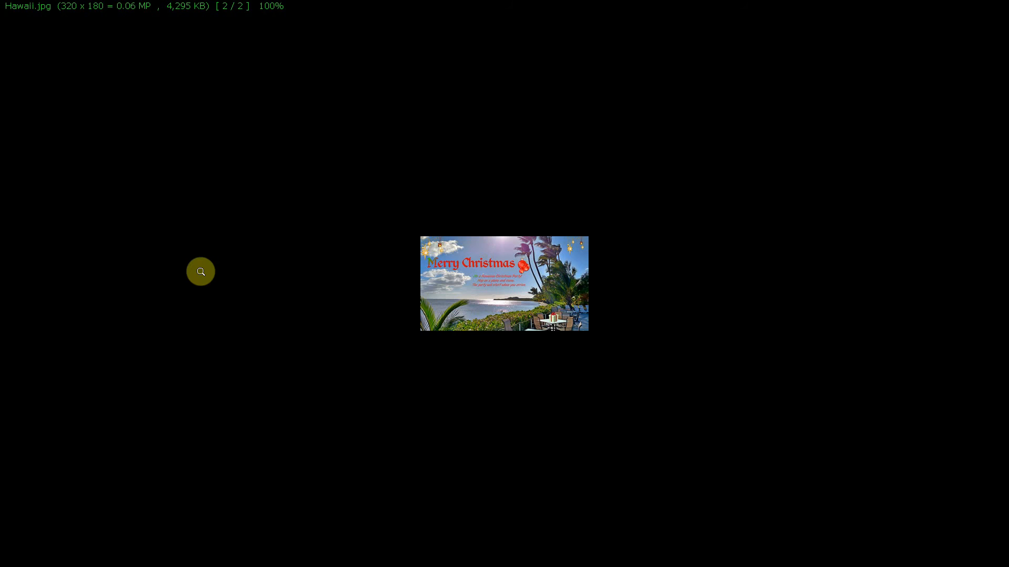
left_click(201, 272)
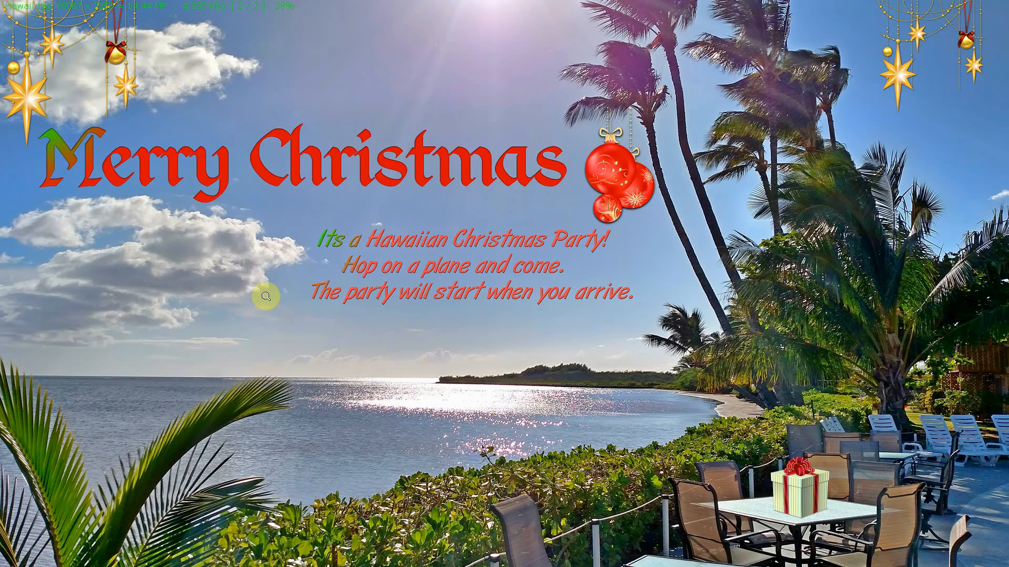
- Start saving the photo as a new JPEG copy in the Faststone folder, named "Hawaii invitation"
mouse_move(3, 277)
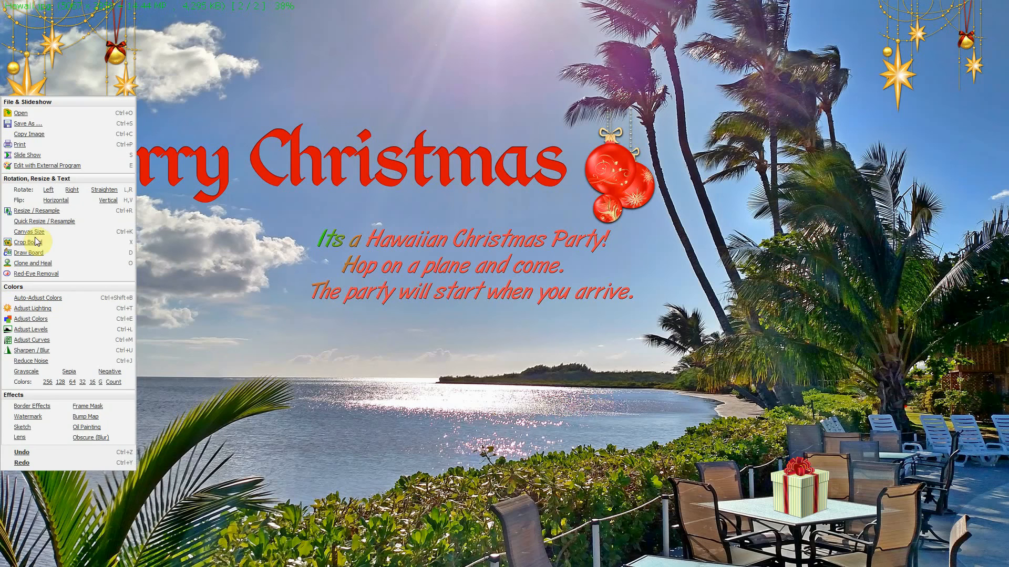
left_click(22, 129)
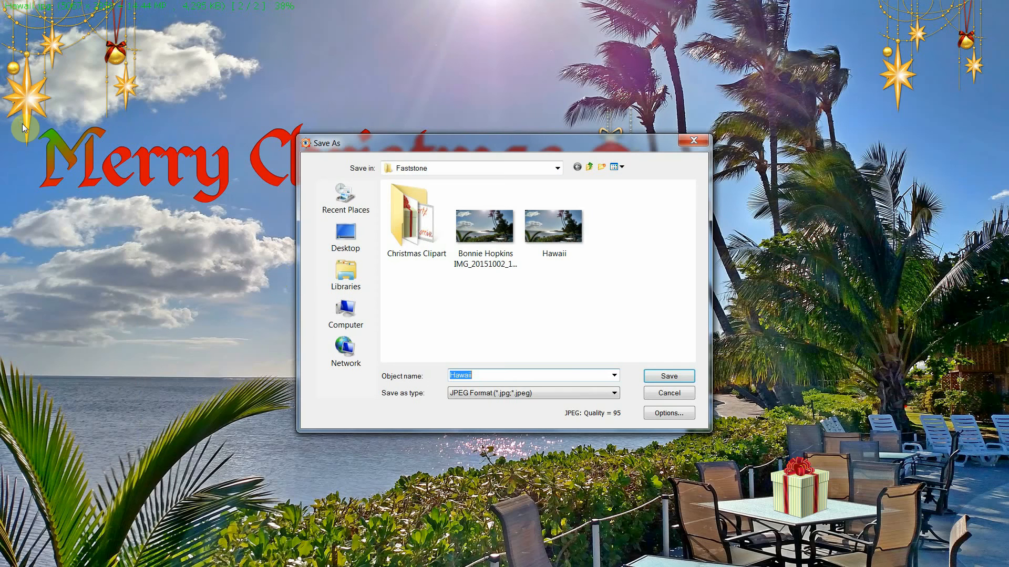
left_click(499, 376)
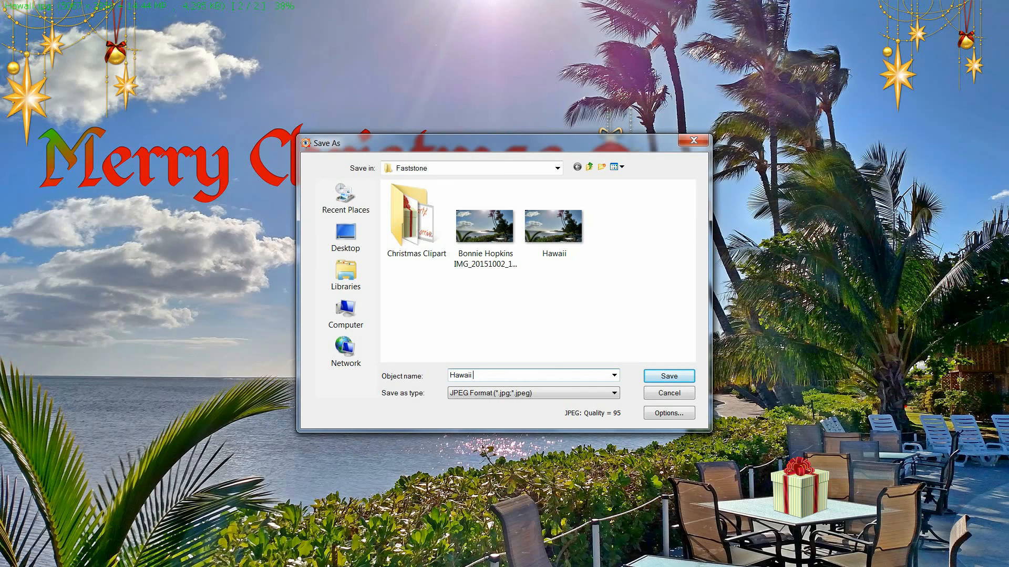
type("invation")
key("Delete")
type("i")
left_click_drag(498, 375, 475, 375)
key("BackSpace")
type("vitation")
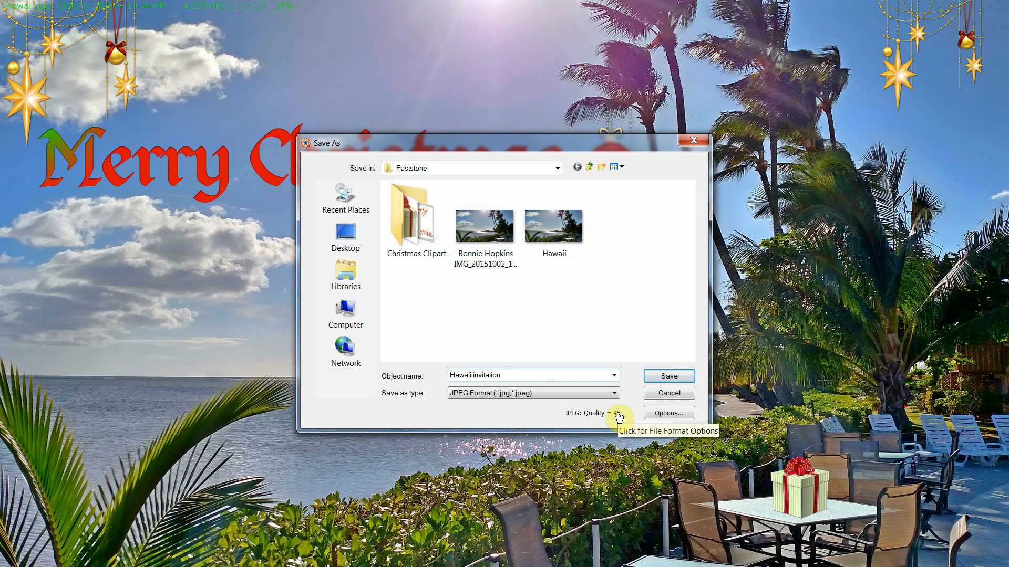
- Set the JPEG quality to 100 in the file format options and save the invitation file
left_click(661, 413)
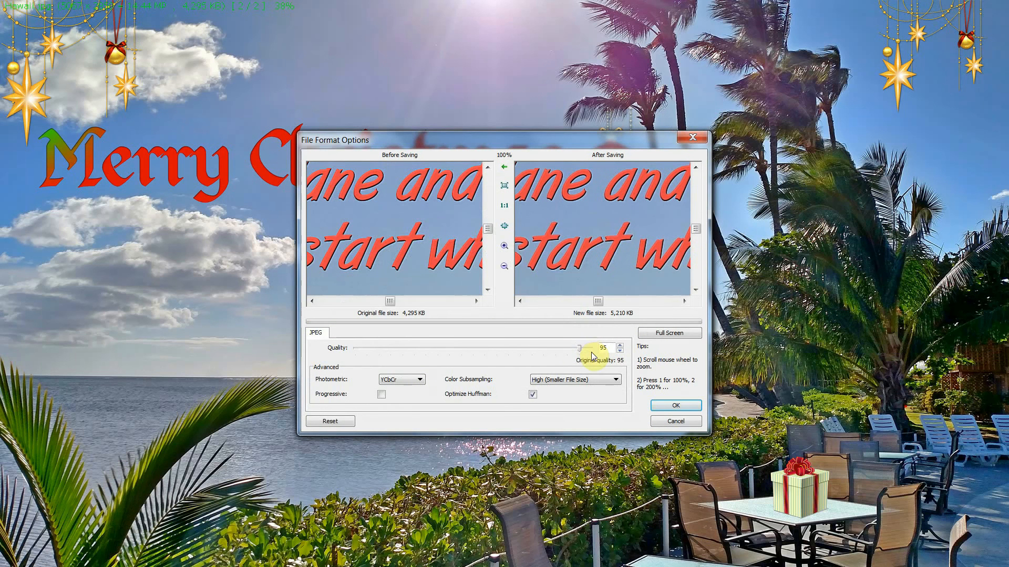
left_click_drag(582, 352, 603, 353)
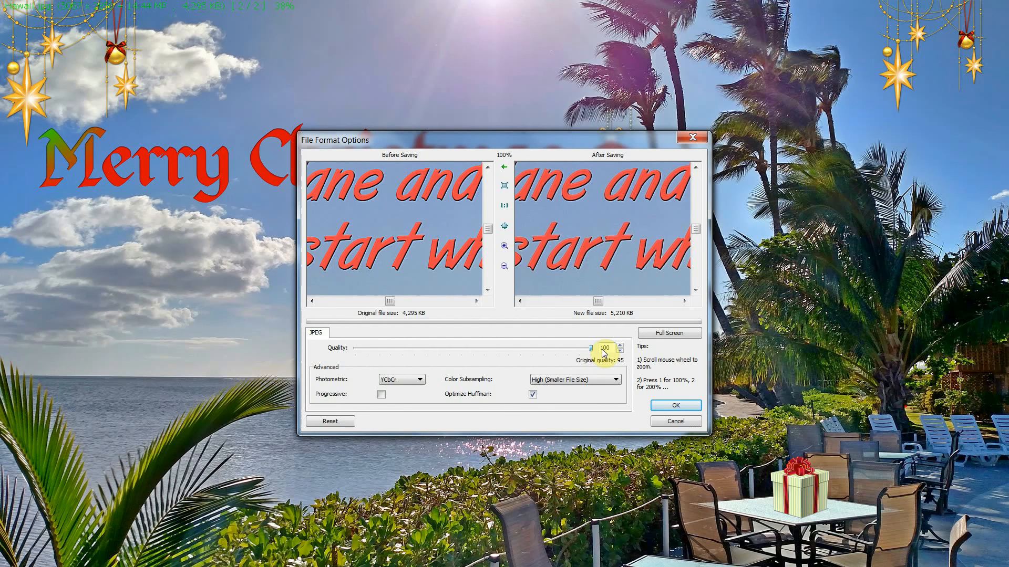
left_click(677, 406)
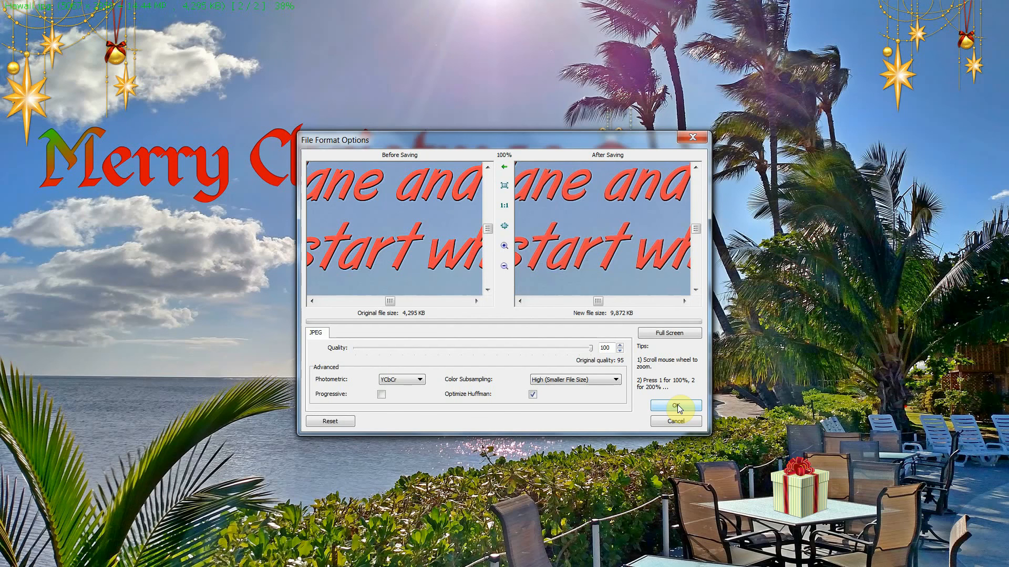
left_click(676, 406)
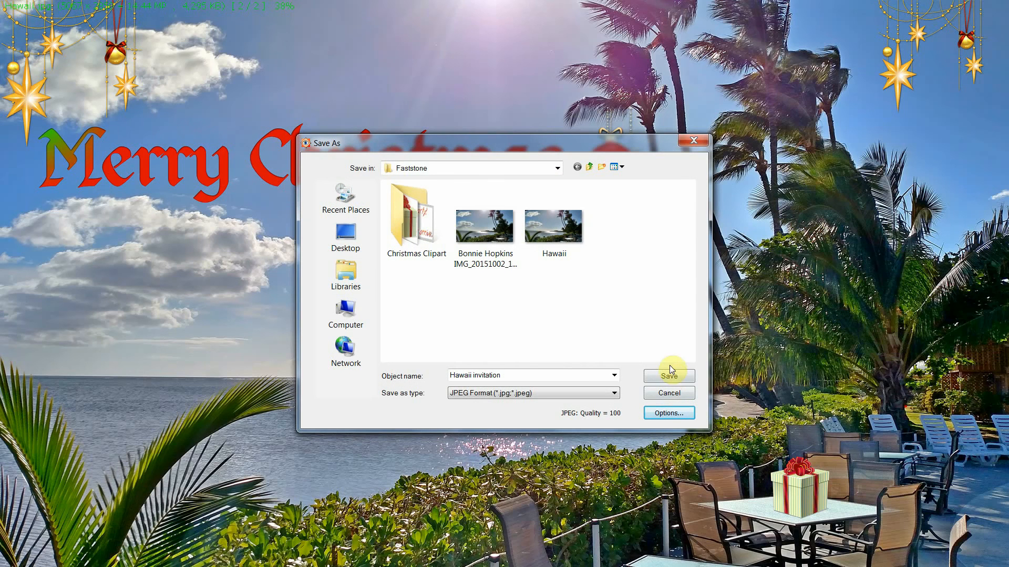
left_click(669, 378)
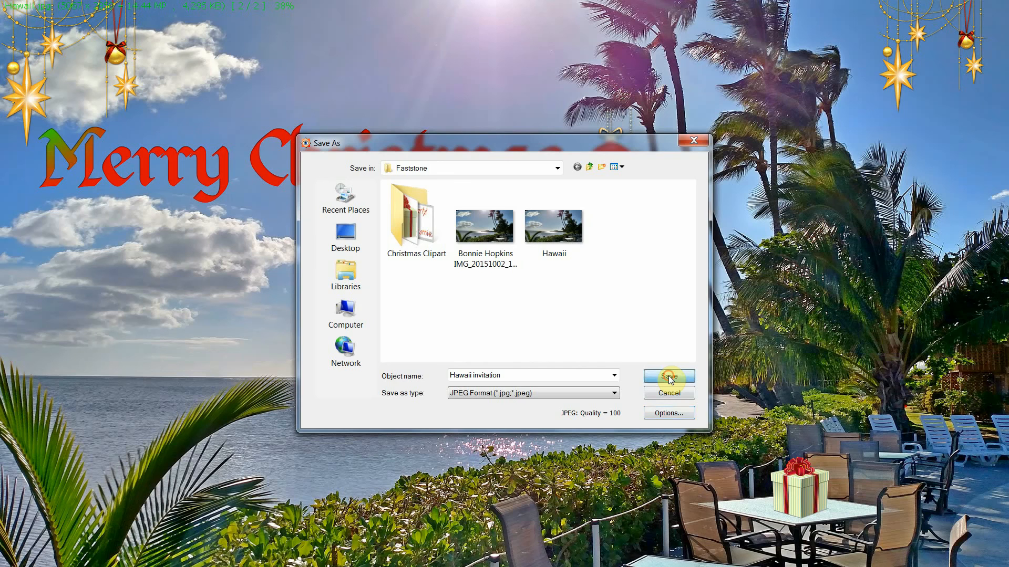